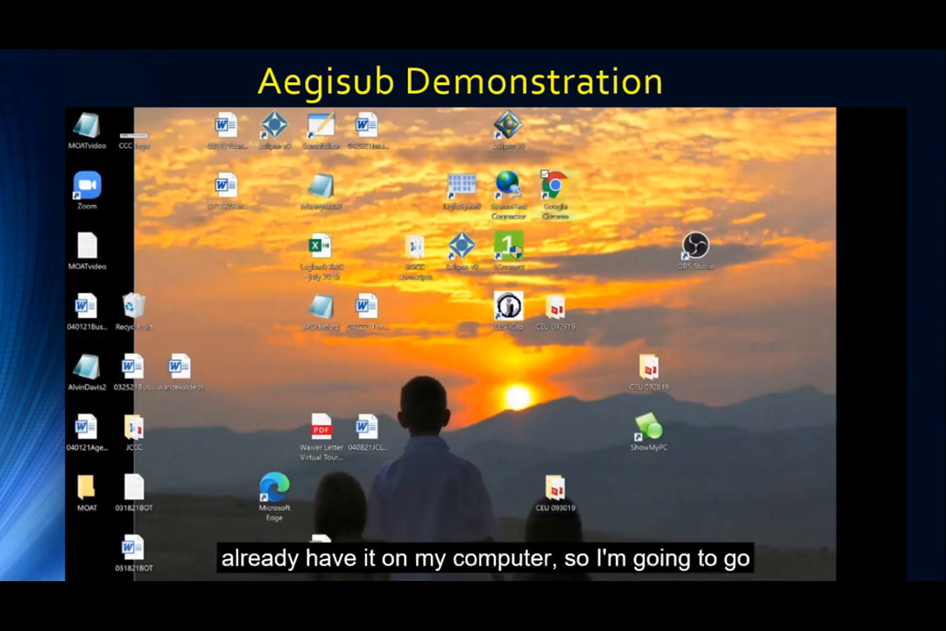
Open the Demonstration Program video from Desktop > MOAT in Aegisub.
key(super+e)
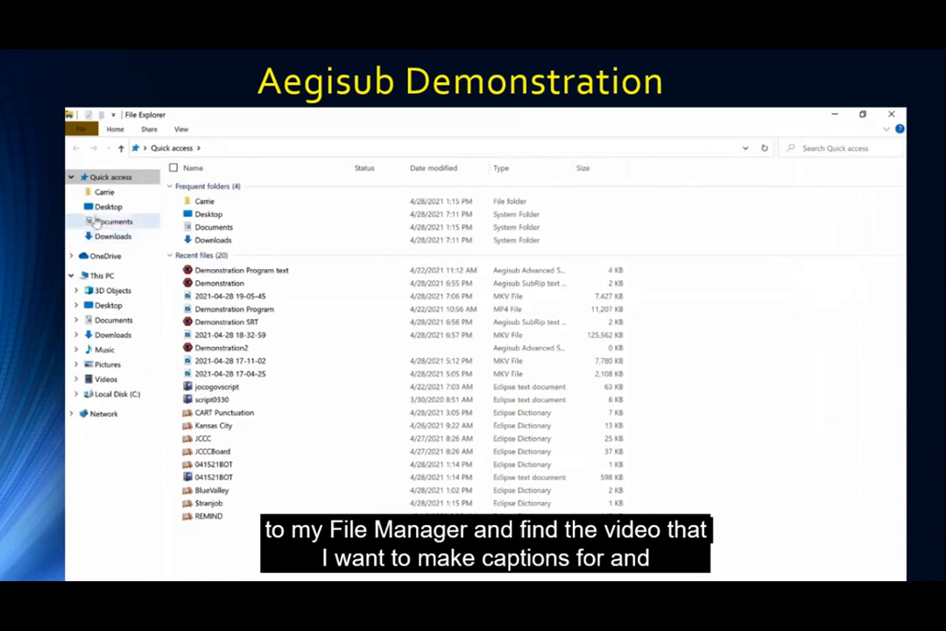
click(99, 209)
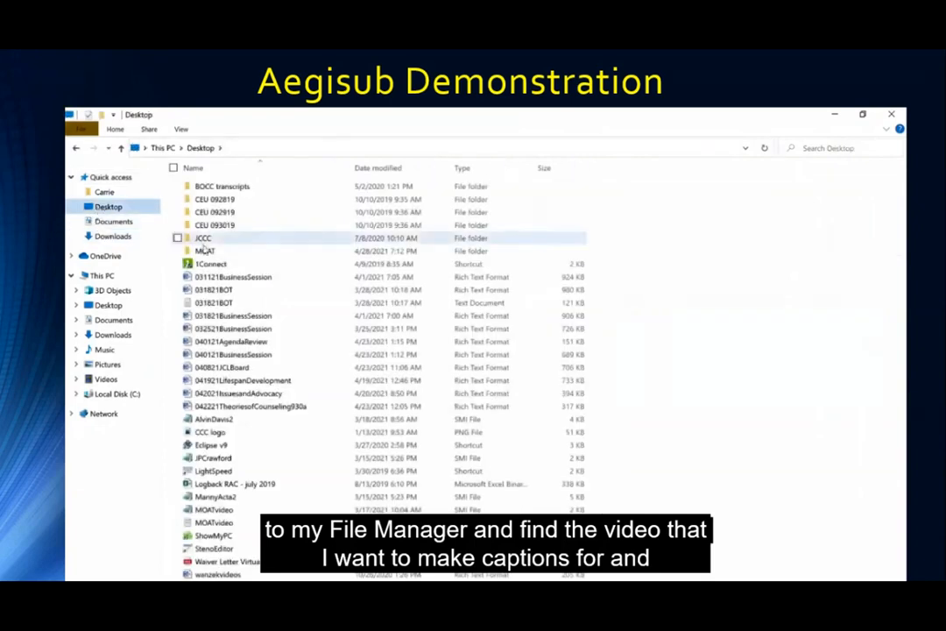
double_click(205, 251)
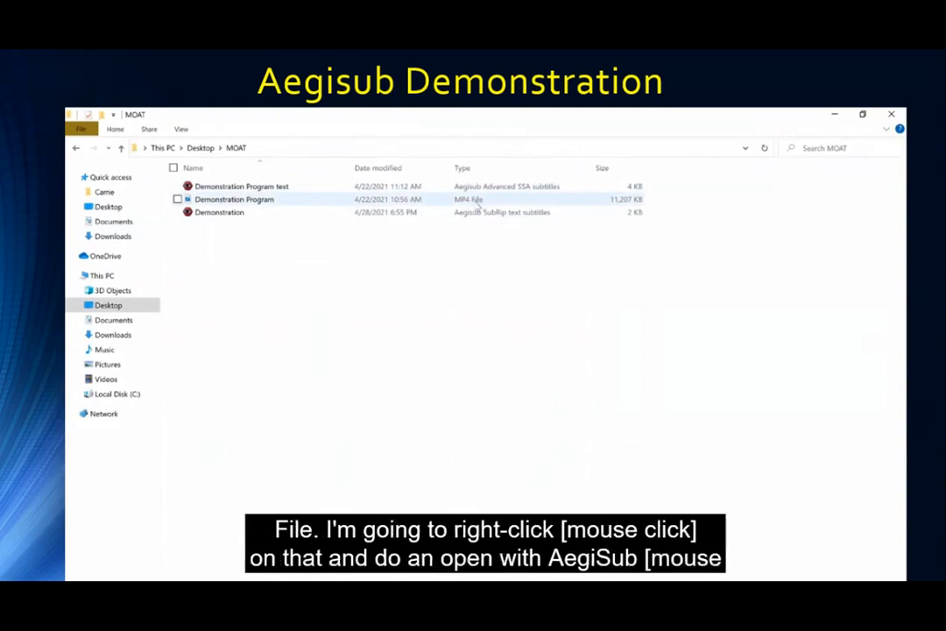
right_click(219, 201)
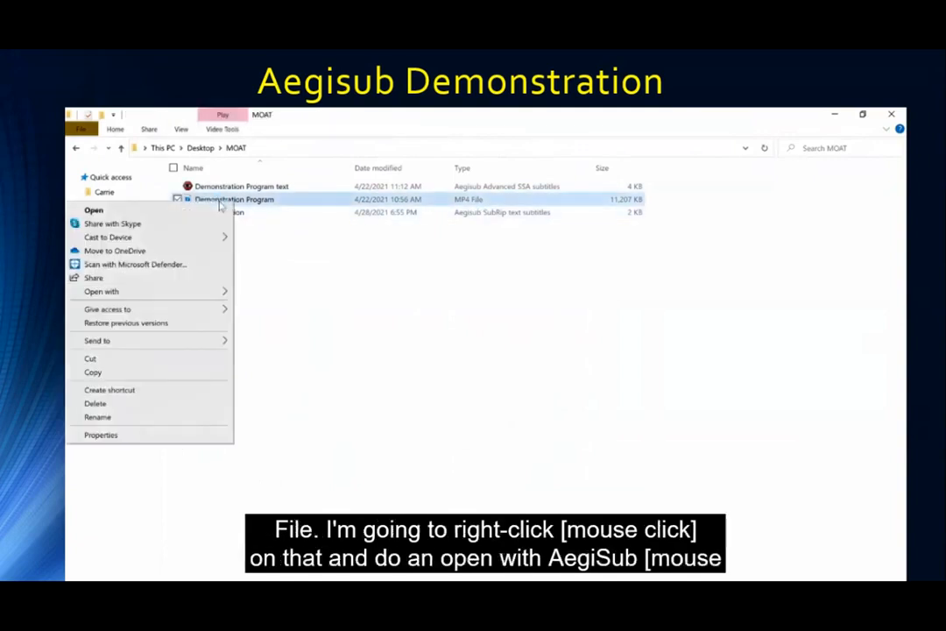
mouse_move(165, 292)
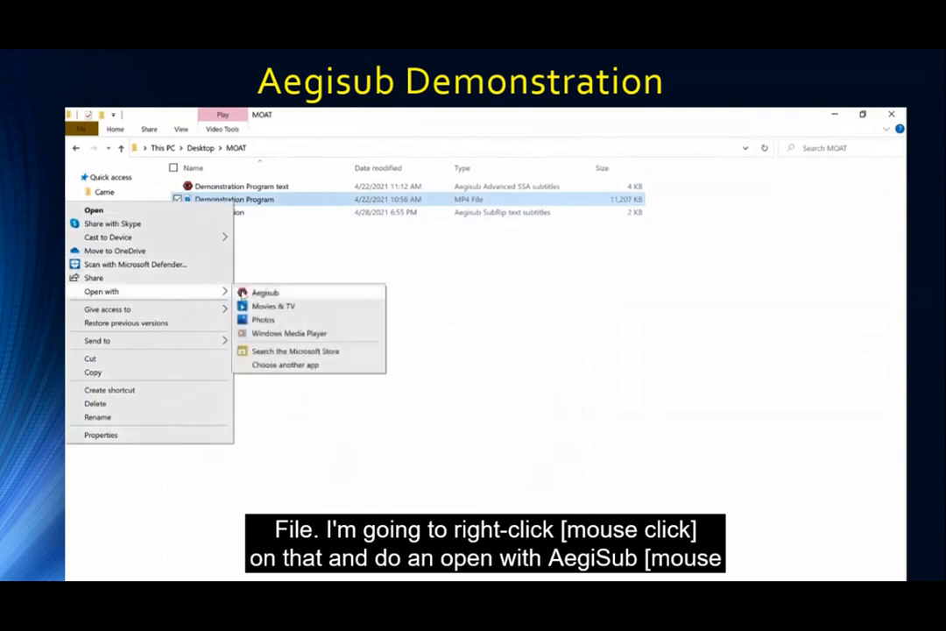
click(261, 294)
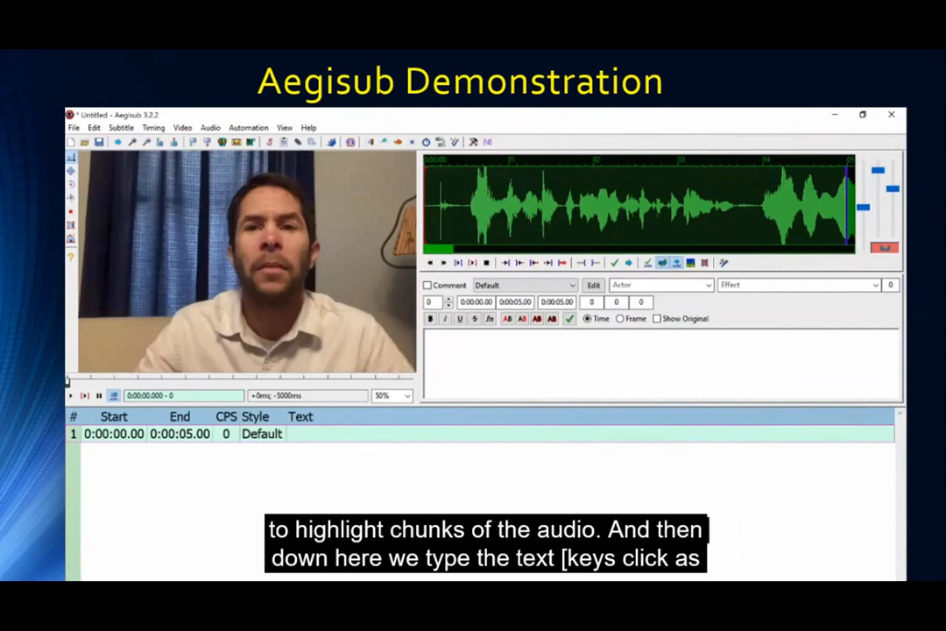
Type the placeholder text 'alksdjfalsdkjfa;lsdjfalsdjkf' into the first subtitle line.
text(alksdjfalsdkjfa;lsdjfalsdjkf)
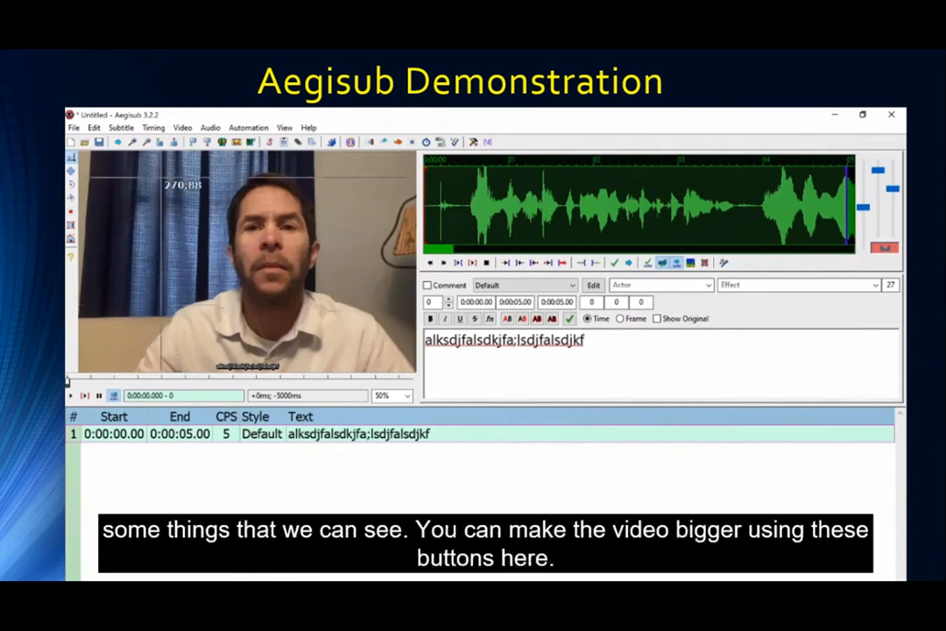
Set the video zoom to 62.5%.
click(132, 143)
click(132, 143)
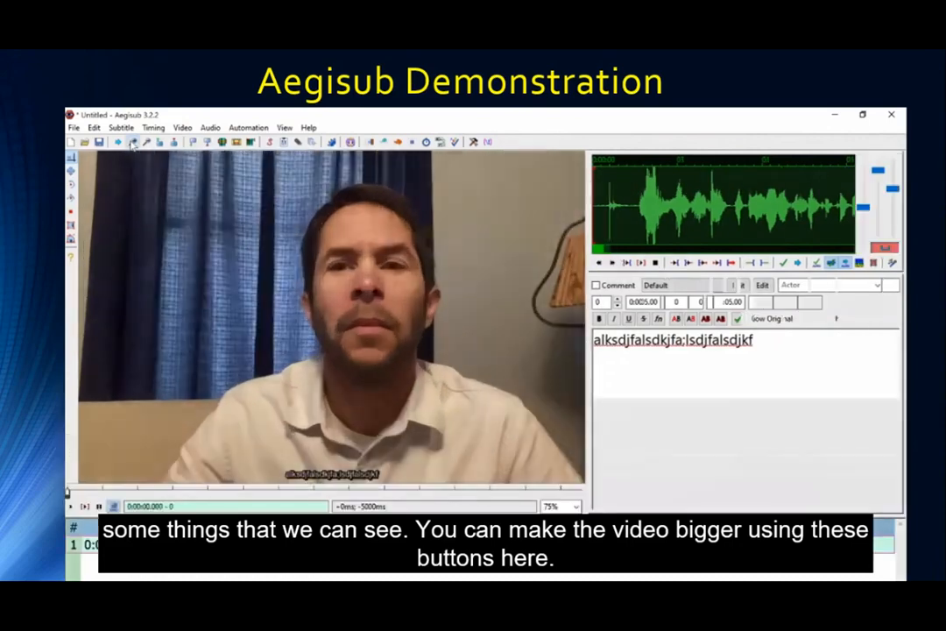
click(131, 143)
click(131, 142)
click(132, 142)
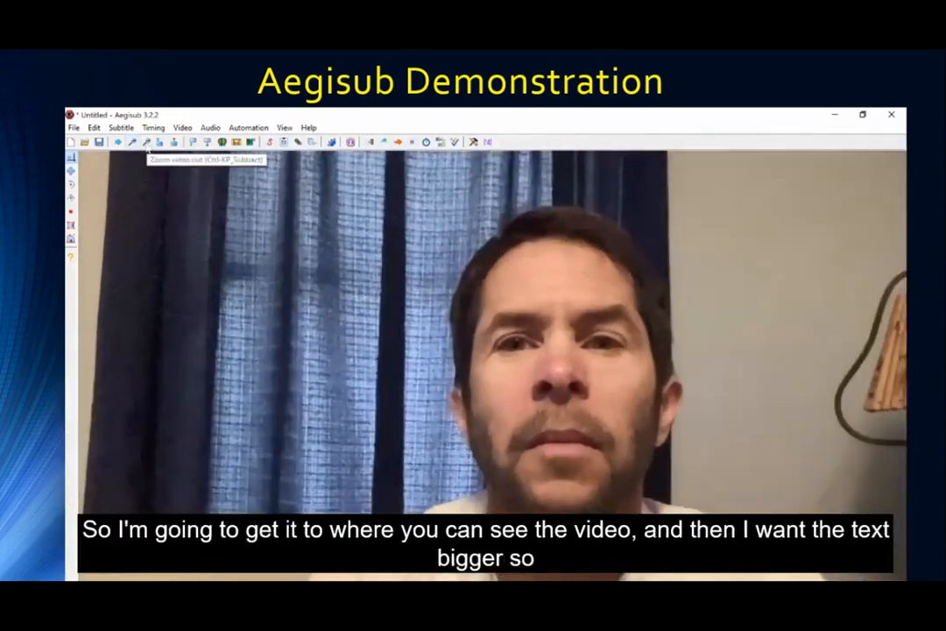
click(146, 143)
click(147, 143)
click(147, 143)
click(146, 143)
click(146, 142)
click(146, 143)
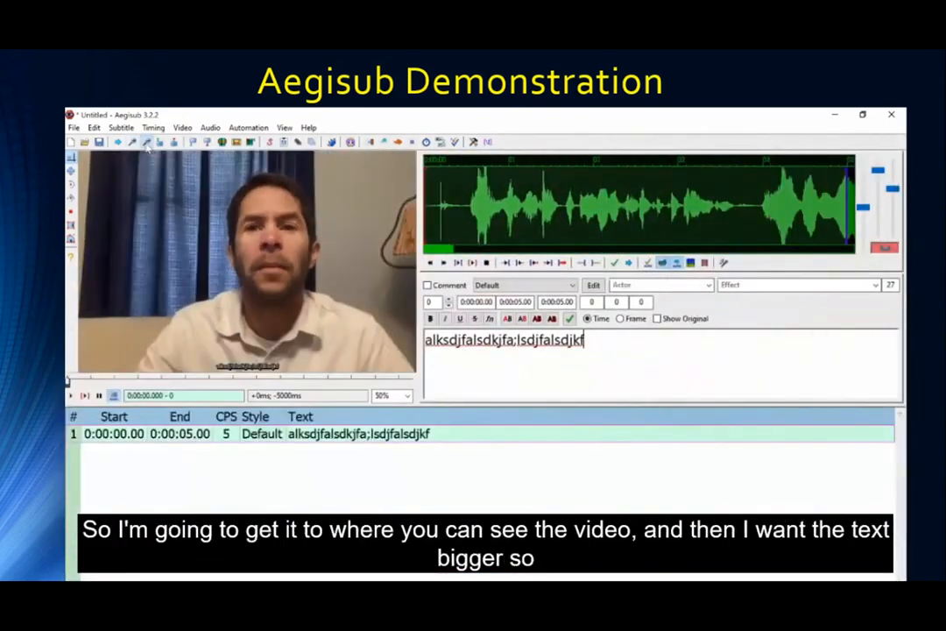
click(132, 143)
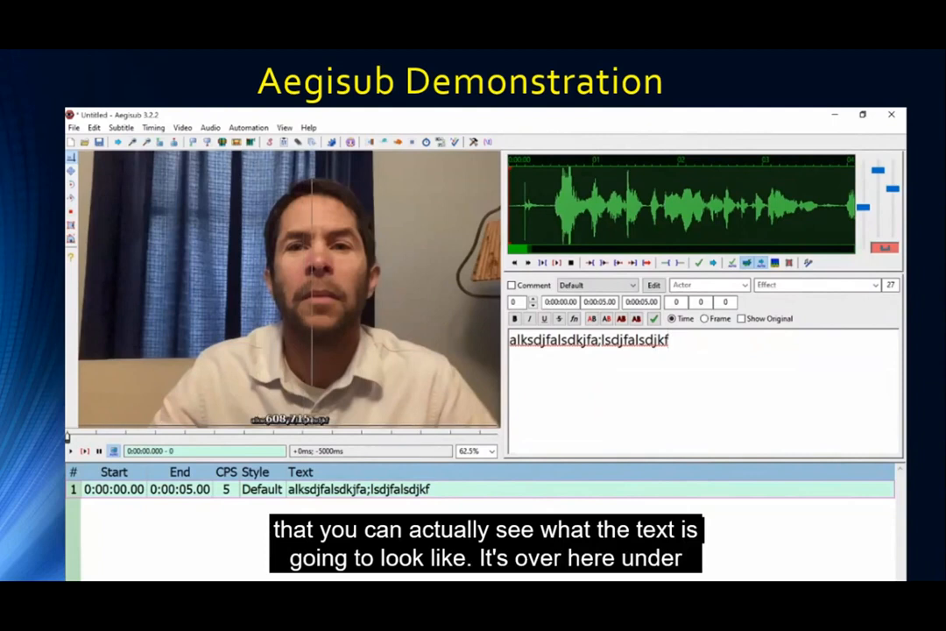
click(654, 286)
Change the Default style's font size from 40 to 45, apply it, and confirm.
double_click(633, 324)
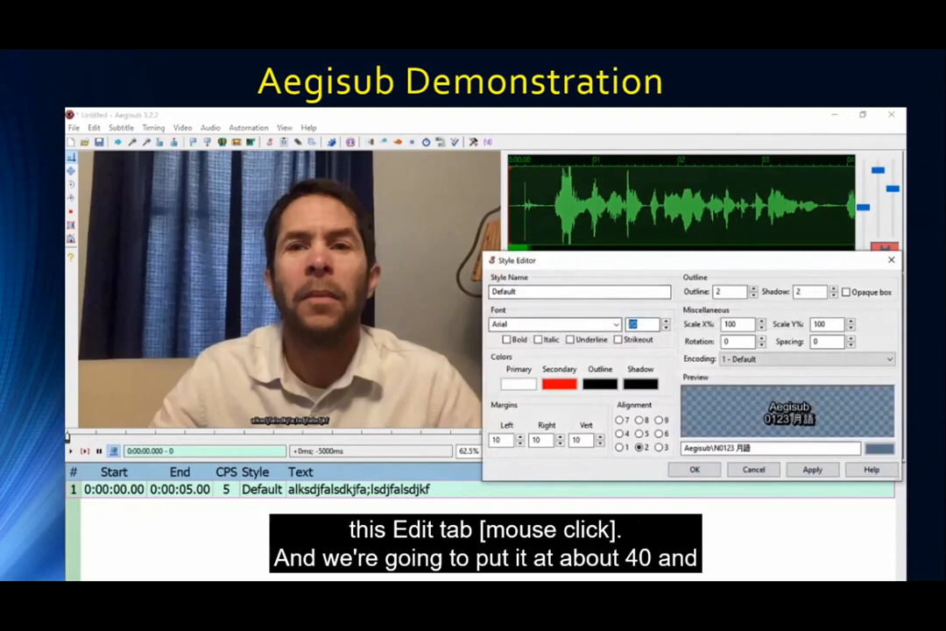
text(40)
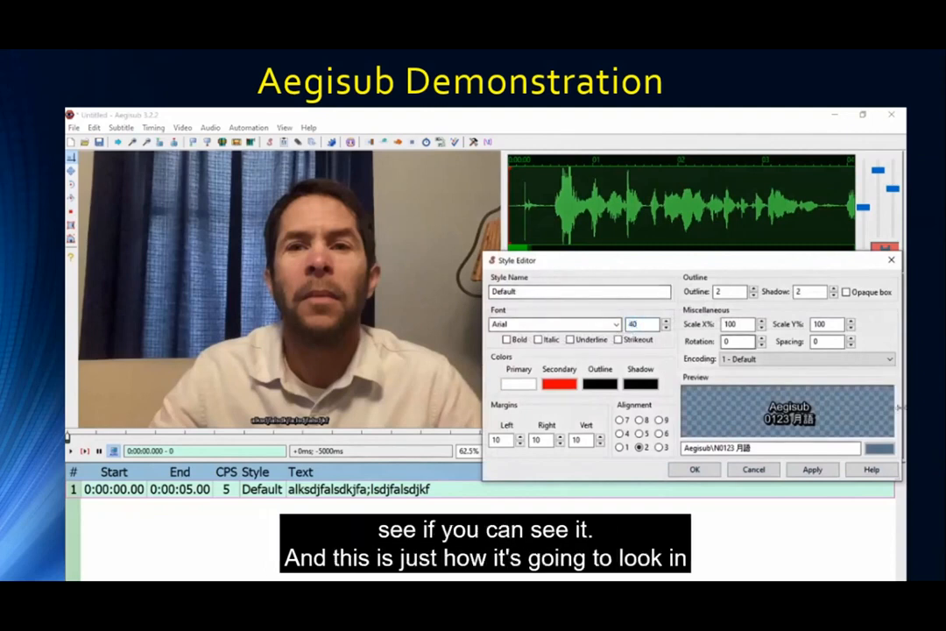
click(812, 470)
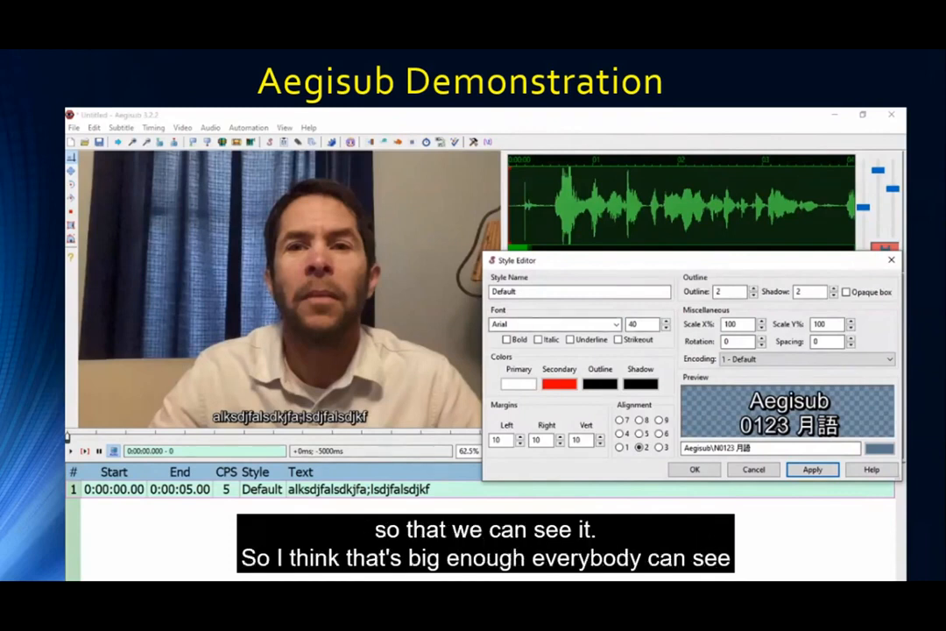
double_click(641, 324)
text(4)
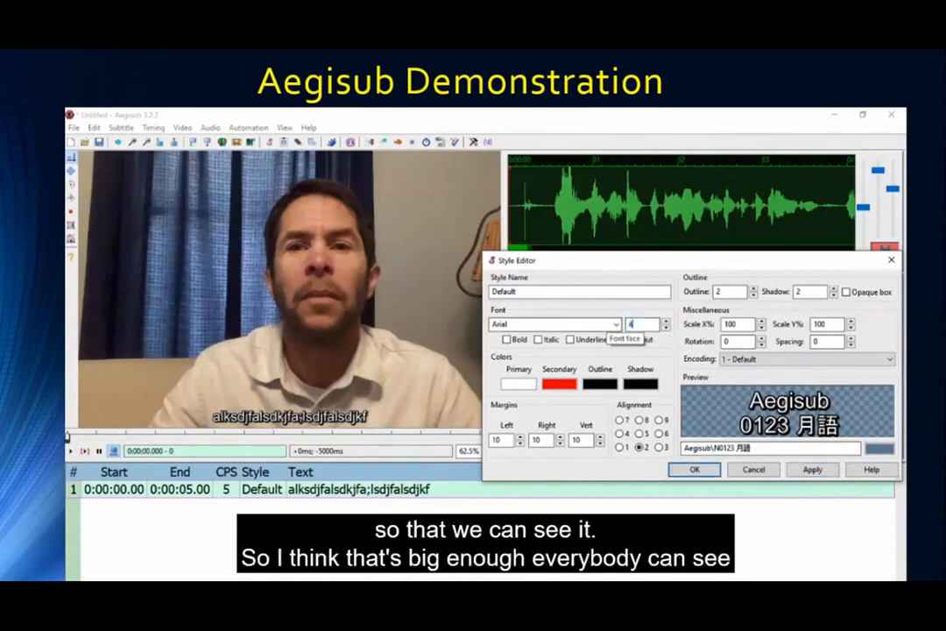
text(5)
click(813, 470)
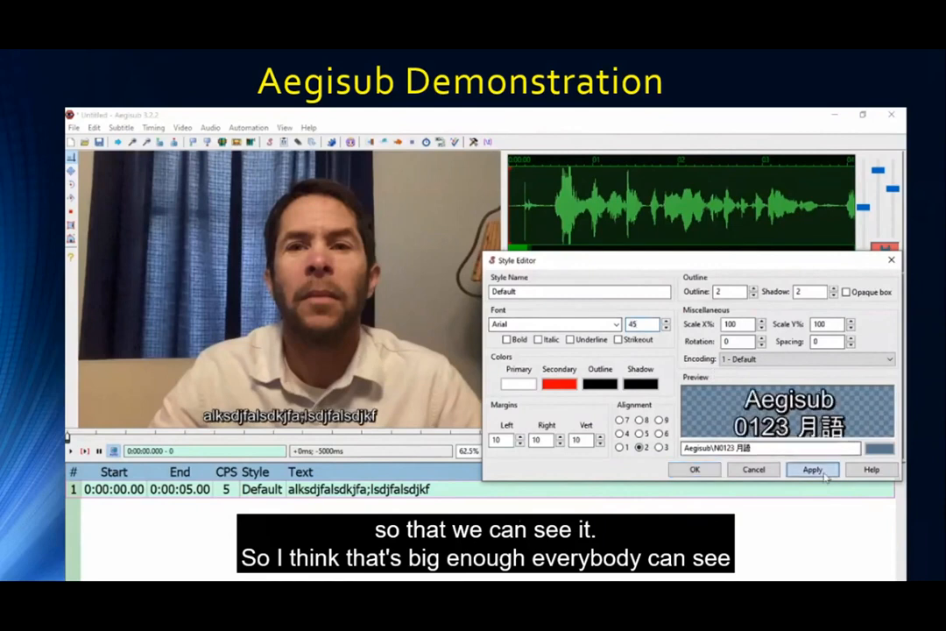
click(695, 470)
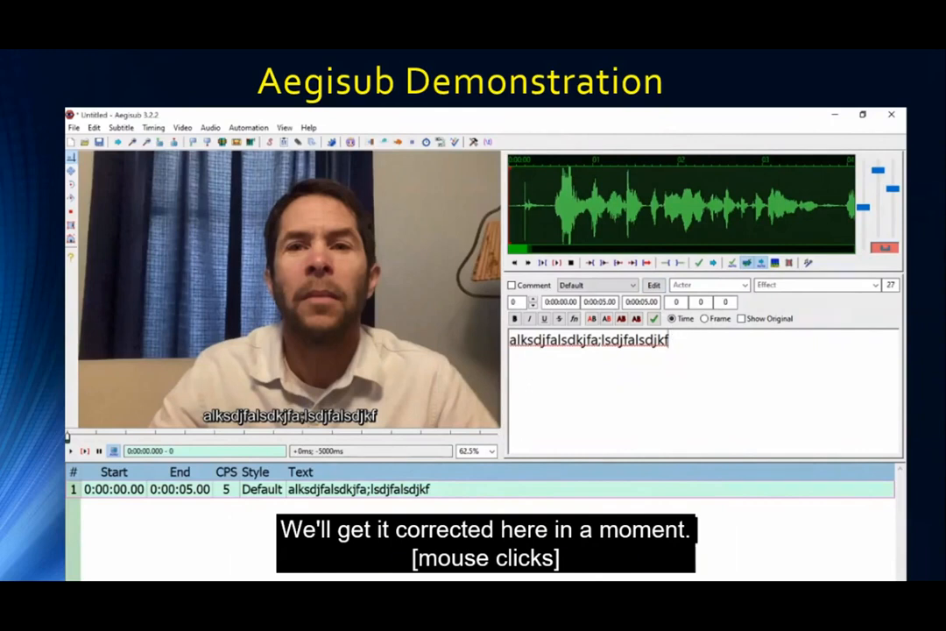
Delete the placeholder text, then play the video and stop it around six seconds.
key(ctrl+a)
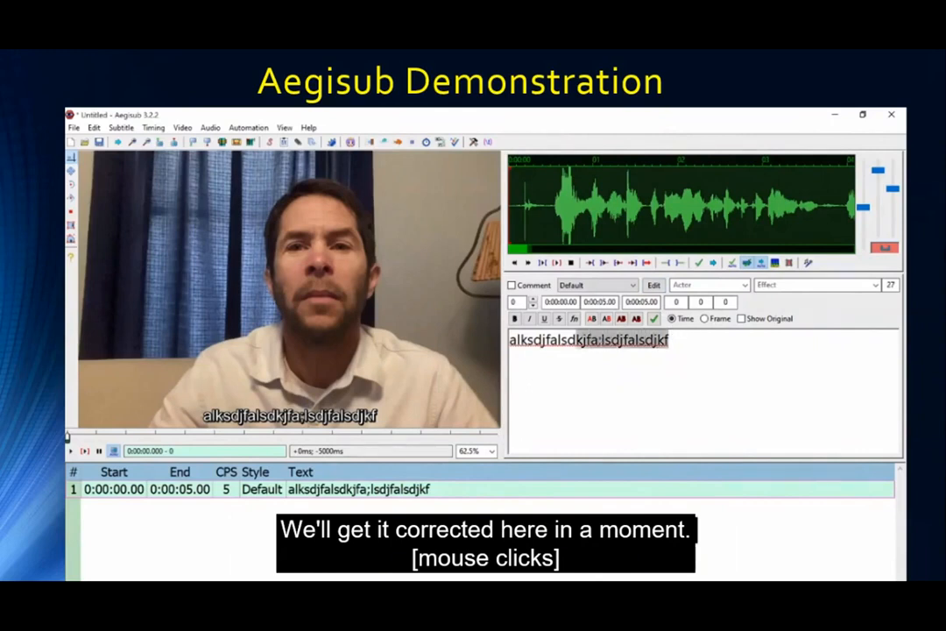
key(BackSpace)
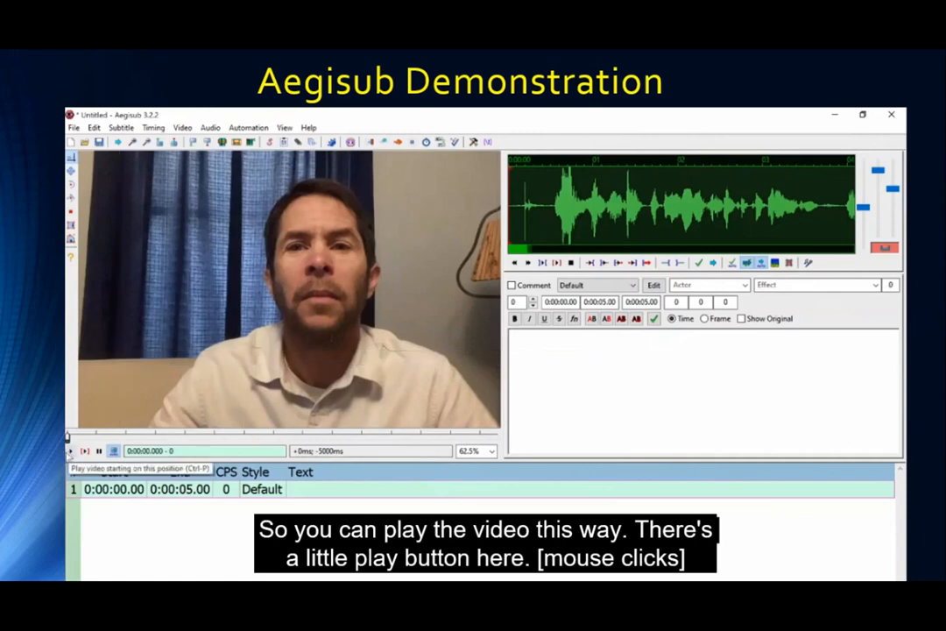
click(70, 451)
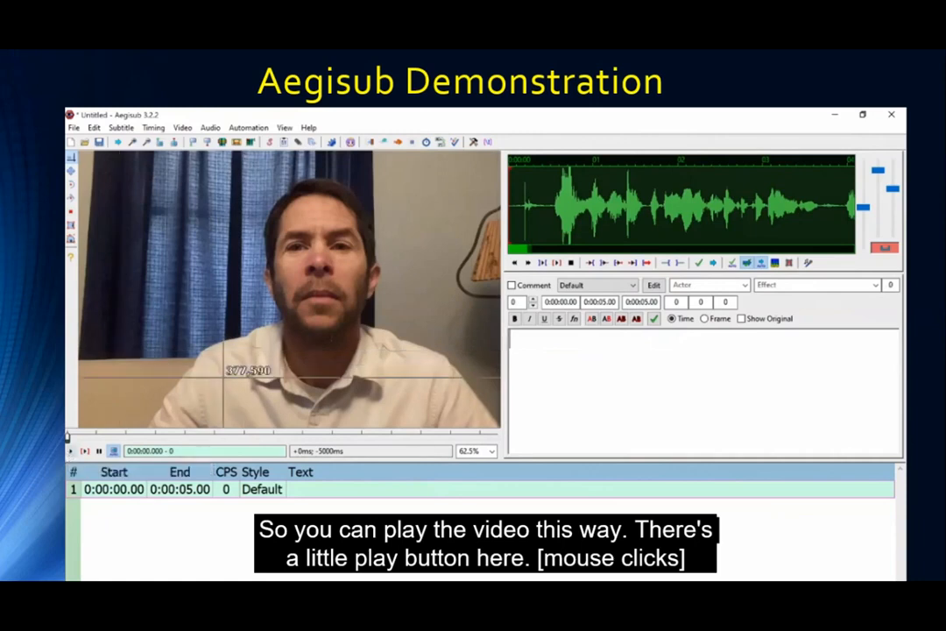
click(70, 452)
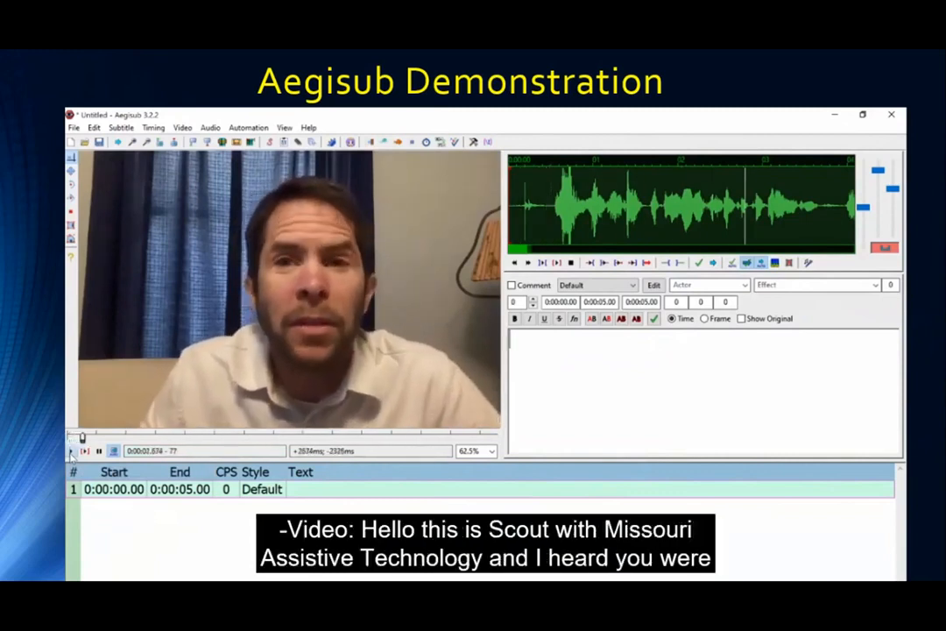
key(XF86AudioRaiseVolume)
key(XF86AudioRaiseVolume)
key(XF86AudioRaiseVolume)
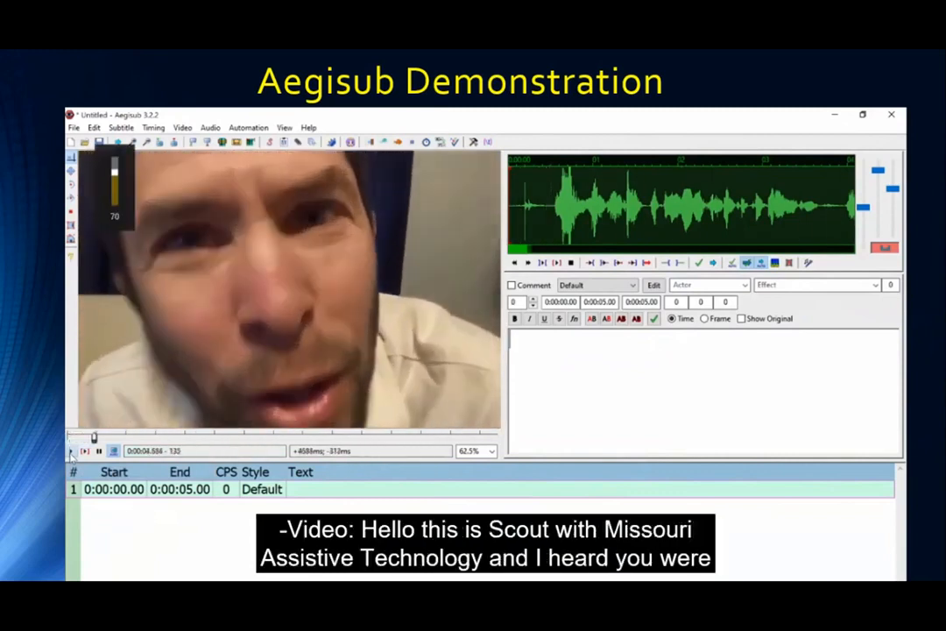
click(99, 451)
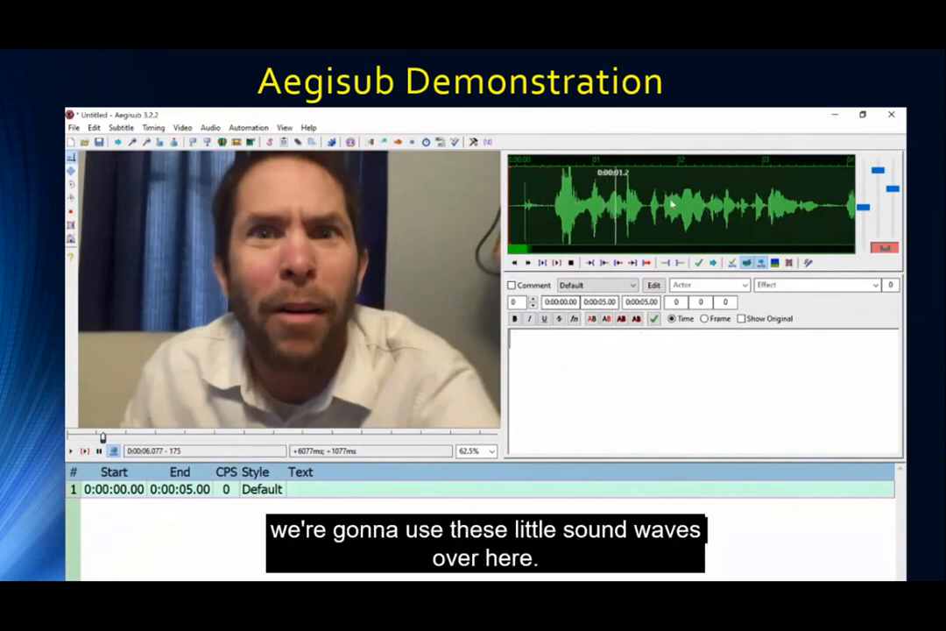
Return from spectrum to waveform view, zoom in slightly, and scroll back to the audio start.
click(776, 265)
drag(863, 208, 868, 188)
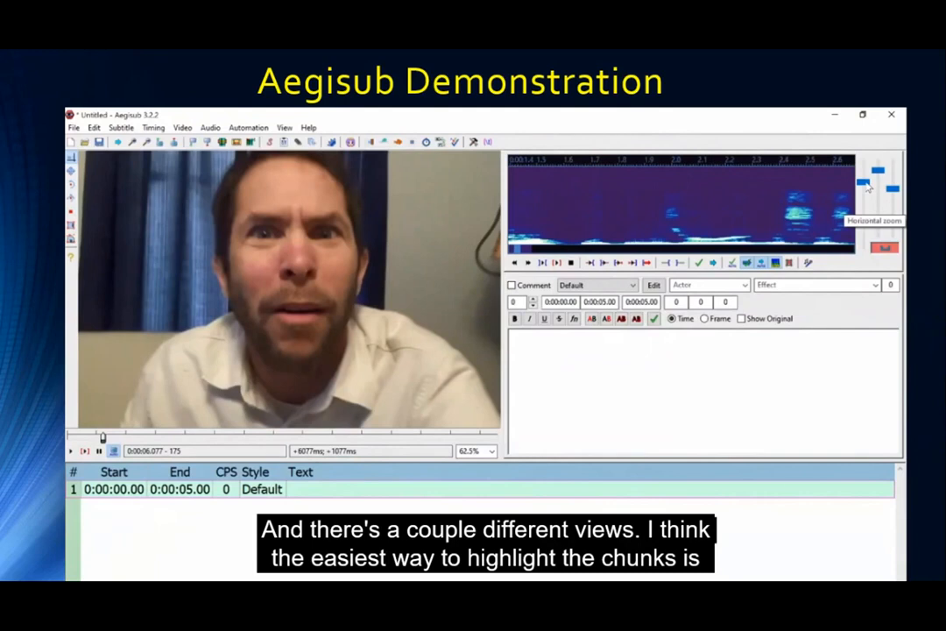
click(775, 263)
drag(863, 181, 865, 213)
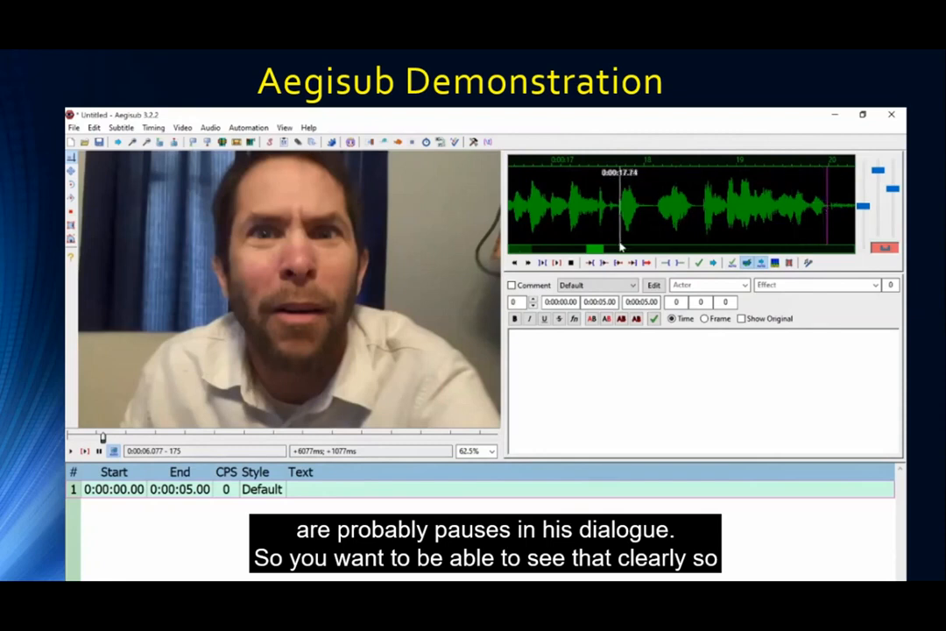
drag(598, 249, 519, 248)
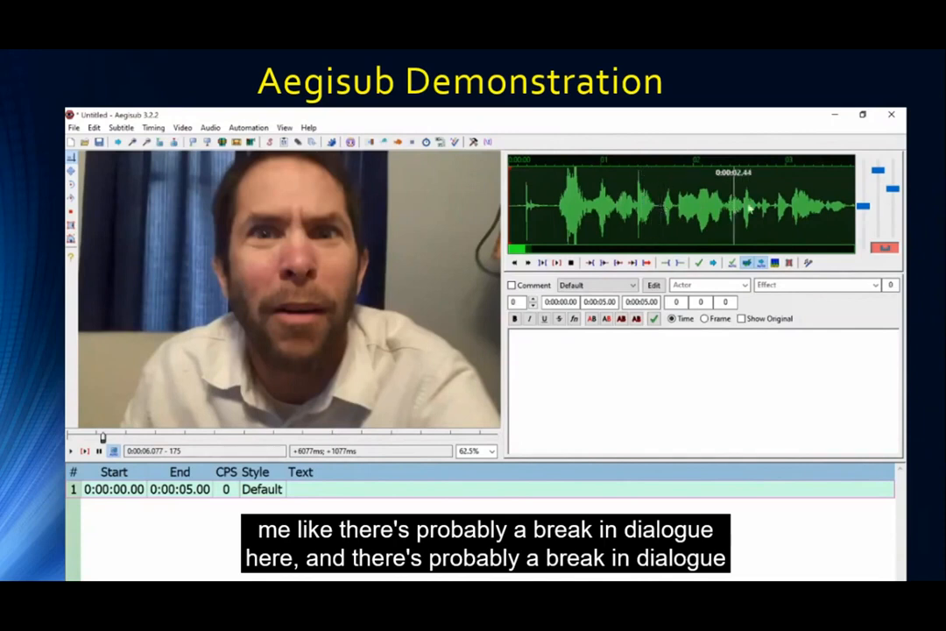
scroll(786, 206, down, 2)
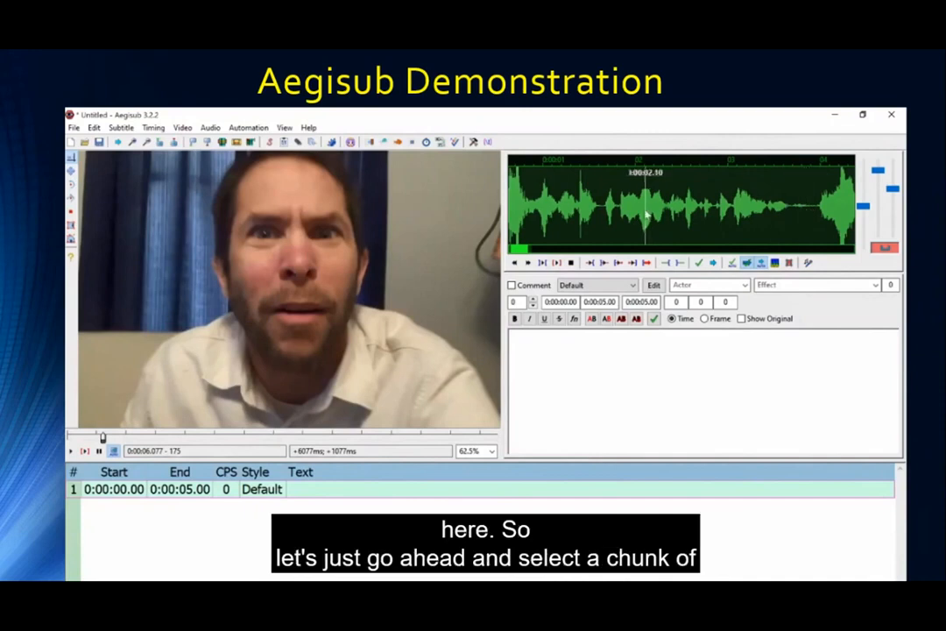
scroll(601, 213, up, 2)
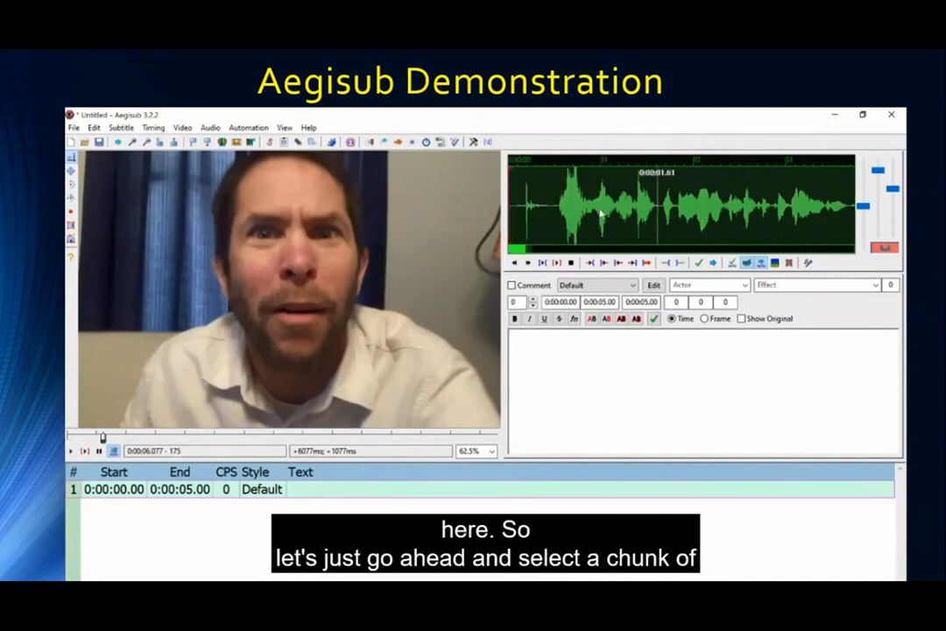
Mark the audio from its start to about 1.6 s, play it, and type 'Hello, this is Scout'.
click(521, 206)
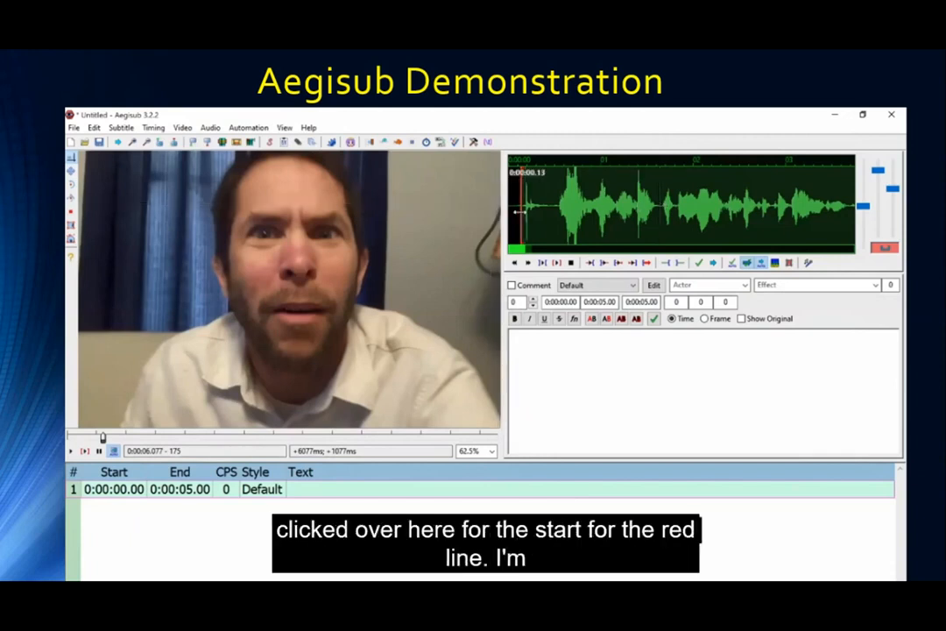
right_click(659, 215)
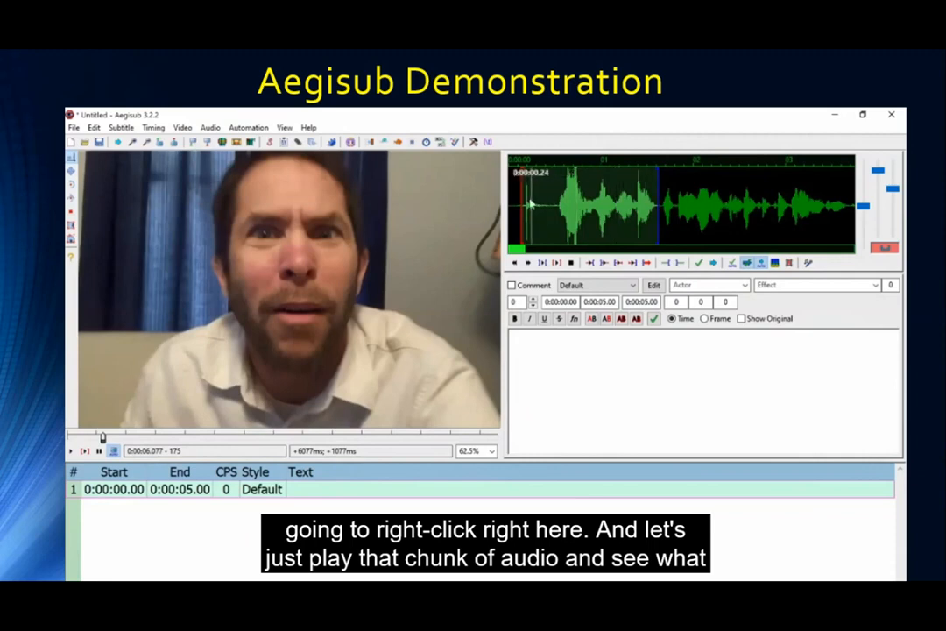
click(536, 259)
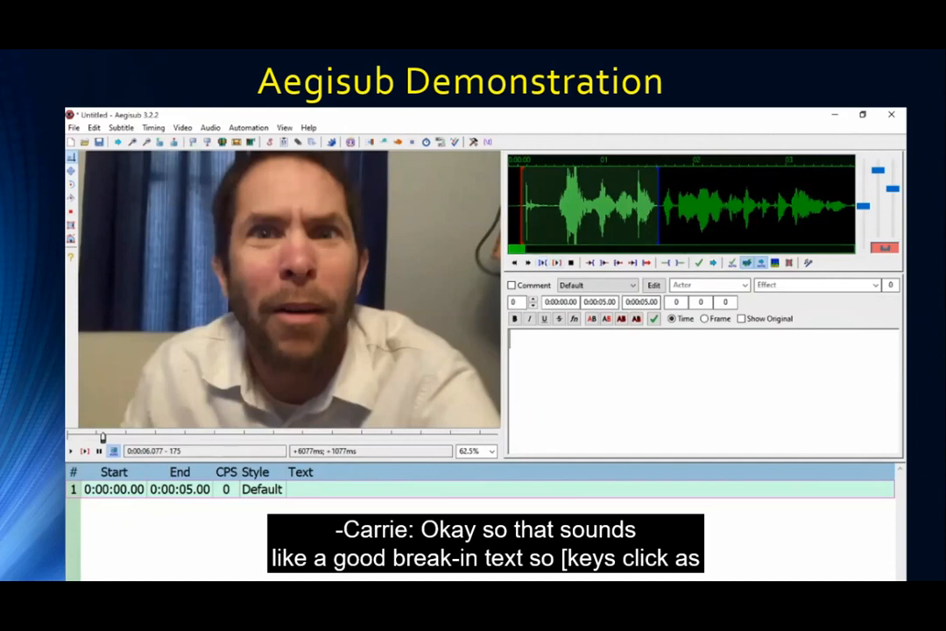
text(Hello, this is S)
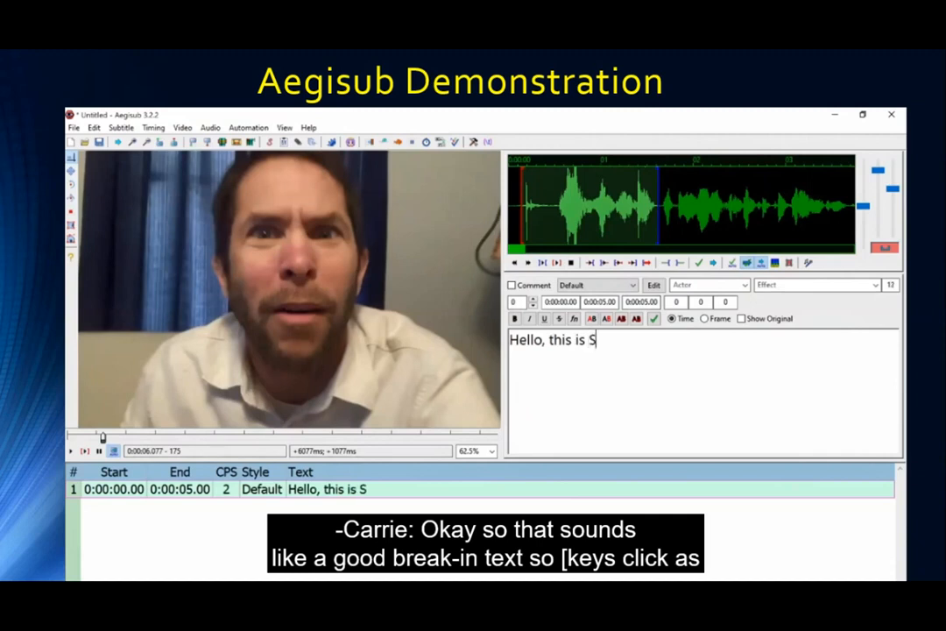
text(cout)
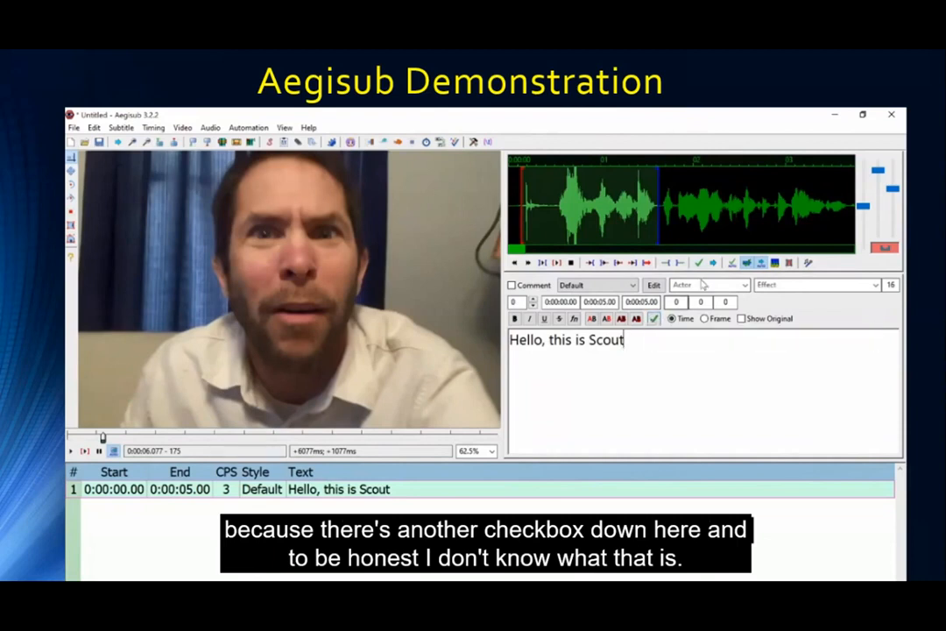
Commit line 1 at 0:00:00.14–0:00:01.63 and caption line 2 'with Missouri Assistive Technology.'.
click(701, 263)
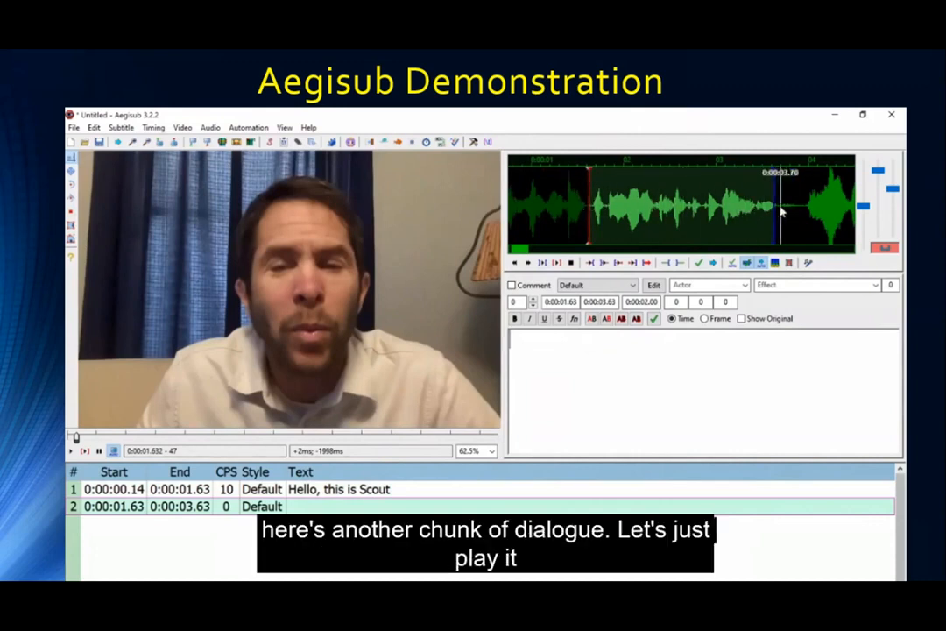
click(542, 264)
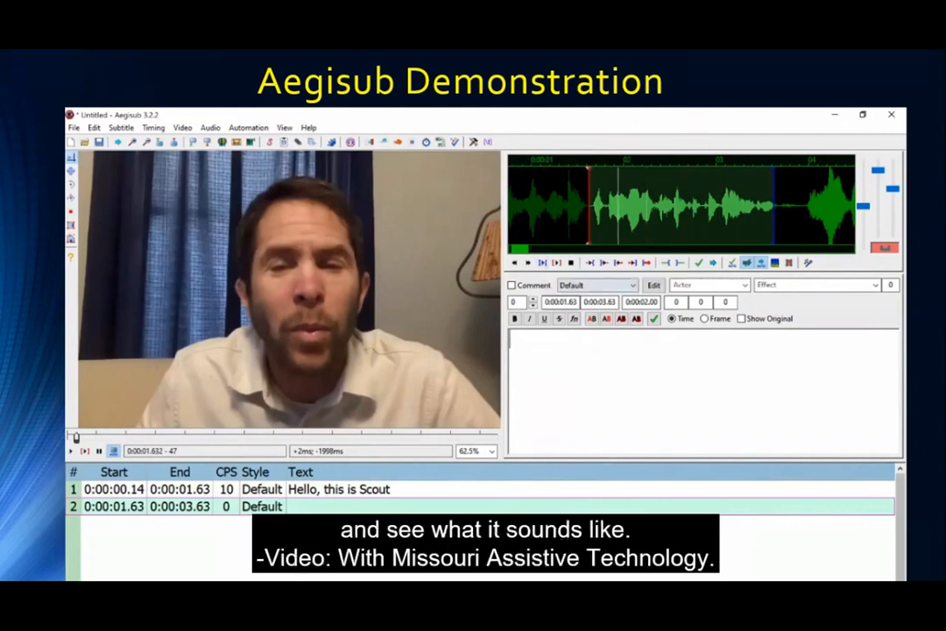
text(with Miss)
key(BackSpace)
key(BackSpace)
key(BackSpace)
text(Missouri Ass)
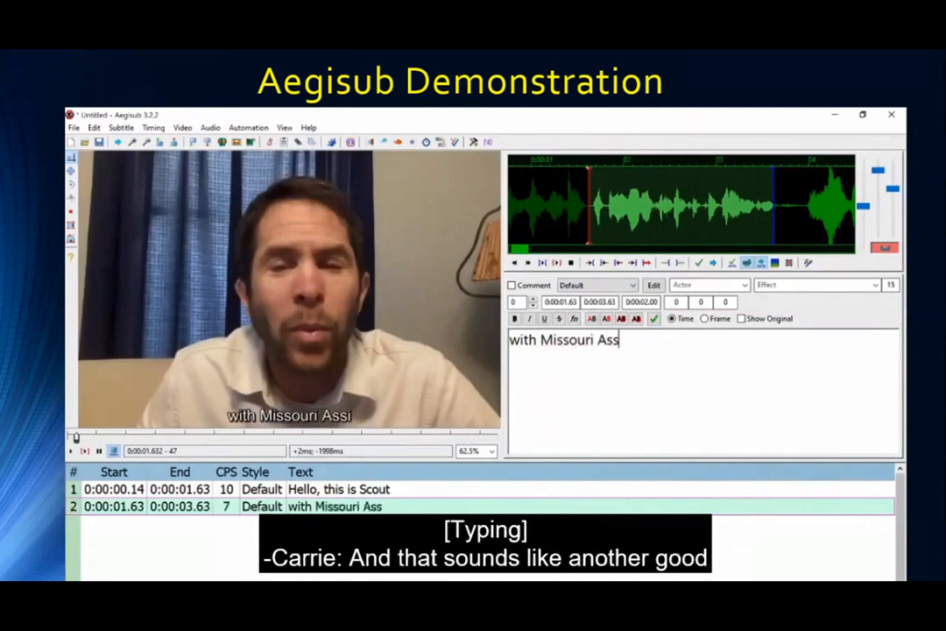
text(istive Technology.)
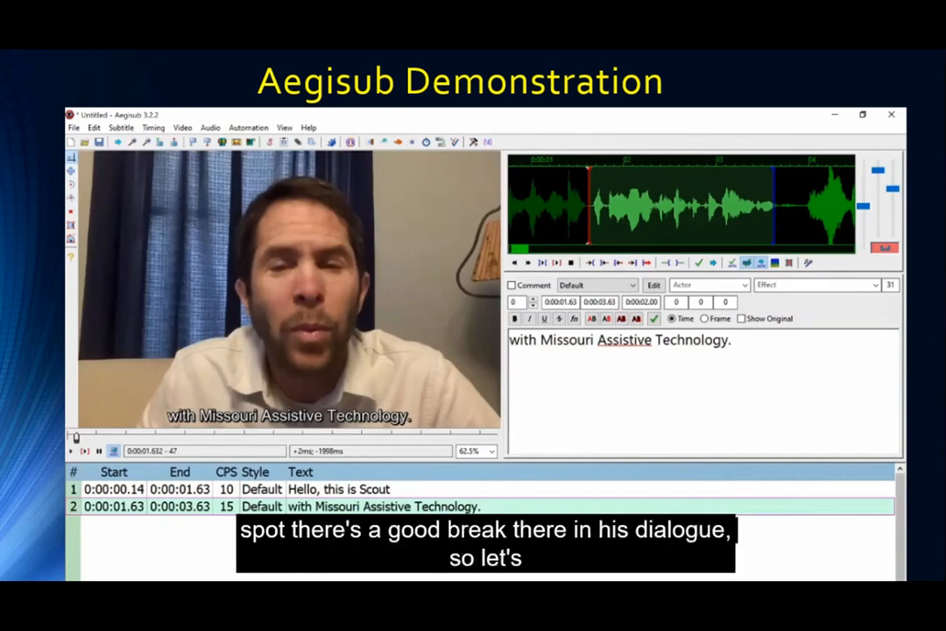
Commit line 2, play line 3's audio, and start its text 'and I heard you were'.
click(698, 262)
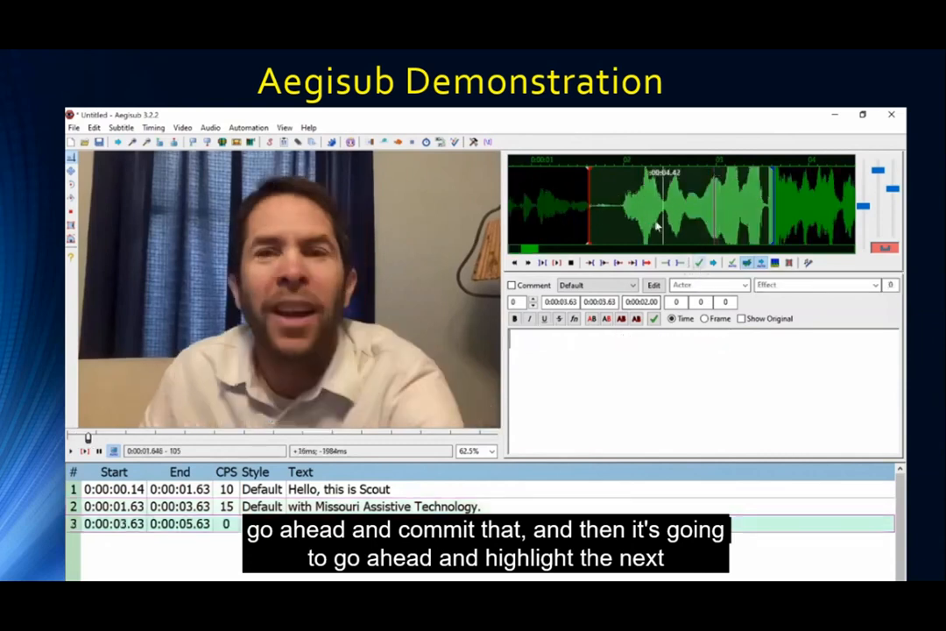
click(543, 264)
text(and I head you were)
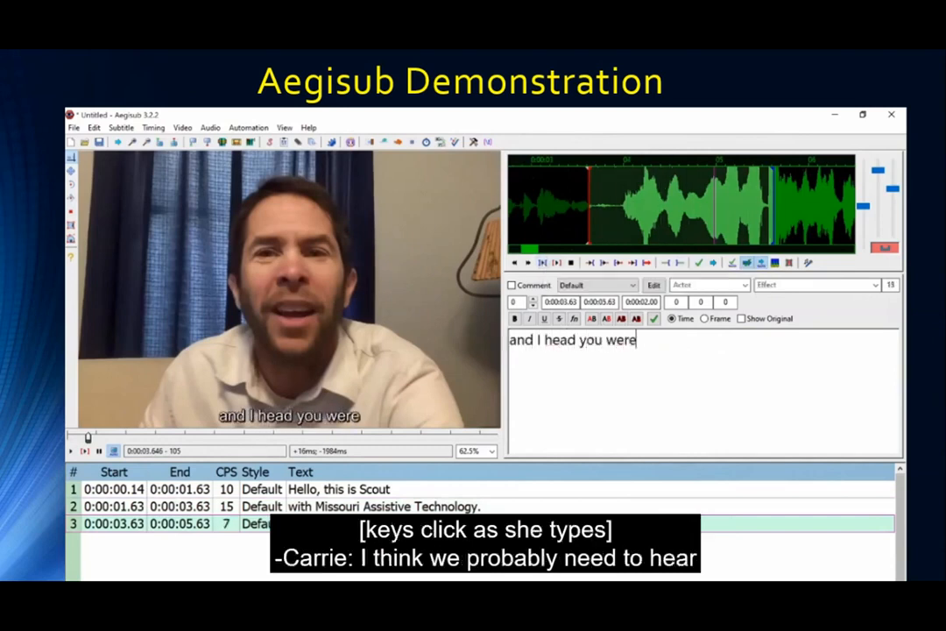
key(ctrl+Left)
key(ctrl+Left)
text(r)
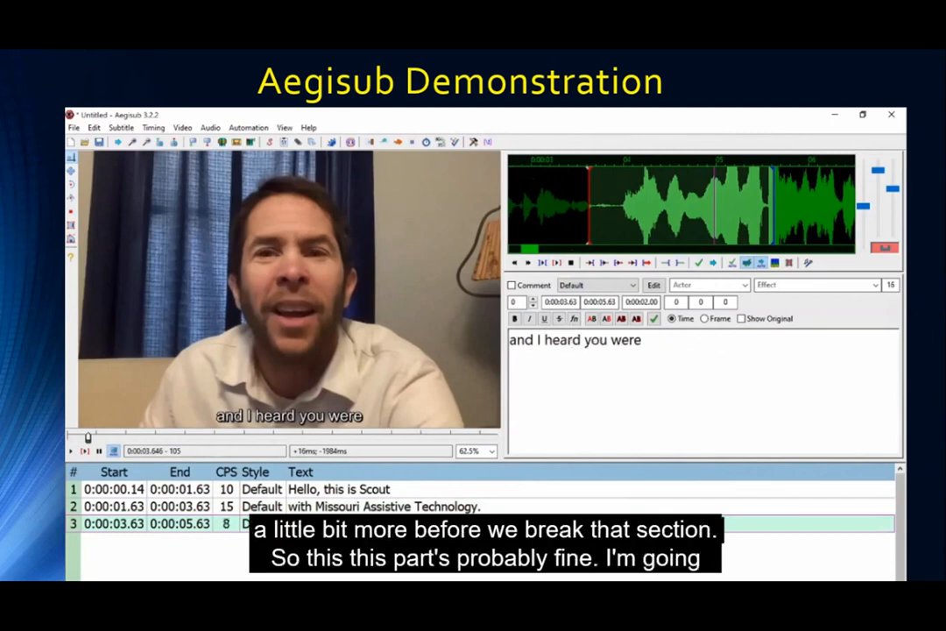
Move line 3's start later and extend its end to a later pause in the waveform.
click(614, 212)
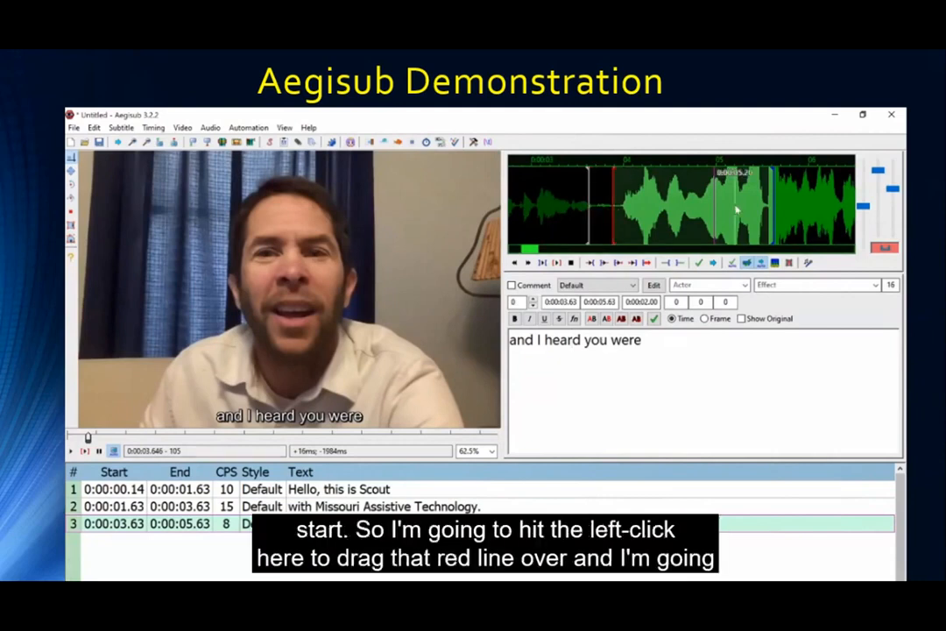
scroll(772, 204, down, 3)
scroll(773, 204, down, 6)
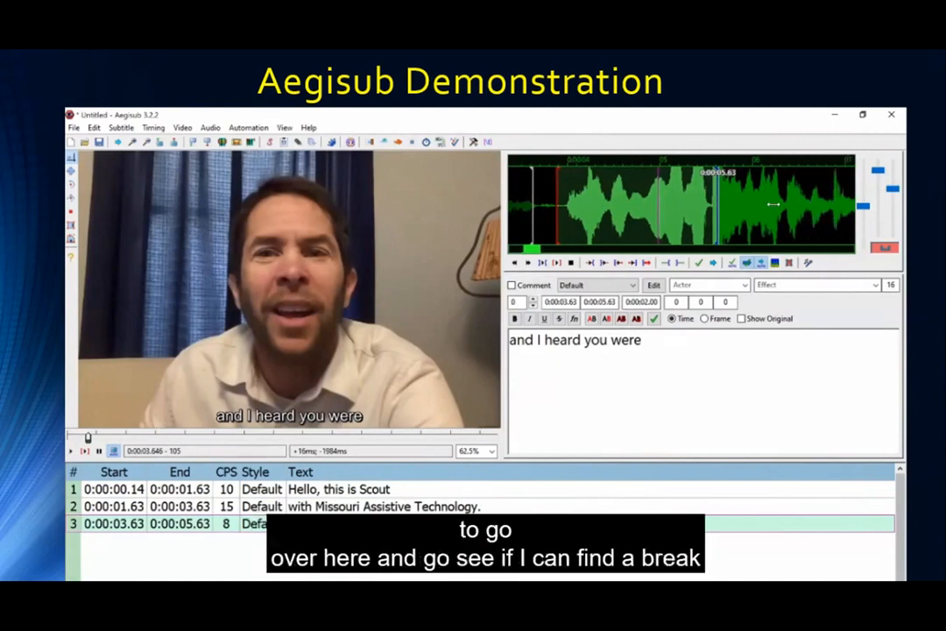
scroll(773, 204, up, 5)
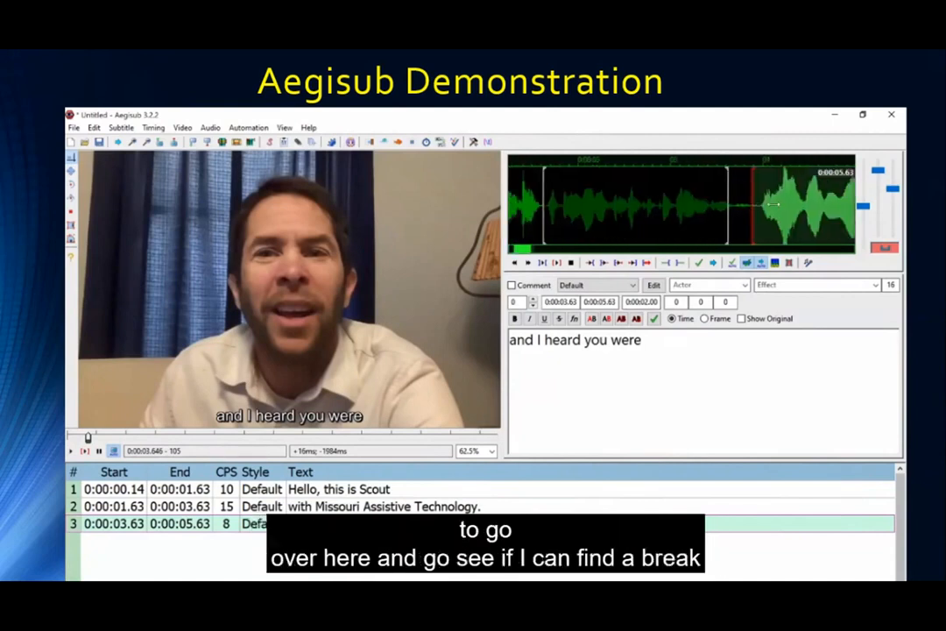
drag(863, 206, 864, 218)
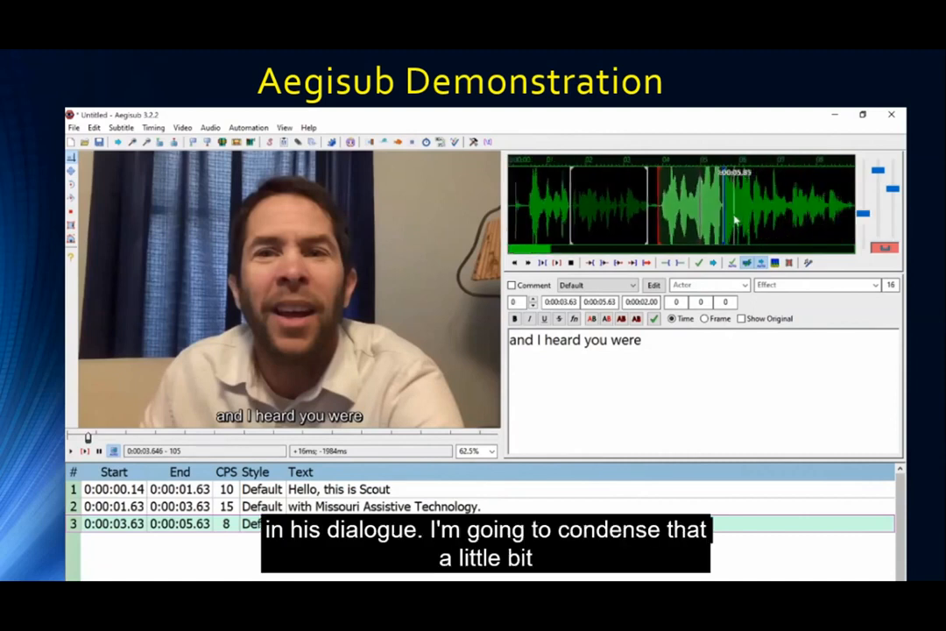
scroll(736, 219, down, 2)
scroll(736, 221, down, 3)
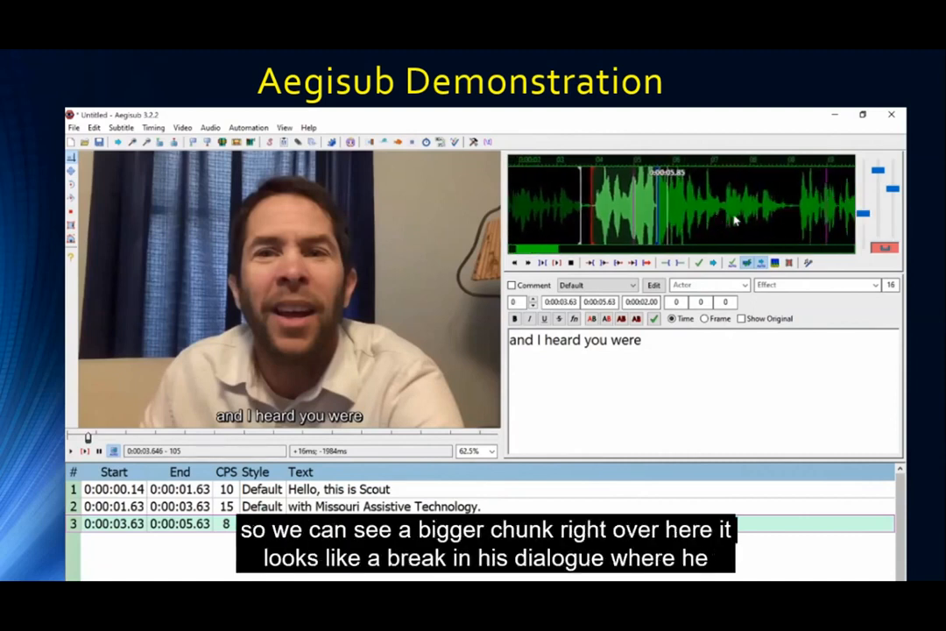
right_click(797, 212)
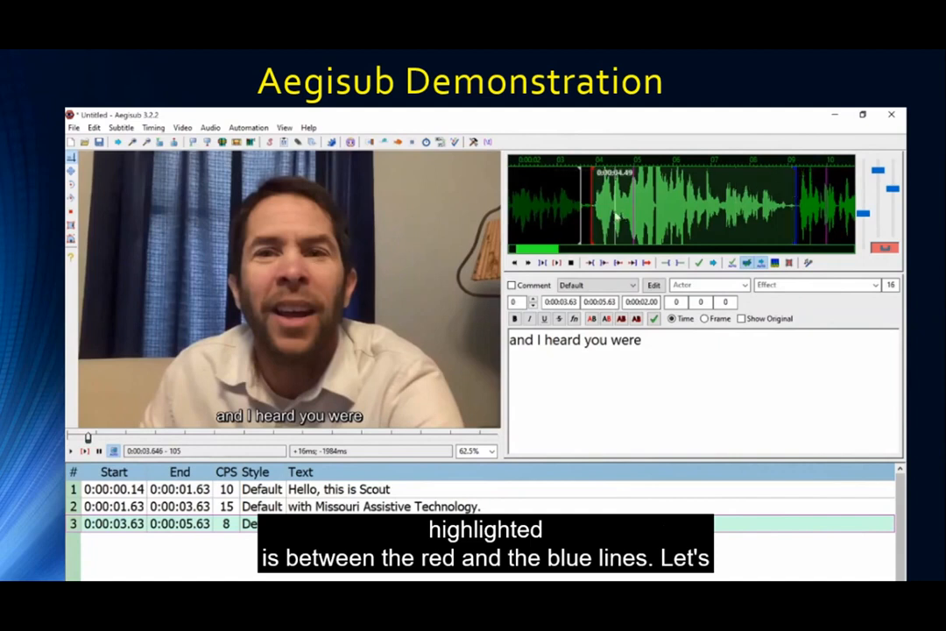
Finish line 3 with 'unaware of our device demonstration program.', replay it, and commit.
click(543, 263)
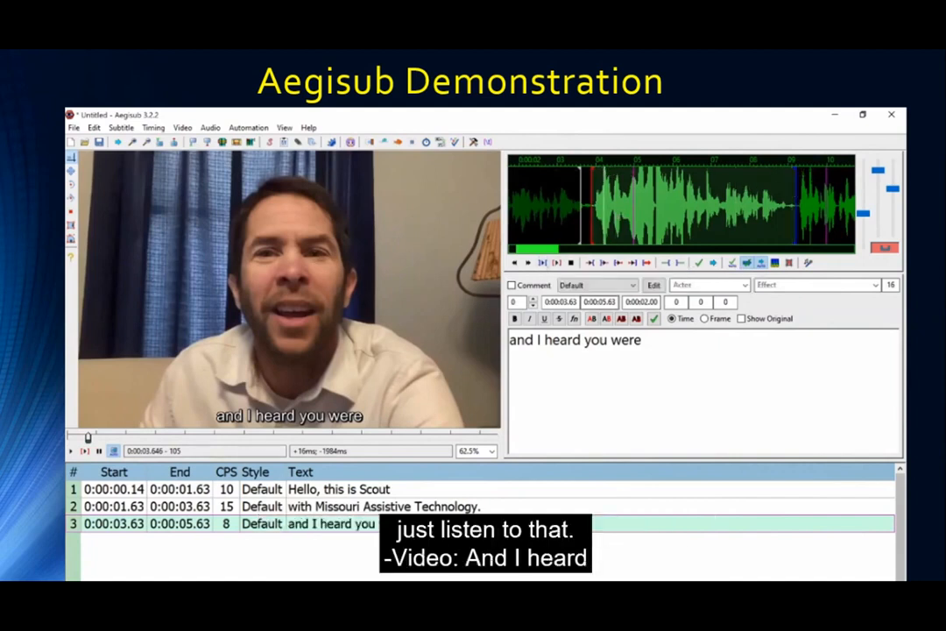
text(unaware of our device de)
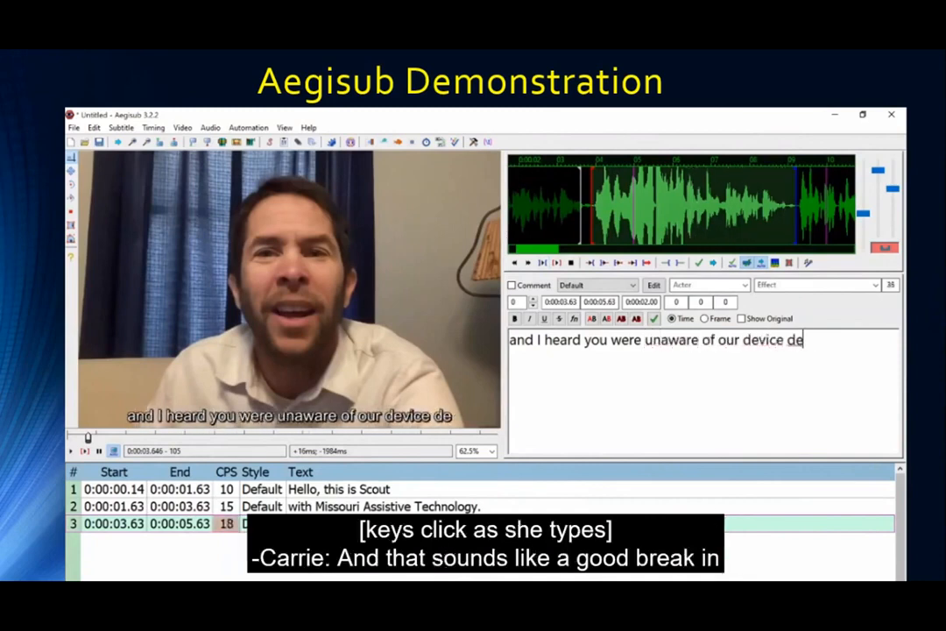
text(monstration gp)
key(BackSpace)
key(BackSpace)
text(pg)
key(BackSpace)
text(rogra)
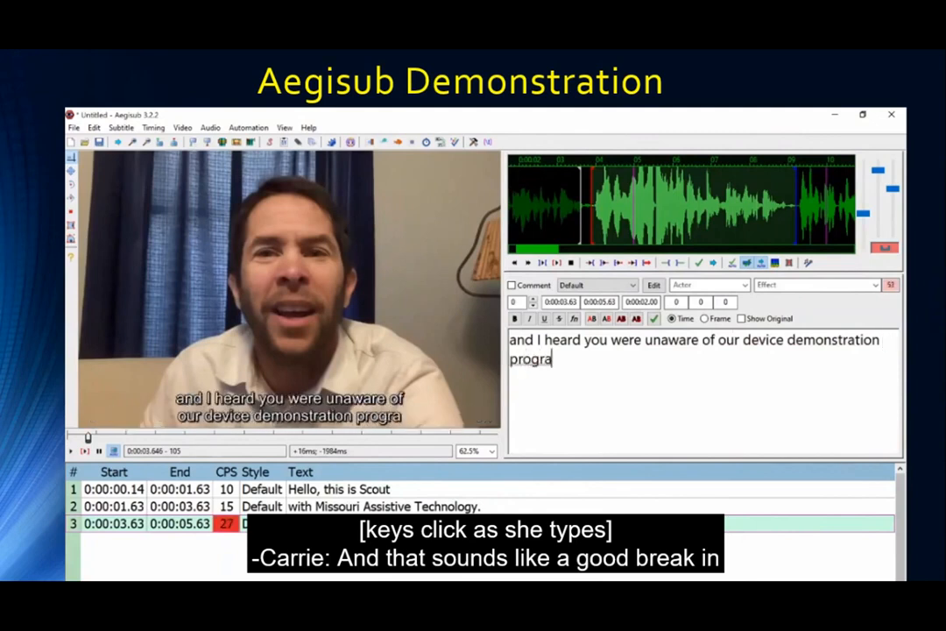
text(m.)
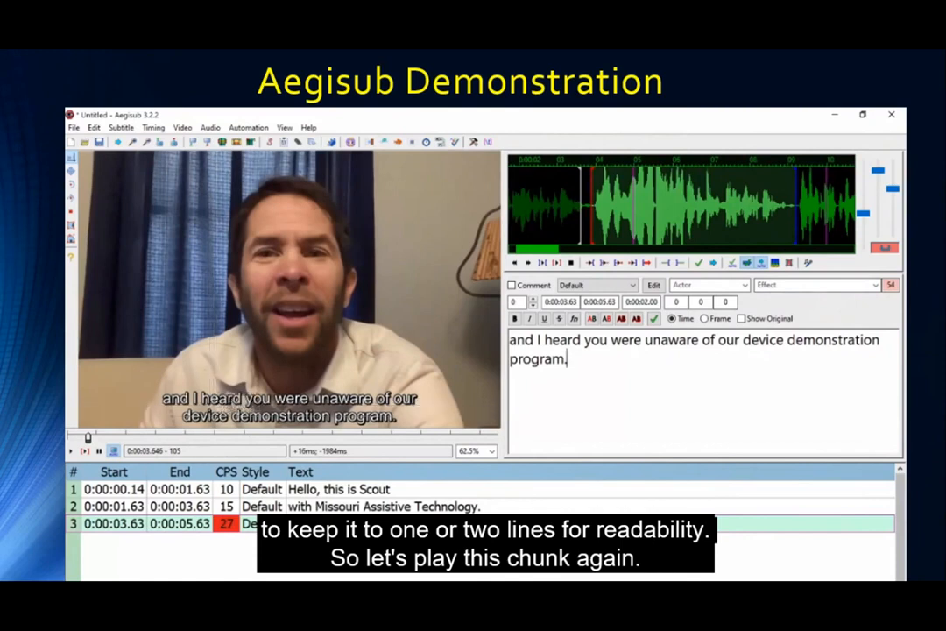
click(544, 264)
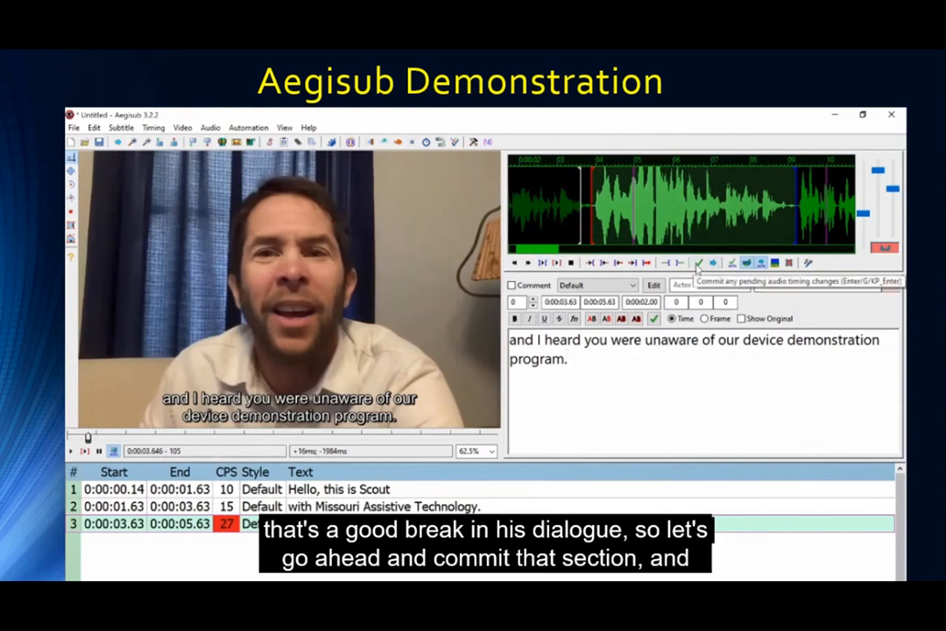
click(699, 265)
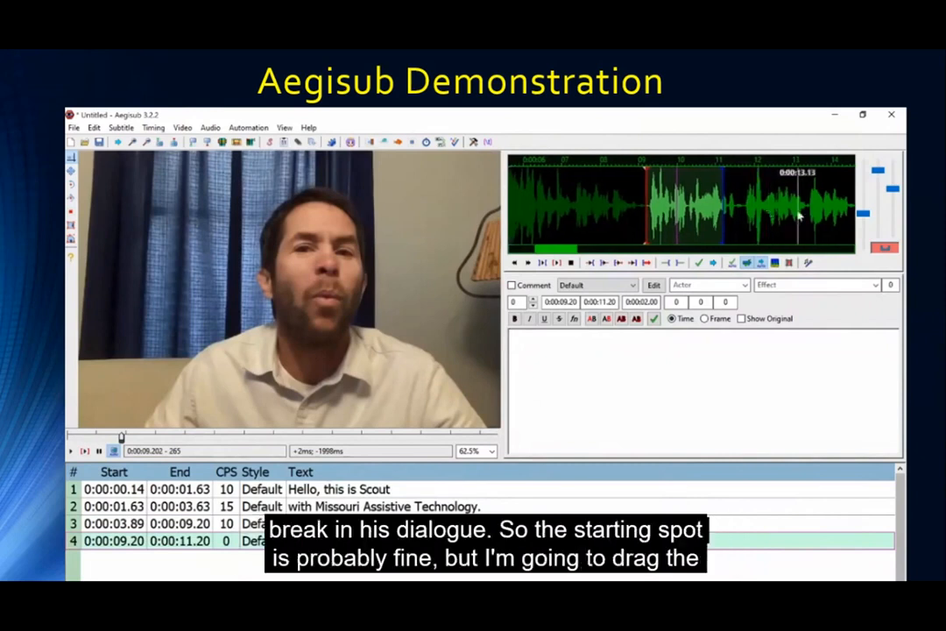
Extend line 4 to 0:00:14.59 and caption it 'Well, let me tell you, it exists so that you can make an informed decision'.
scroll(799, 214, down, 4)
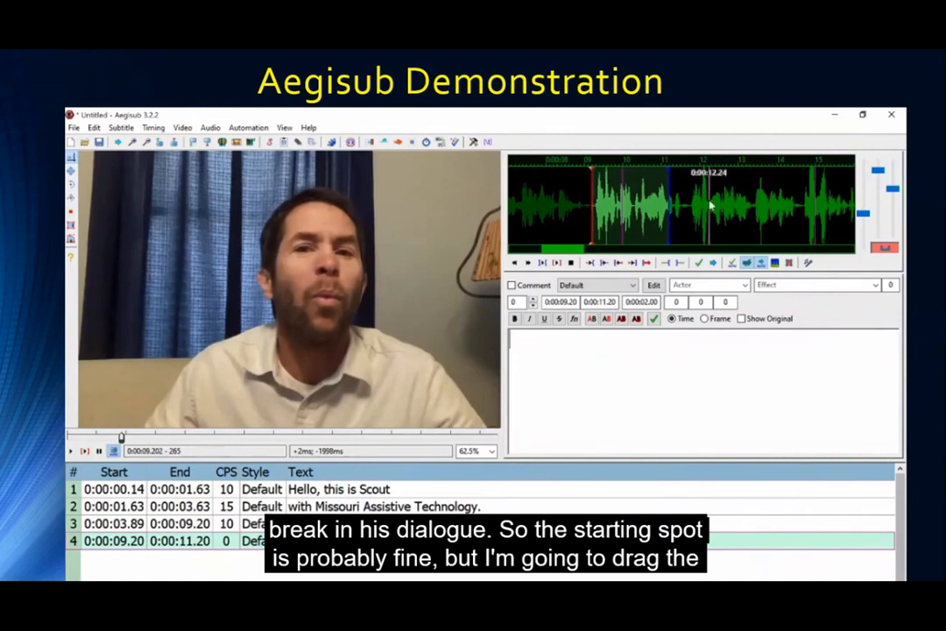
click(800, 203)
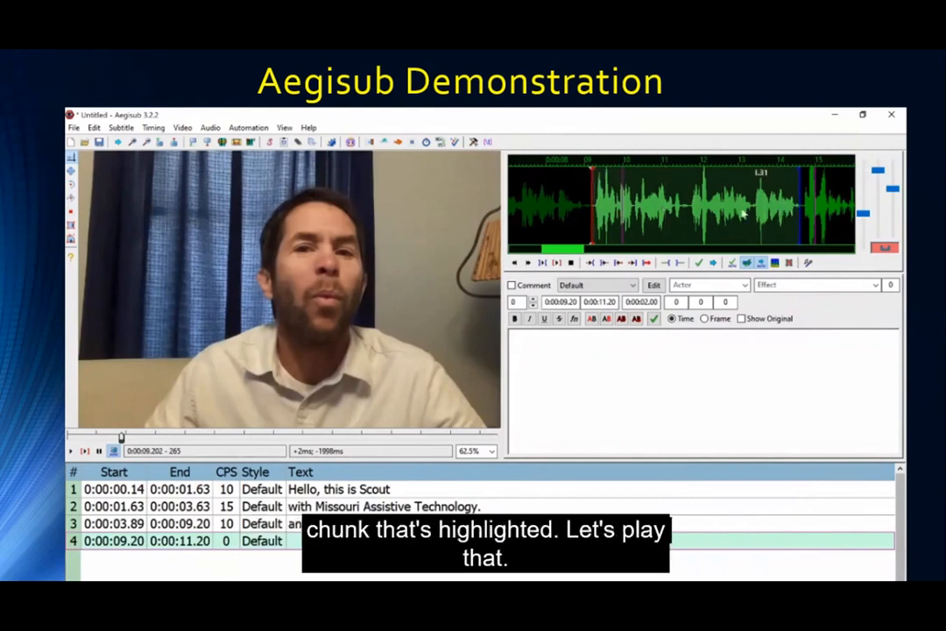
click(544, 264)
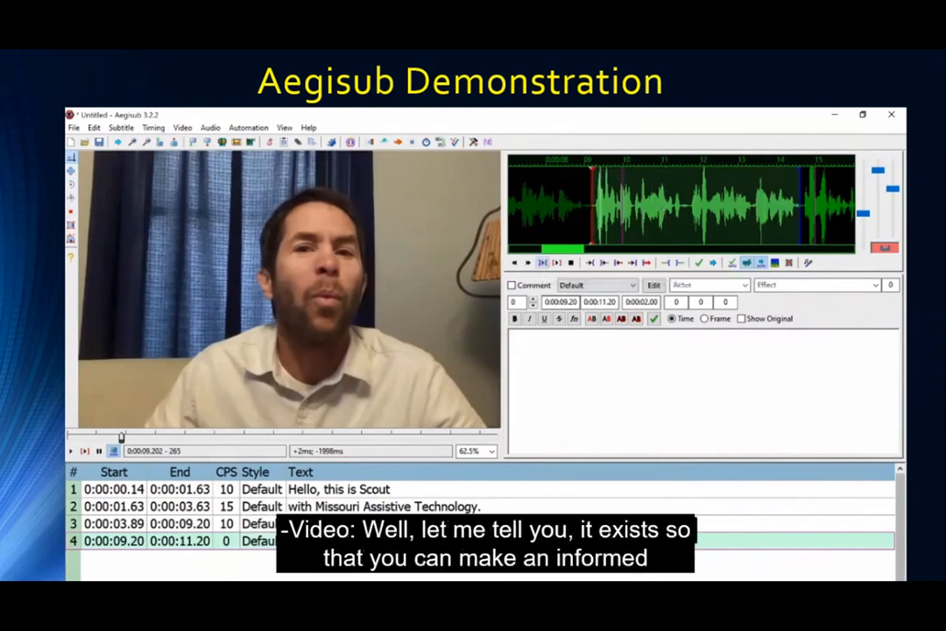
text(Well, let m)
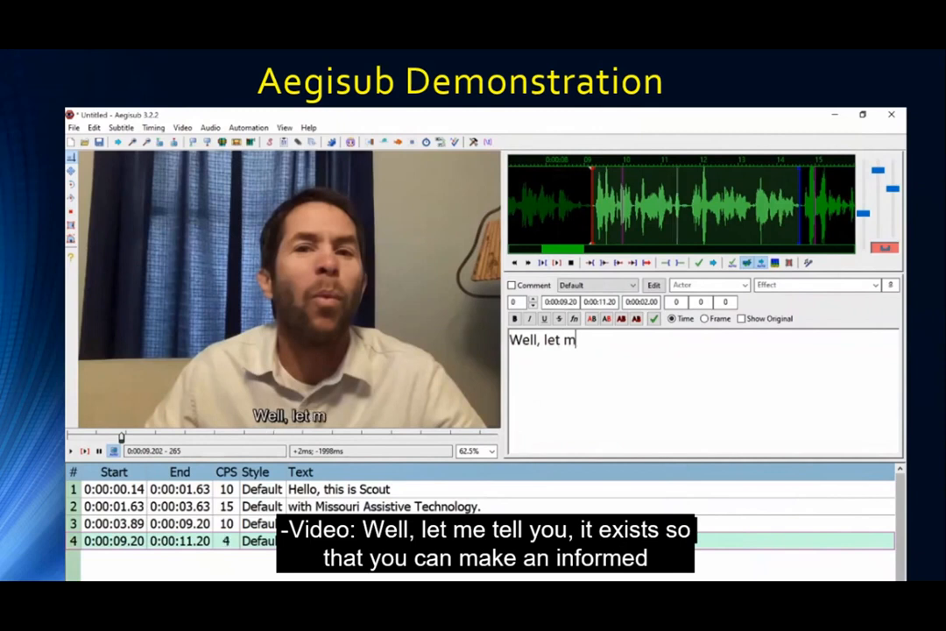
text(e tell you, it excists)
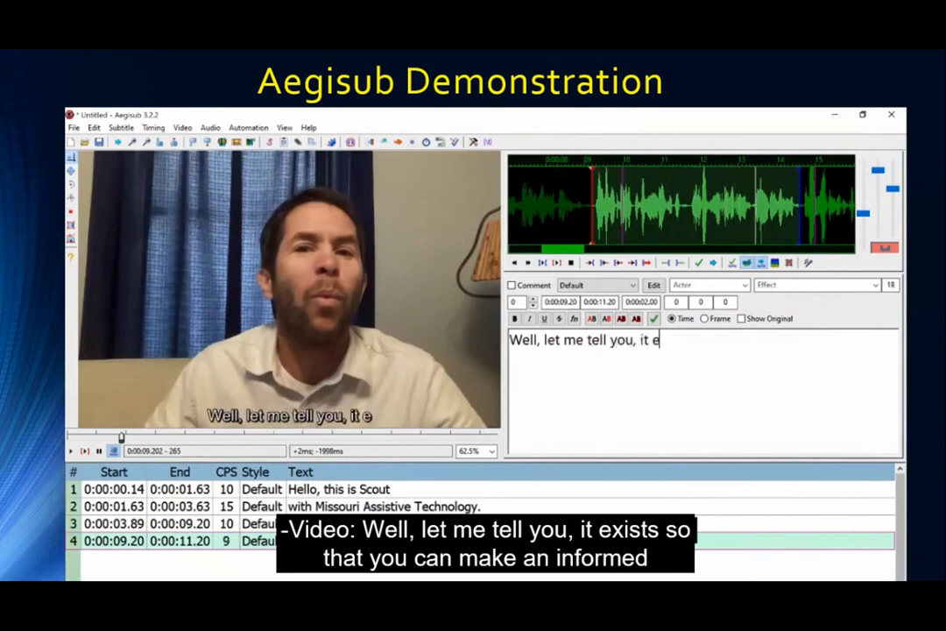
key(BackSpace)
key(BackSpace)
text(ts.)
key(BackSpace)
key(BackSpace)
key(BackSpace)
key(BackSpace)
key(BackSpace)
key(BackSpace)
text(ists so that you can )
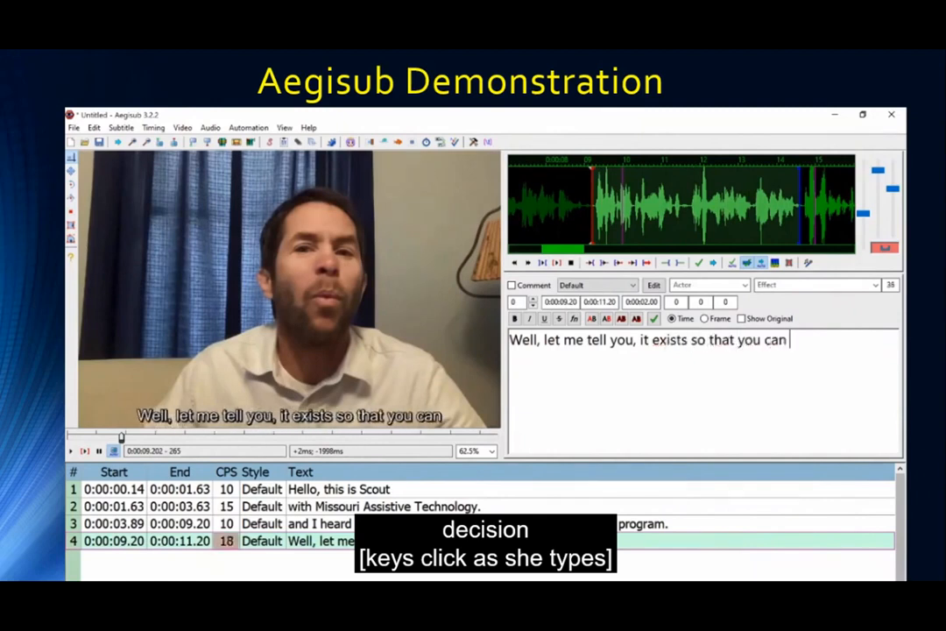
text(make an informed decidi)
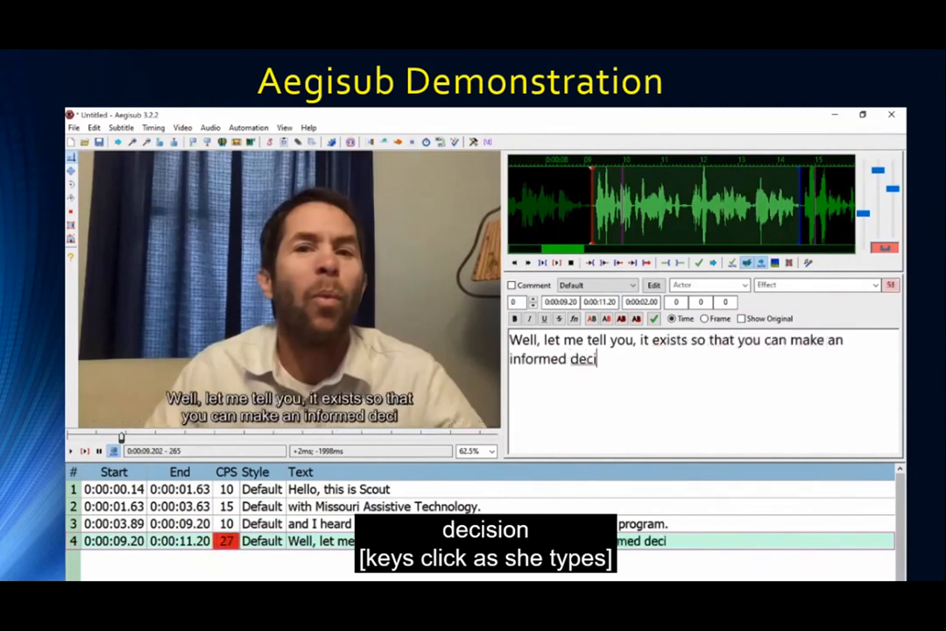
key(BackSpace)
key(BackSpace)
text(sion)
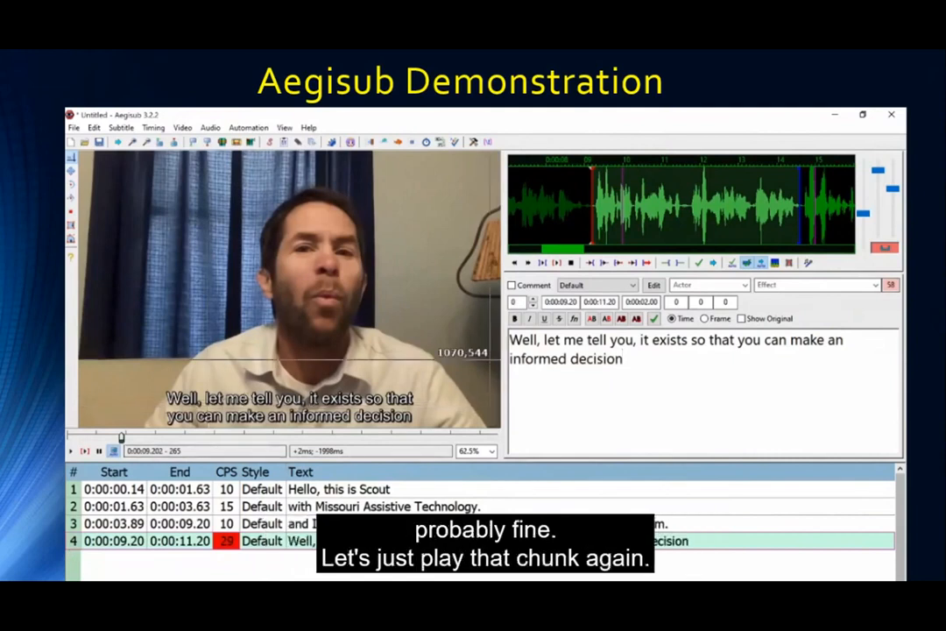
click(542, 264)
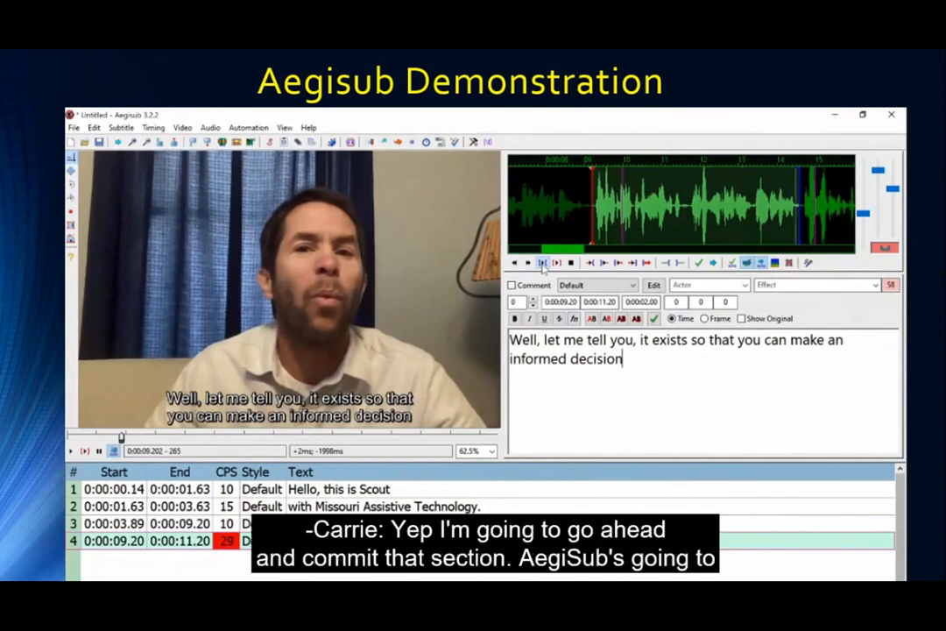
Advance to line 5 and extend its end marker later into the speech.
click(700, 265)
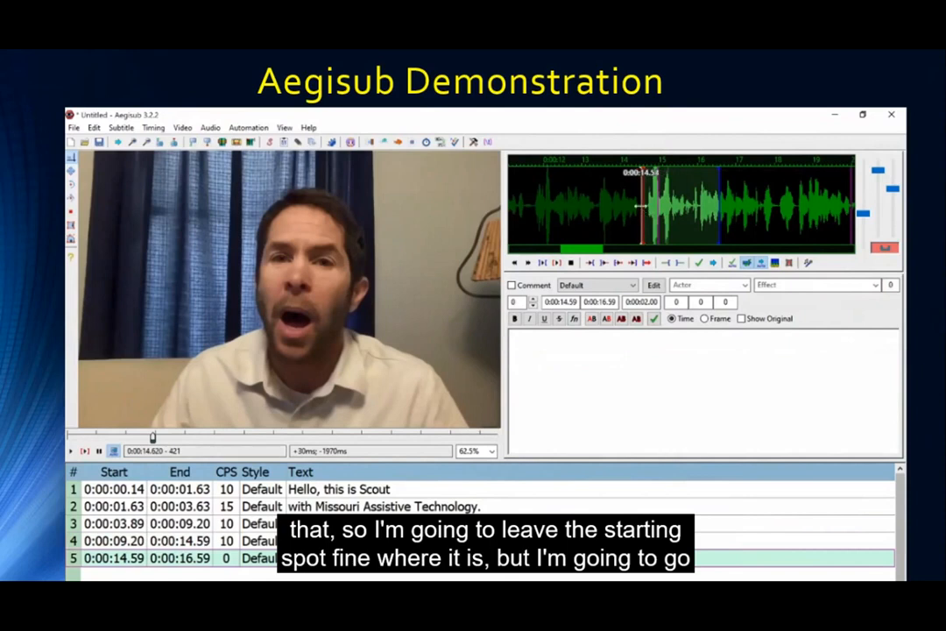
scroll(744, 205, down, 3)
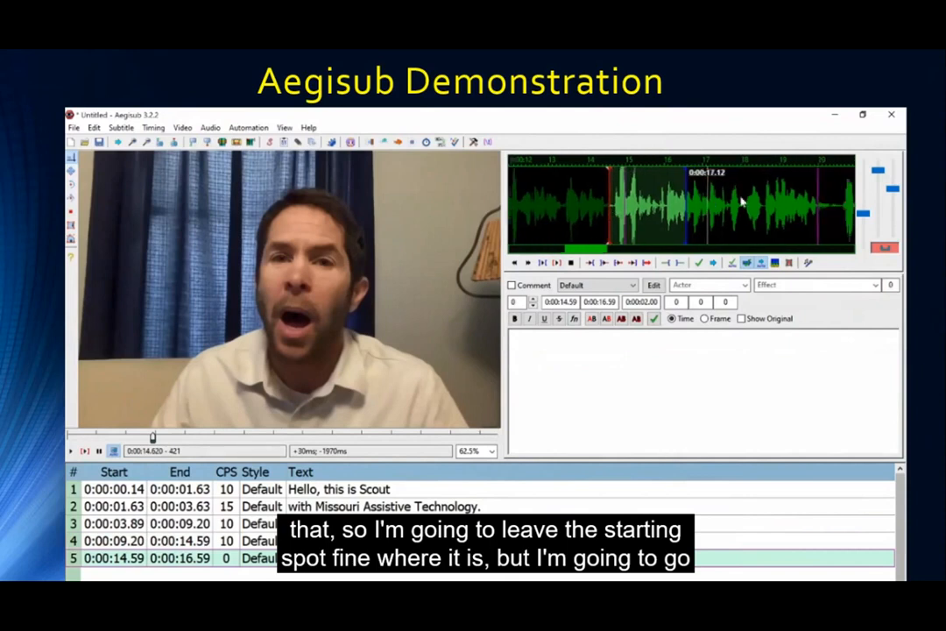
right_click(808, 198)
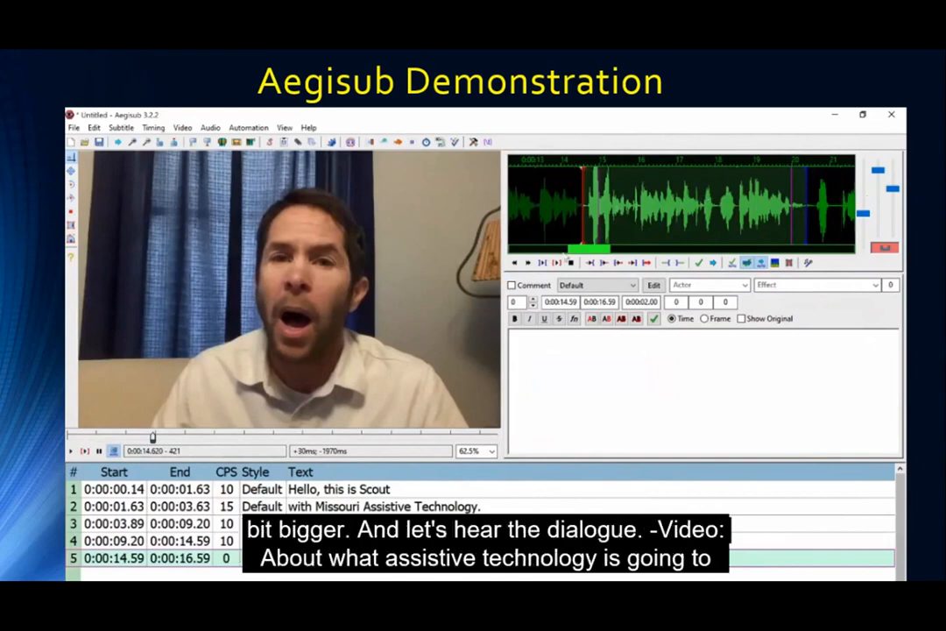
Give line 5 the text 'about what assistive technology is going to best support you or someone that you're helping.'.
text(a)
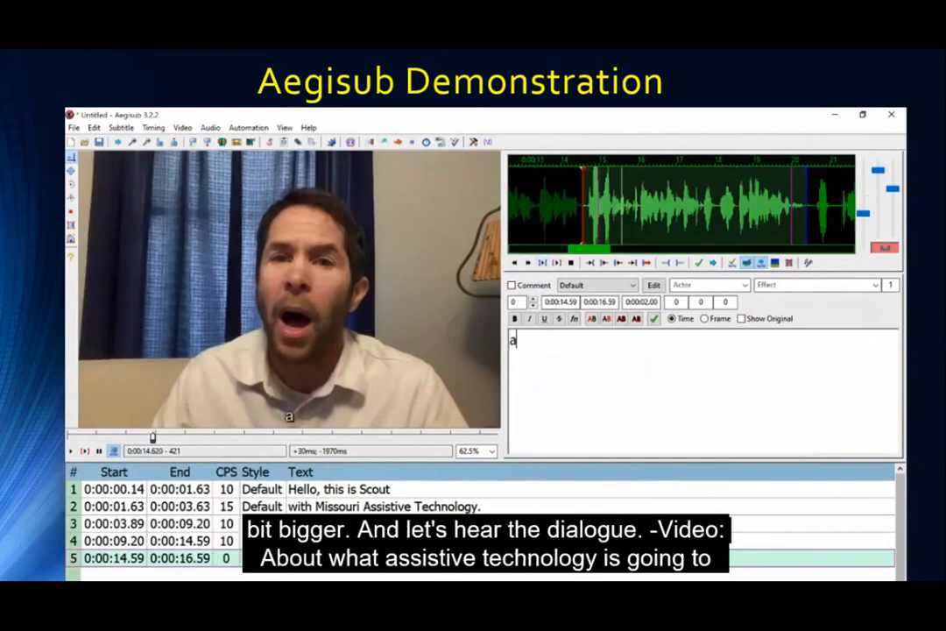
text(bout what assistie)
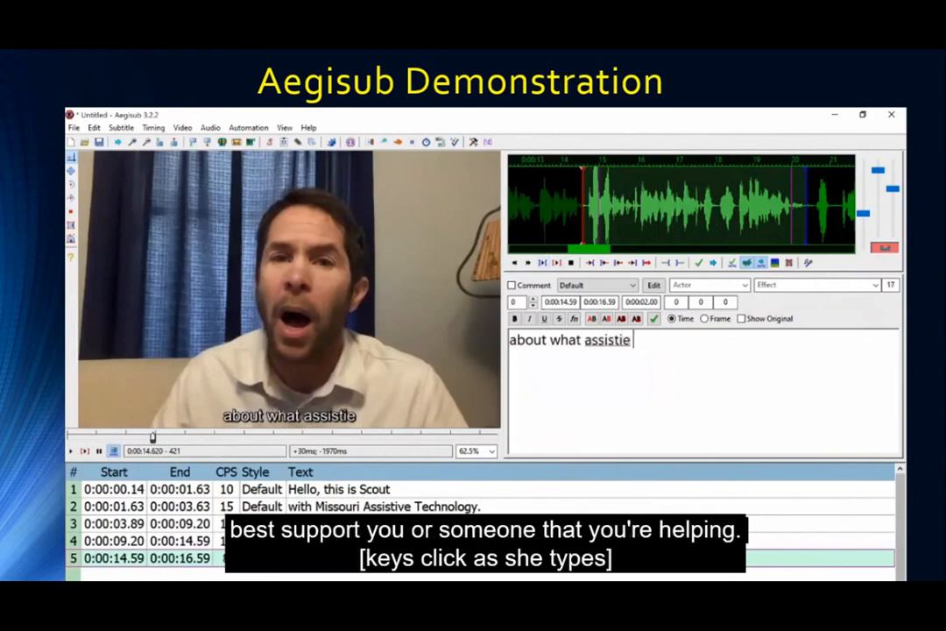
key(BackSpace)
text(ve tec)
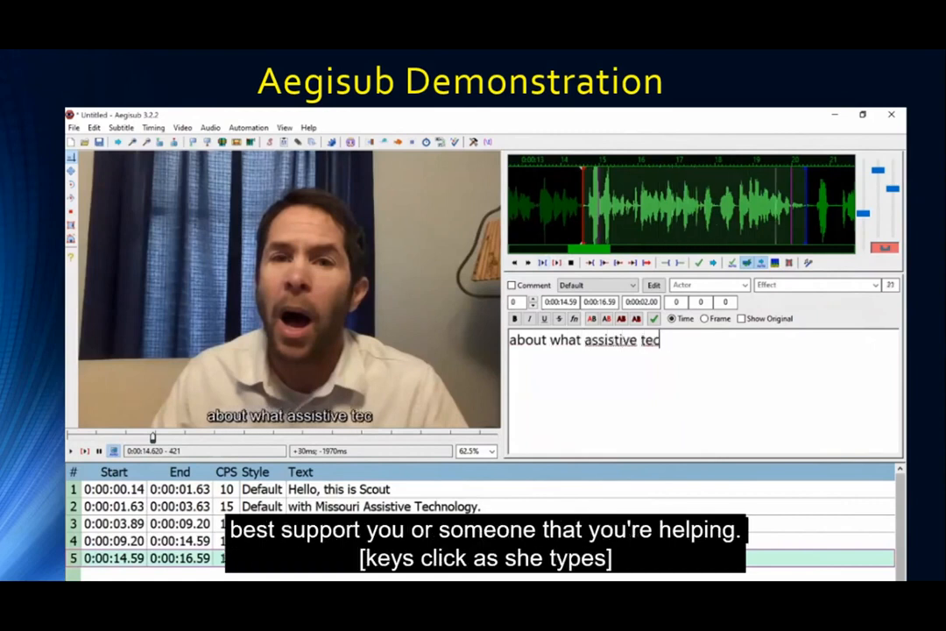
text(hnology is going to )
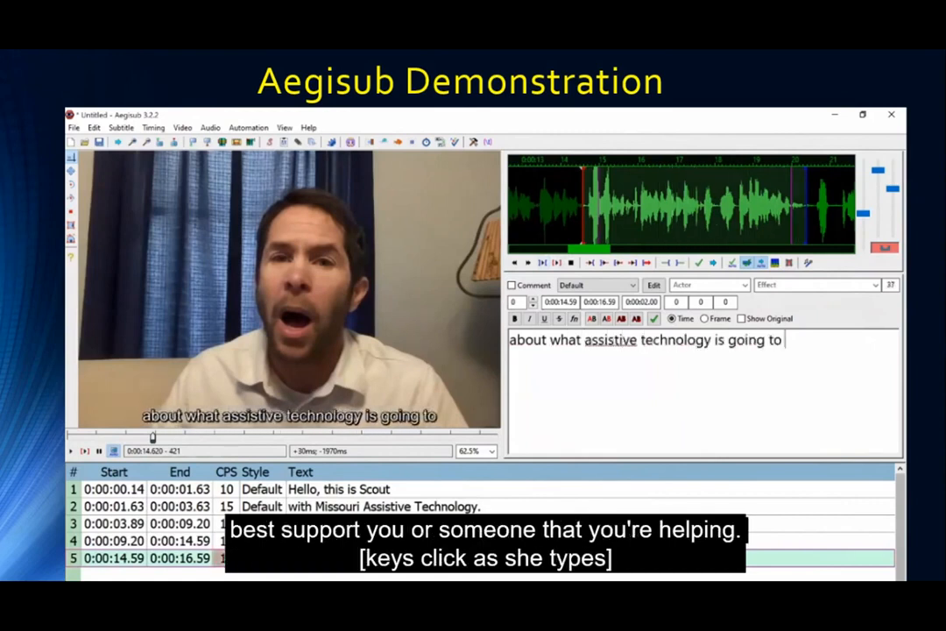
text(best support you o)
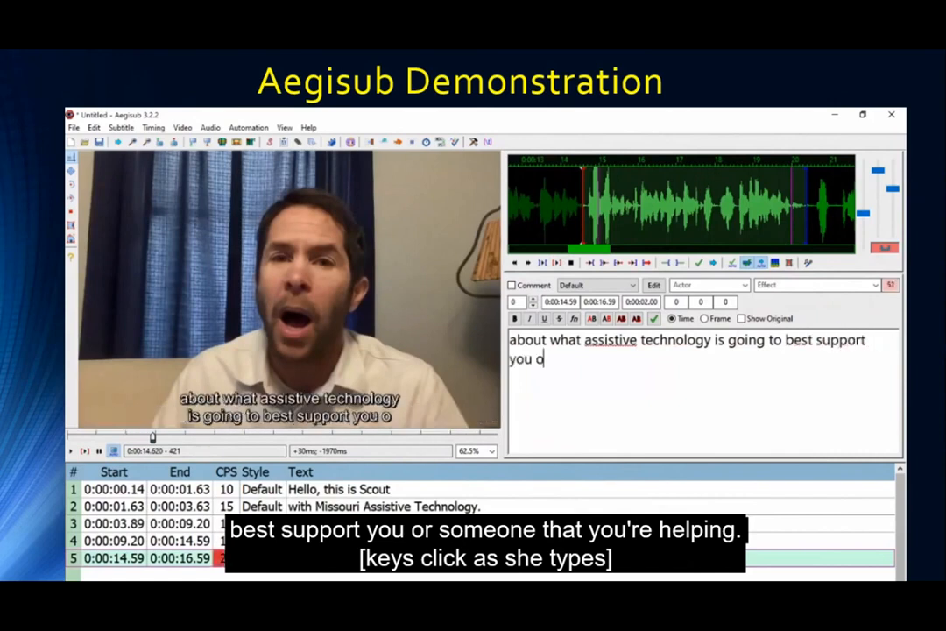
text(r someone)
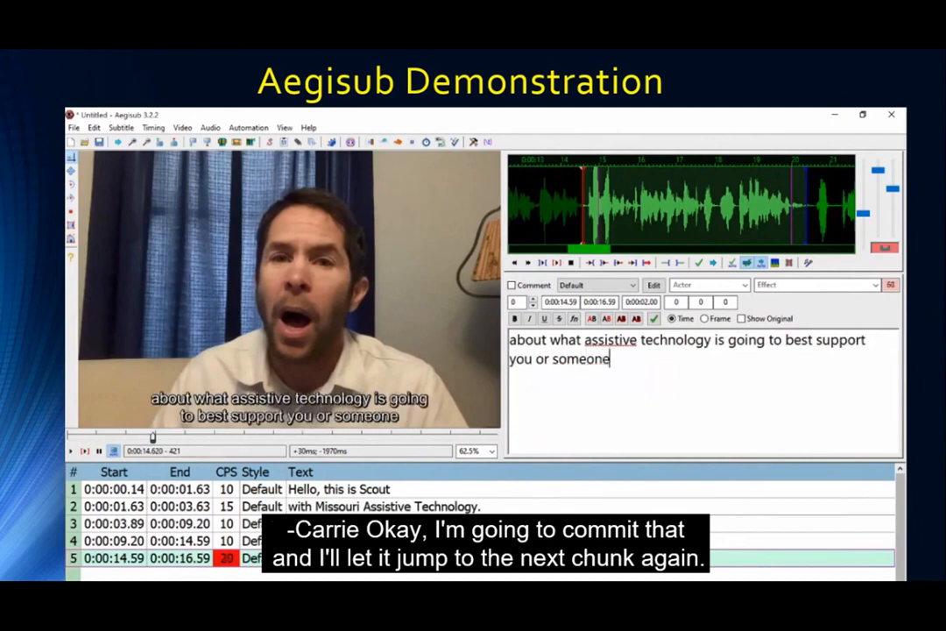
text( that you're helping.)
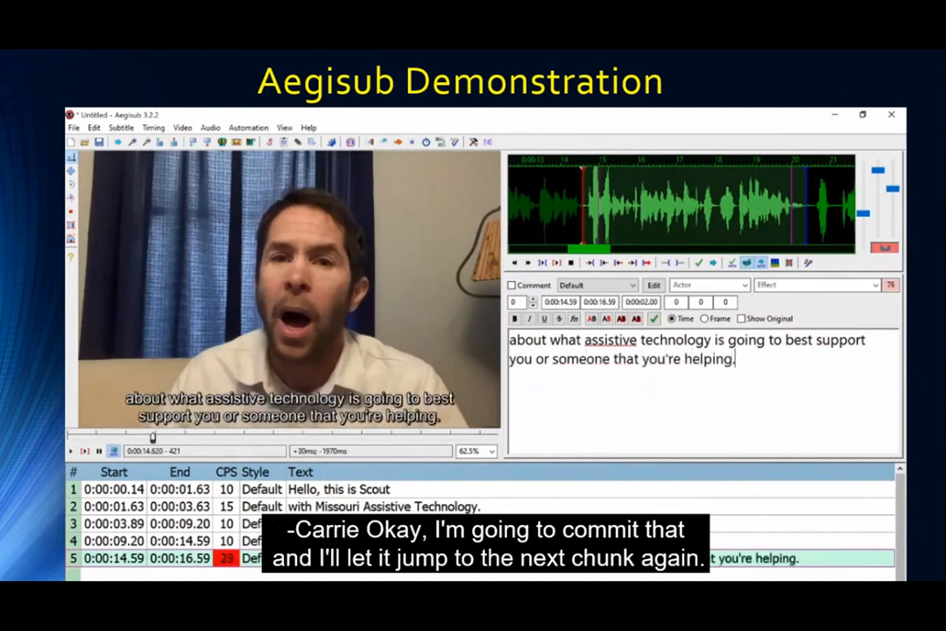
Commit line 5 and give the new line 6 the text 'So if you were going out to buy glasses,'.
click(699, 265)
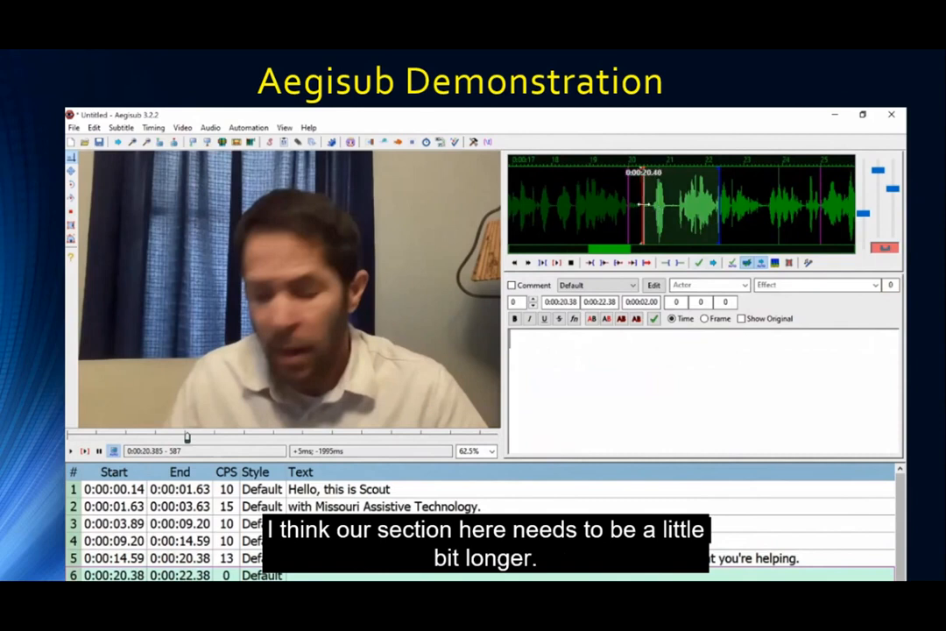
scroll(686, 207, down, 2)
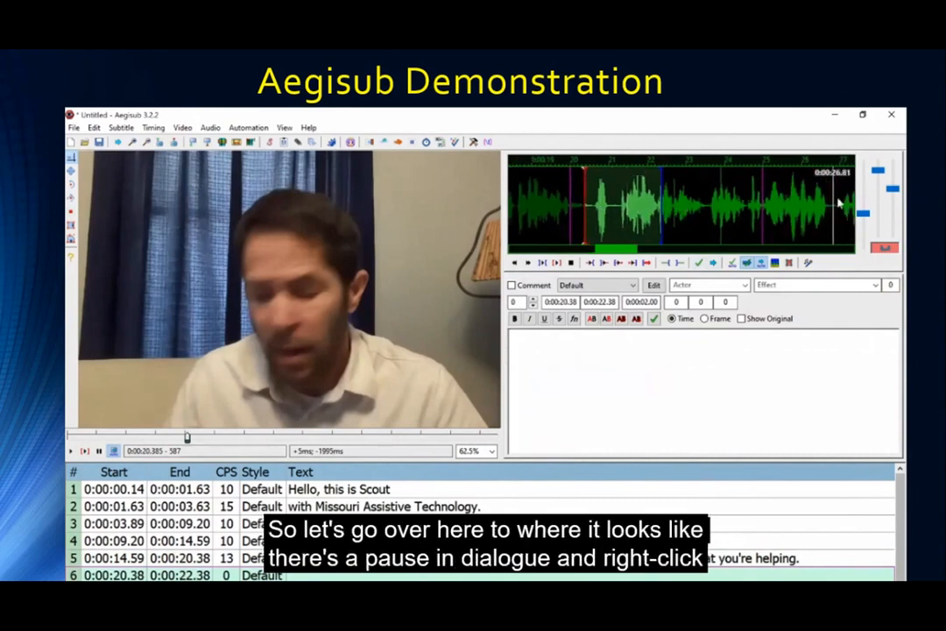
scroll(839, 207, down, 2)
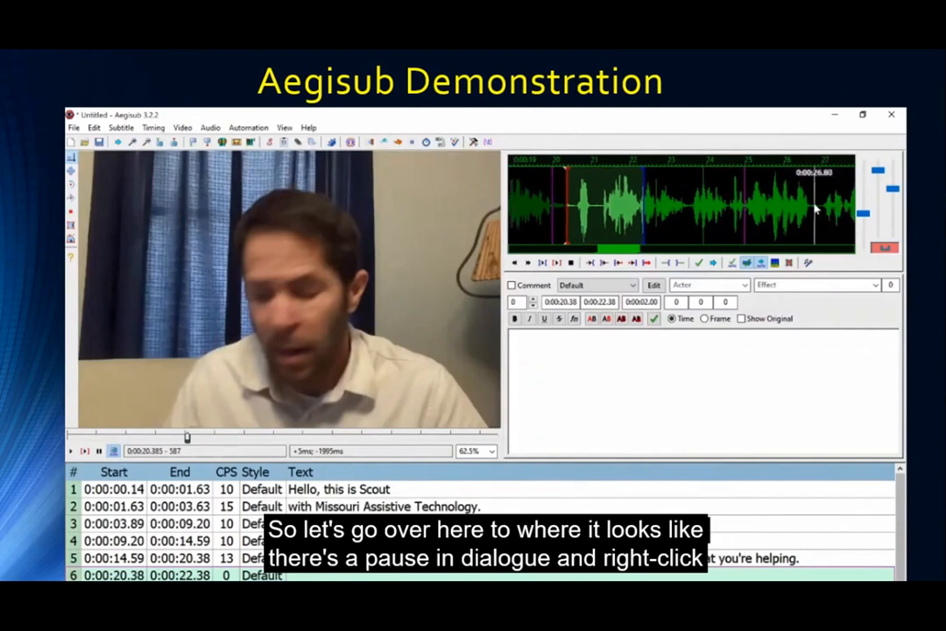
right_click(815, 208)
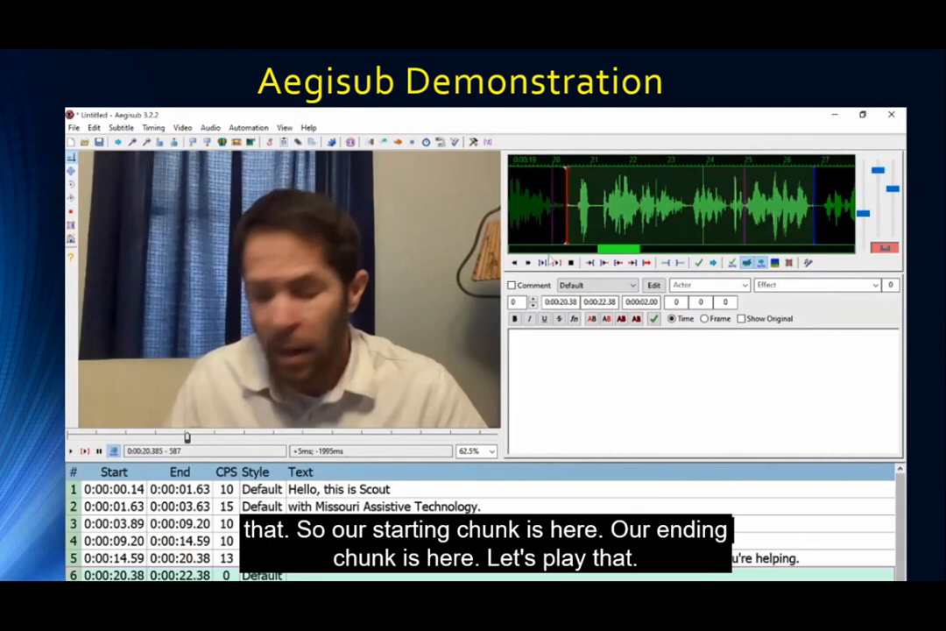
click(543, 263)
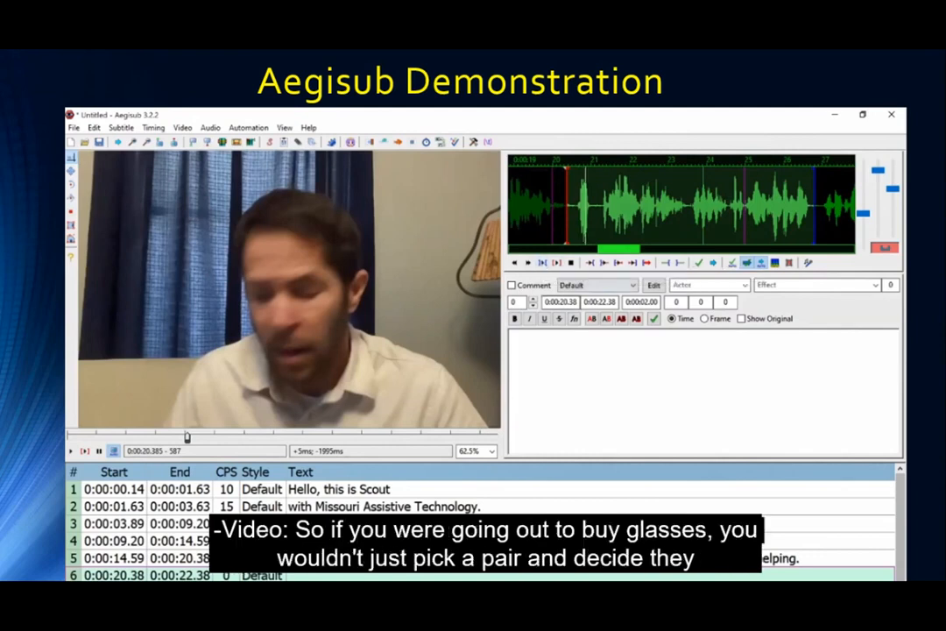
text(So if you were )
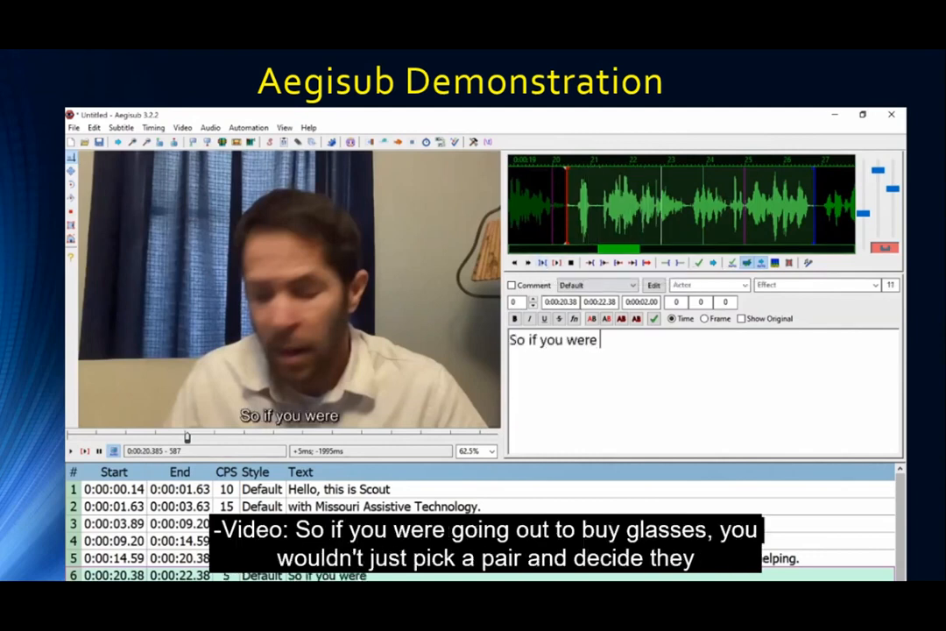
text(going out to buy glas)
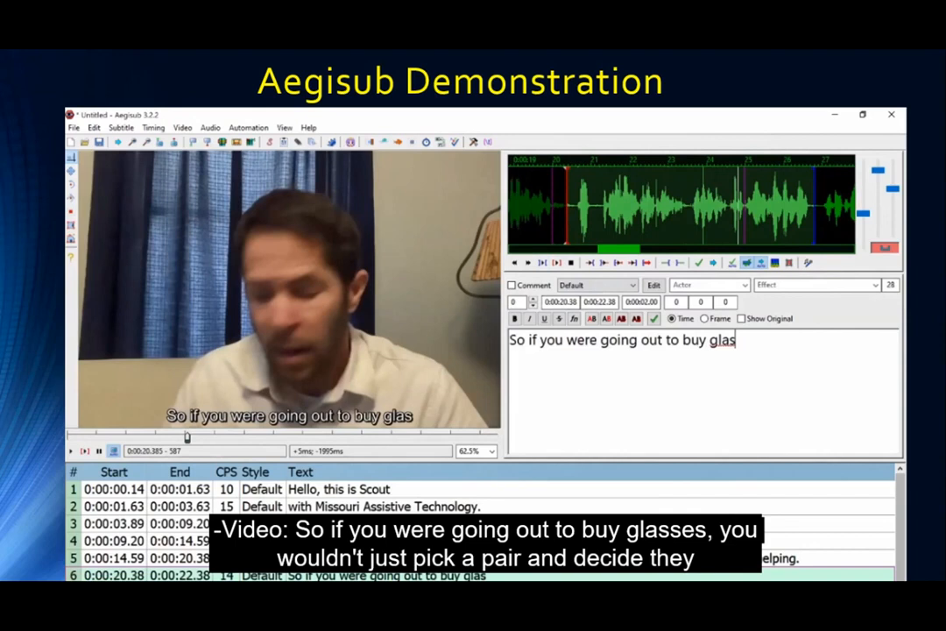
text(ses, you wo)
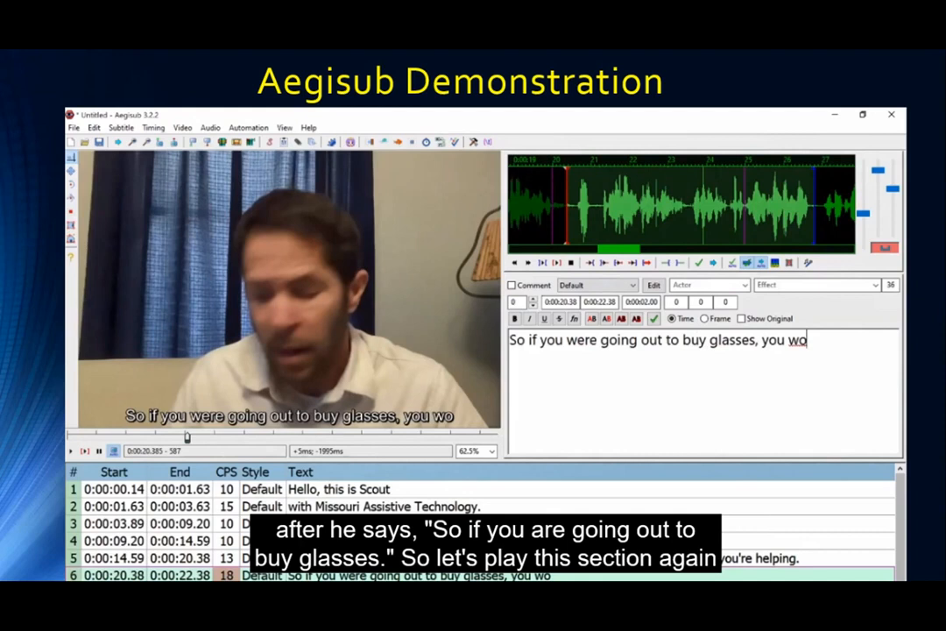
key(ctrl+shift+Left)
key(ctrl+shift+Left)
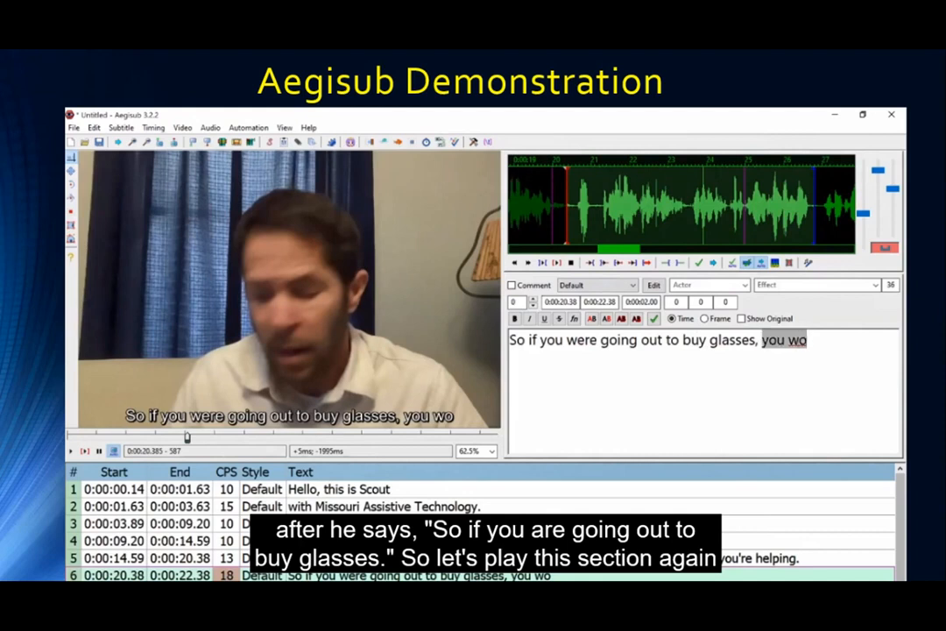
key(BackSpace)
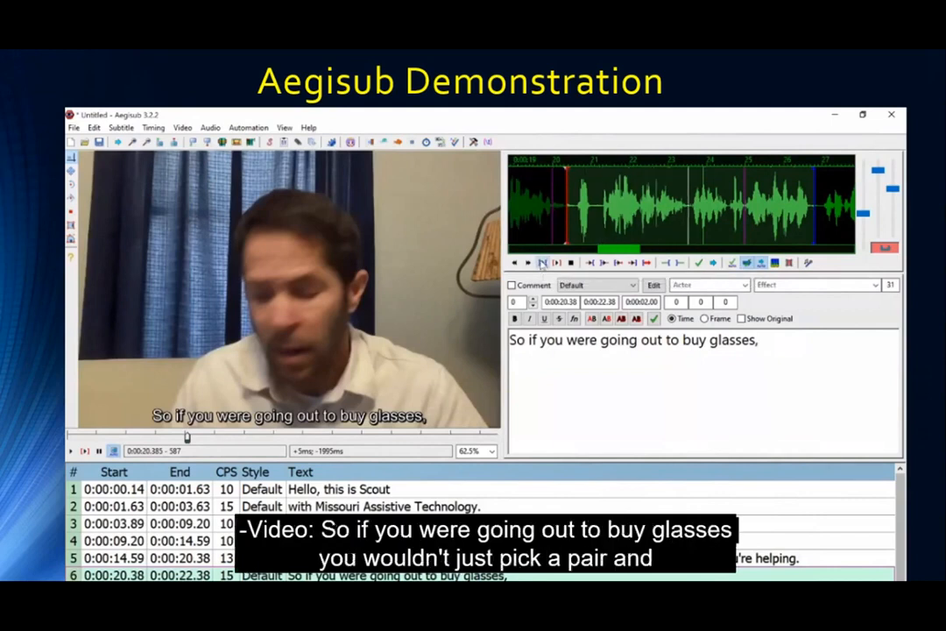
Time line 6 to 0:00:20.52–0:00:23.52, ending right after 'glasses', then preview and commit it.
click(686, 205)
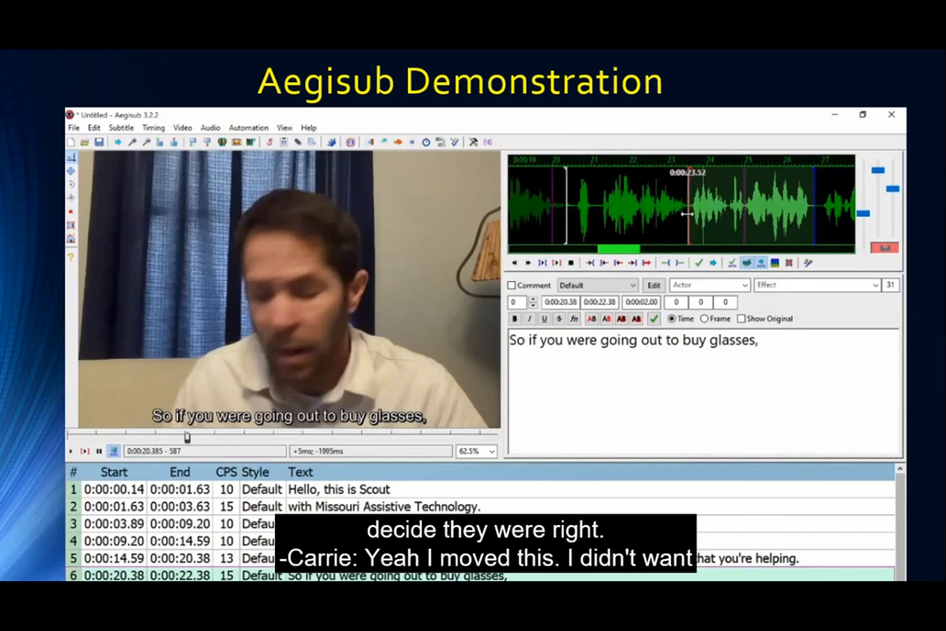
click(602, 215)
click(573, 213)
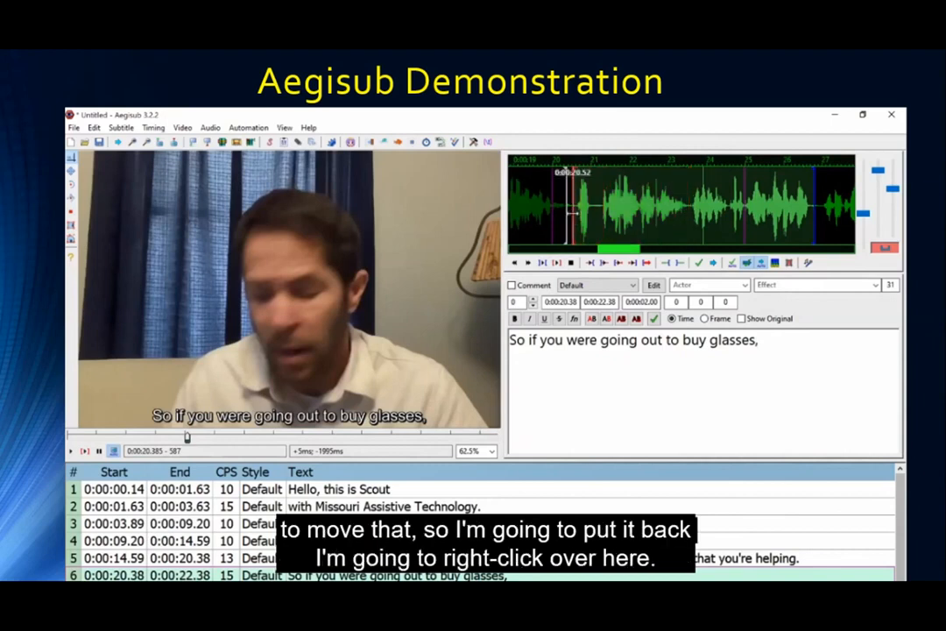
right_click(689, 208)
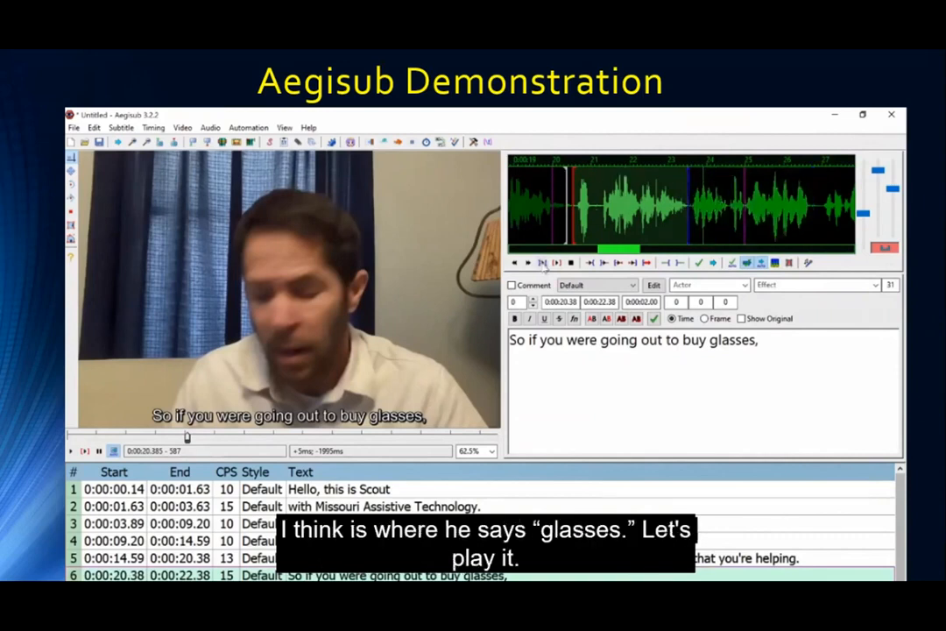
click(542, 262)
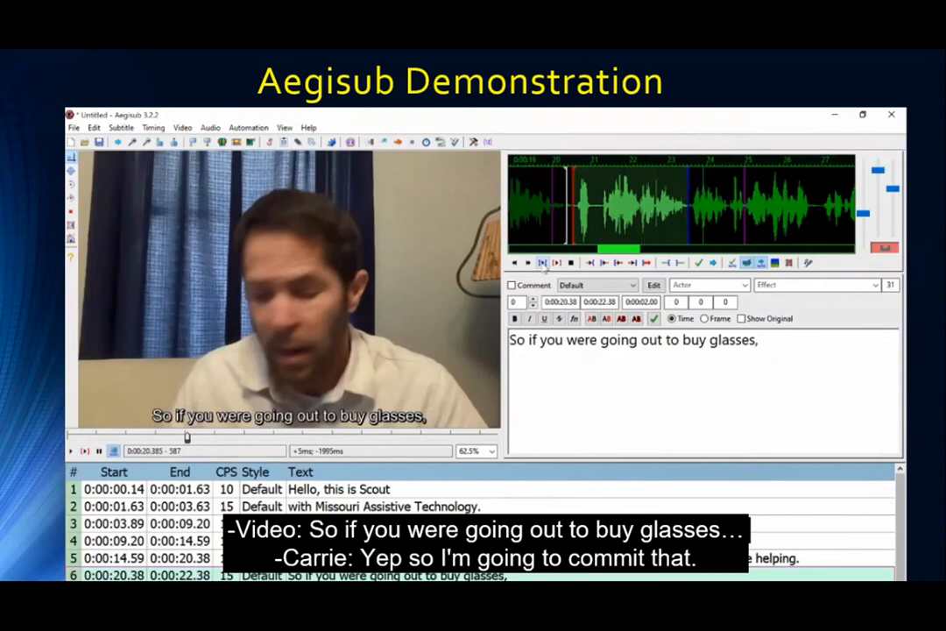
click(699, 263)
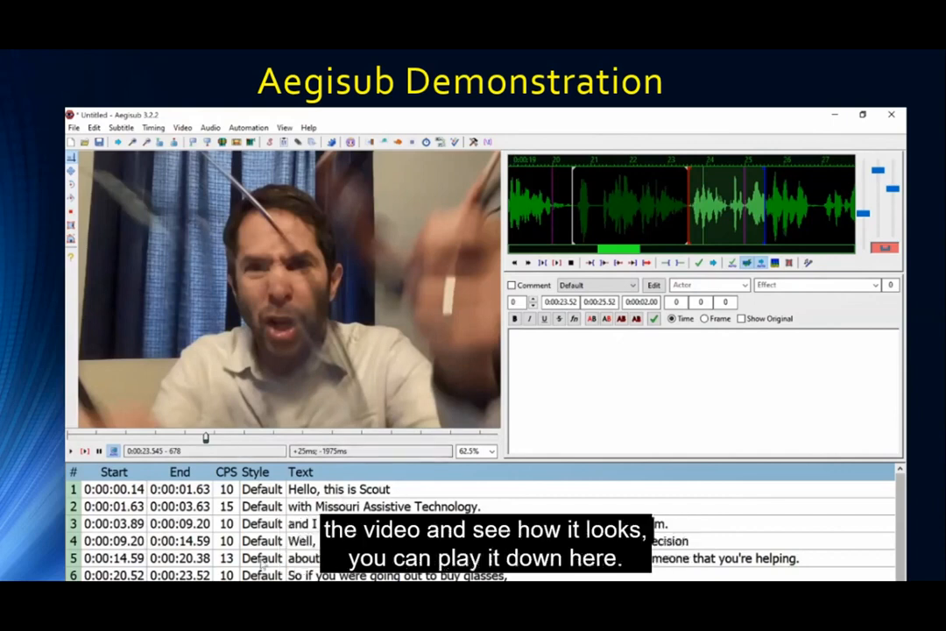
Play the video and jump between subtitle lines 1–4 to check their timing.
click(72, 452)
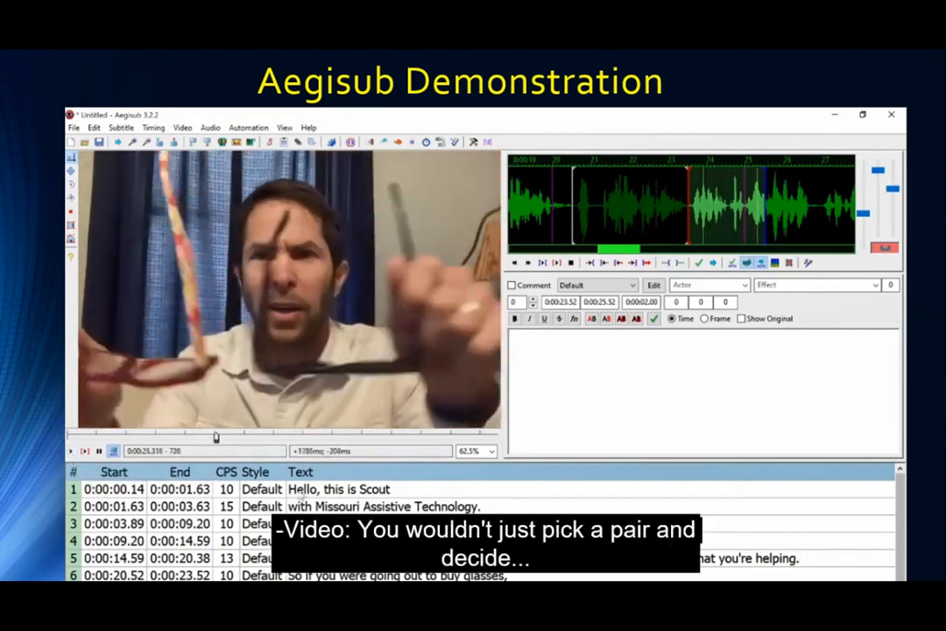
click(298, 489)
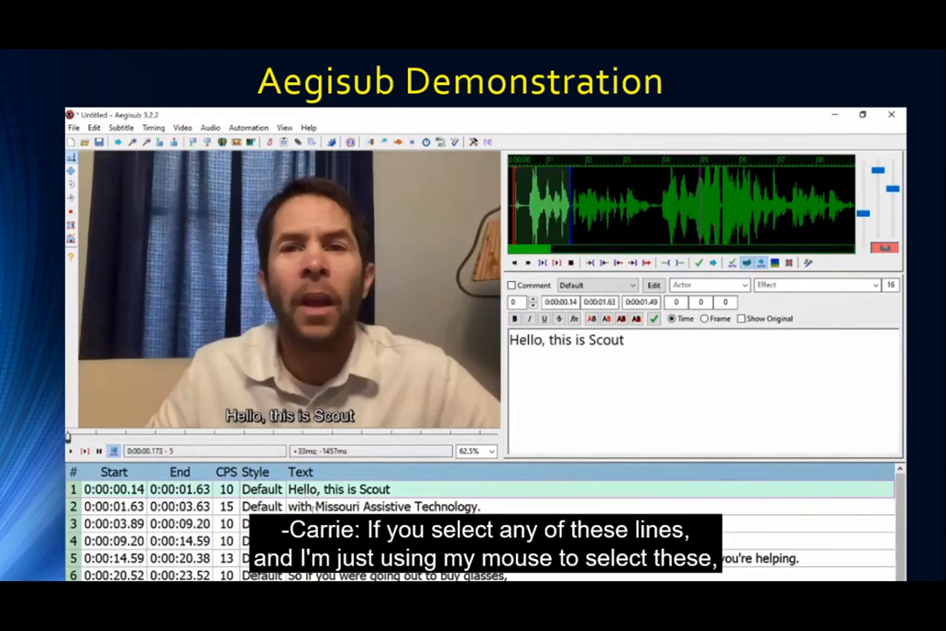
click(312, 507)
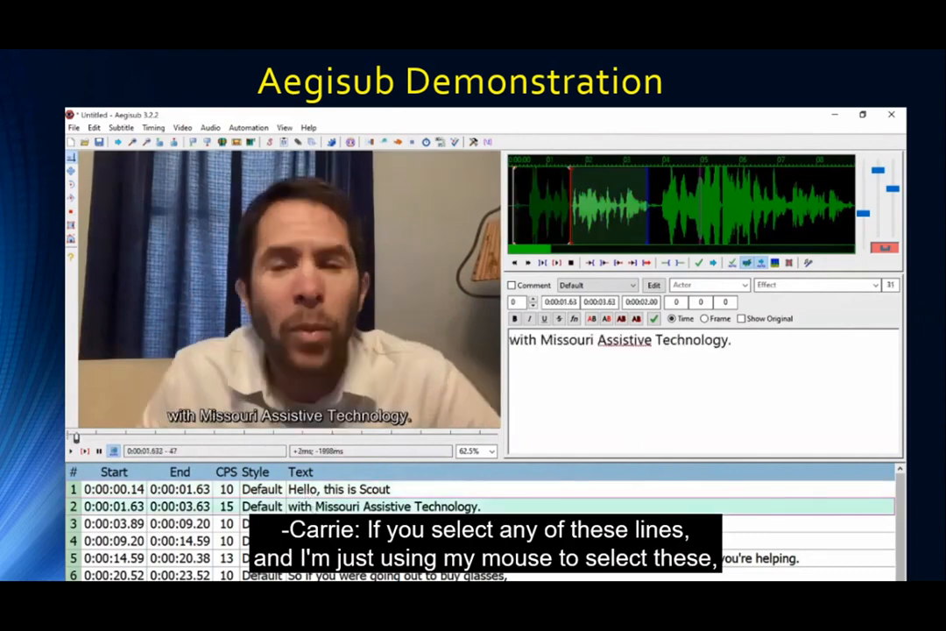
click(312, 523)
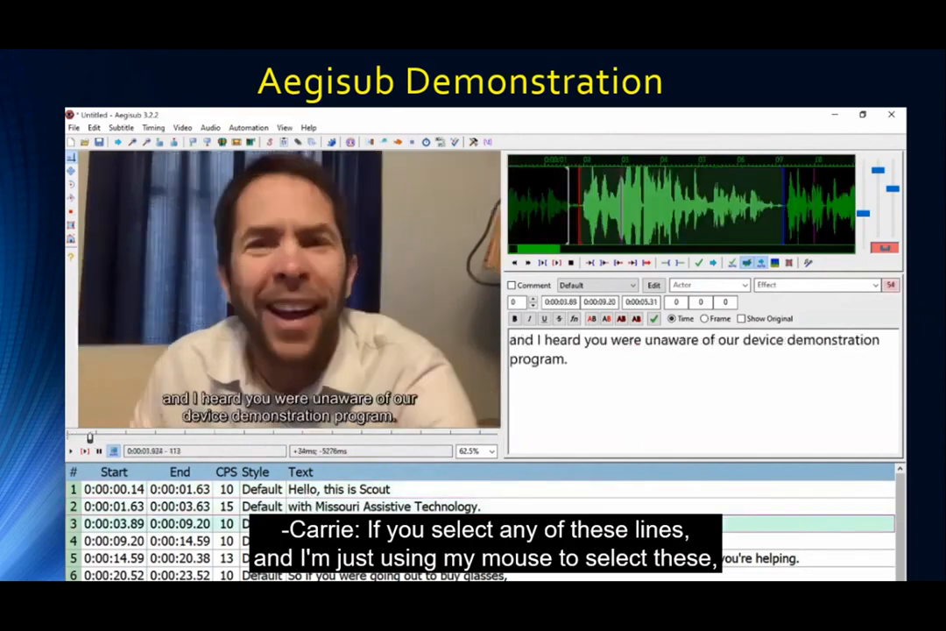
click(312, 541)
click(312, 523)
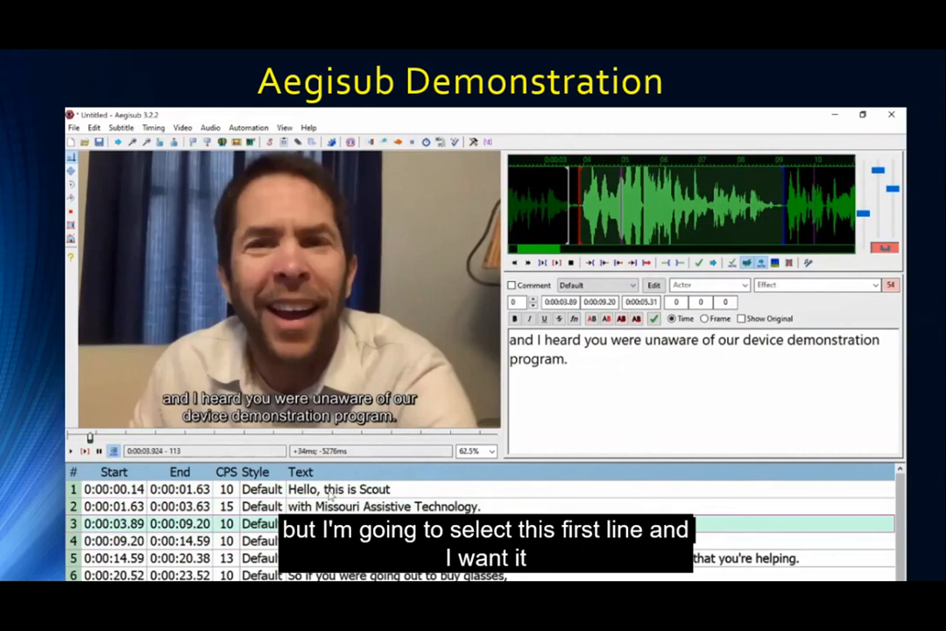
click(330, 491)
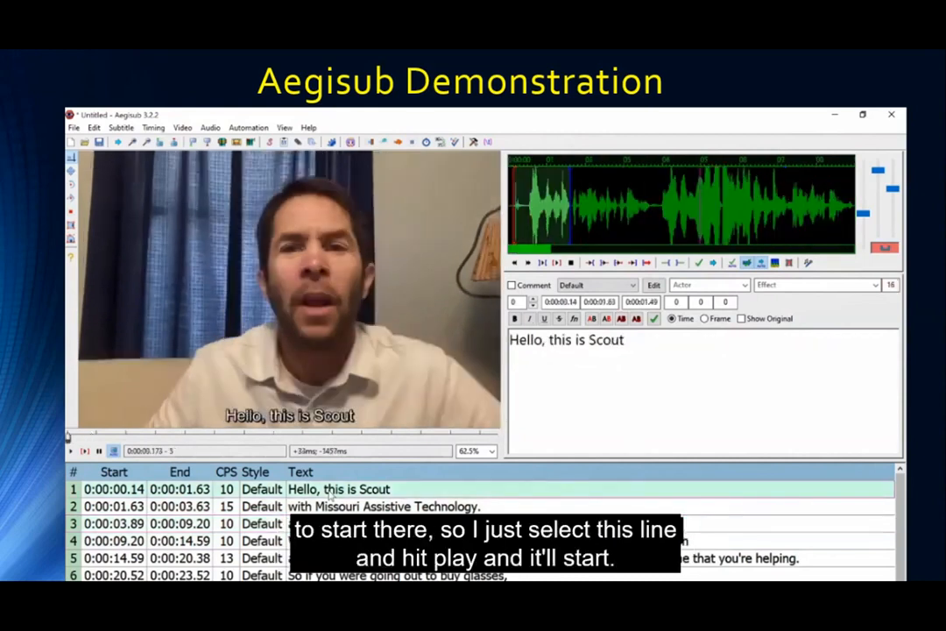
click(331, 507)
click(331, 493)
Replay from line 1, pause, and load line 3 into the edit box.
click(70, 452)
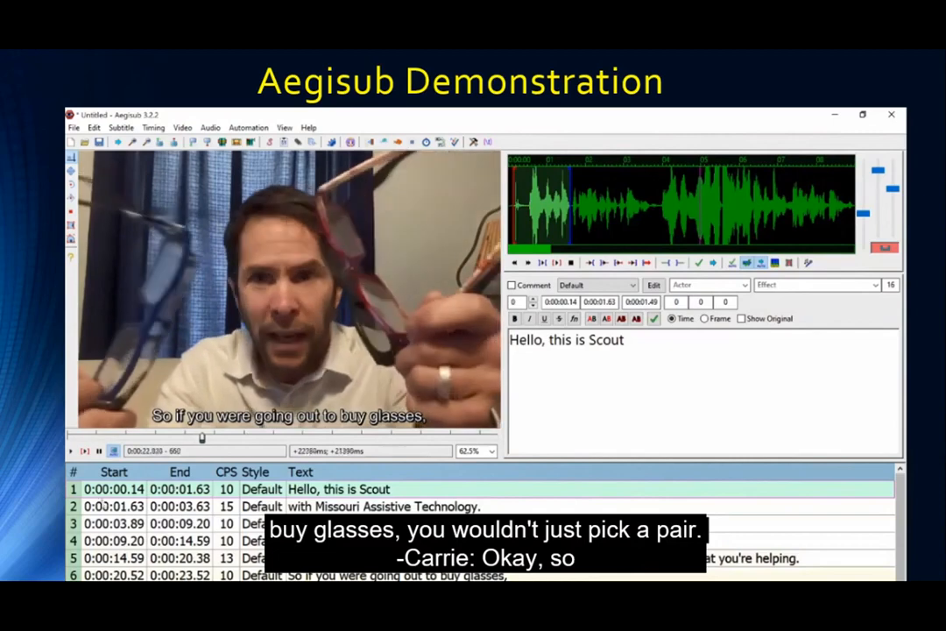
click(99, 451)
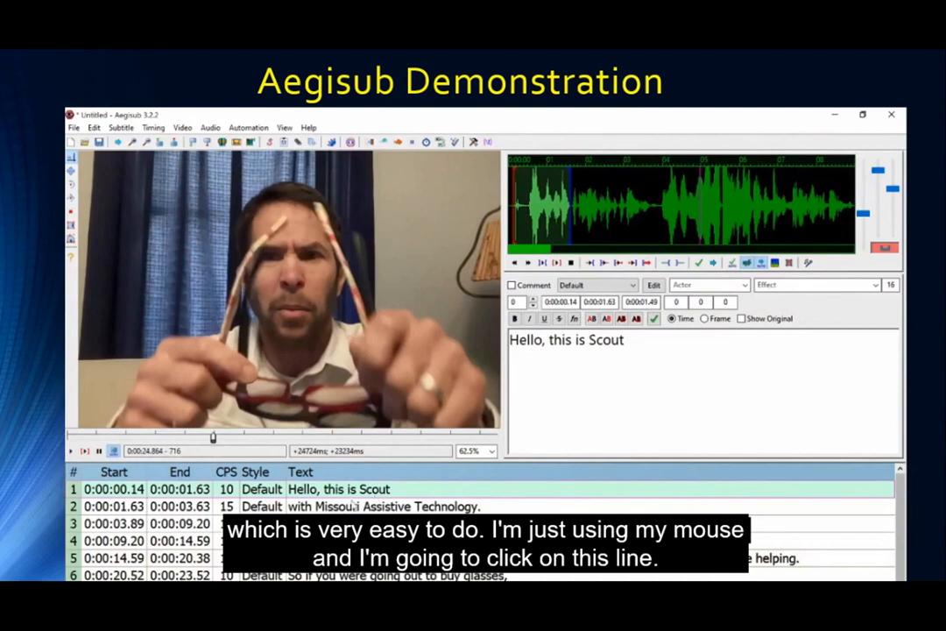
click(368, 523)
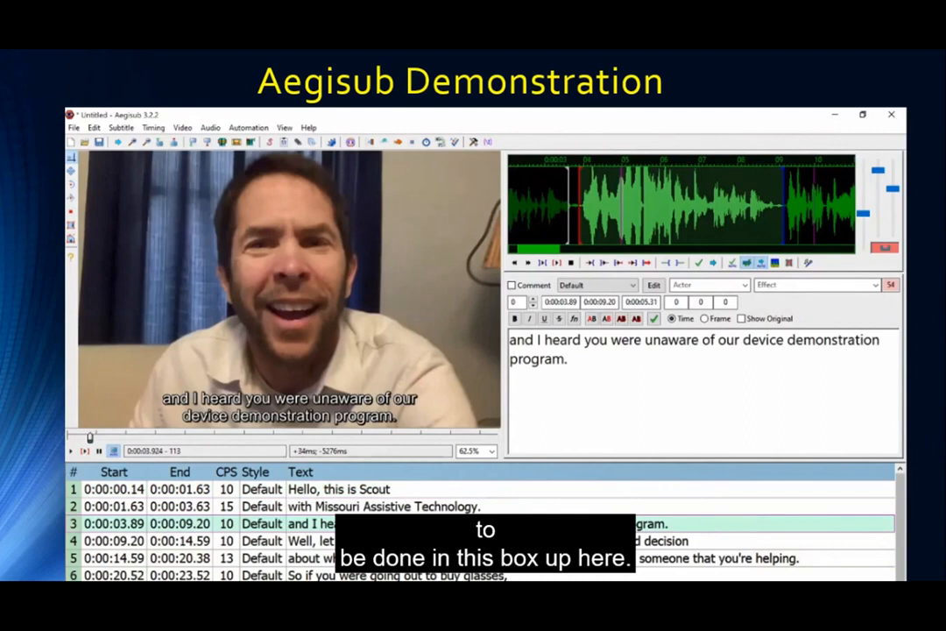
Replace line 3's opening 'a' with 'A', commit, and step through lines 4 and 5.
key(Delete)
text(A)
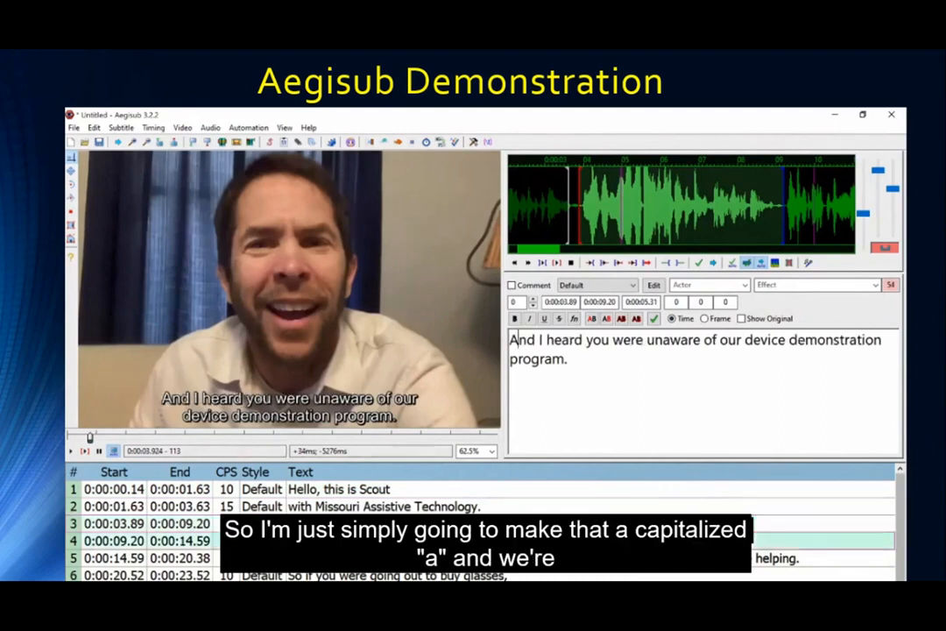
key(Return)
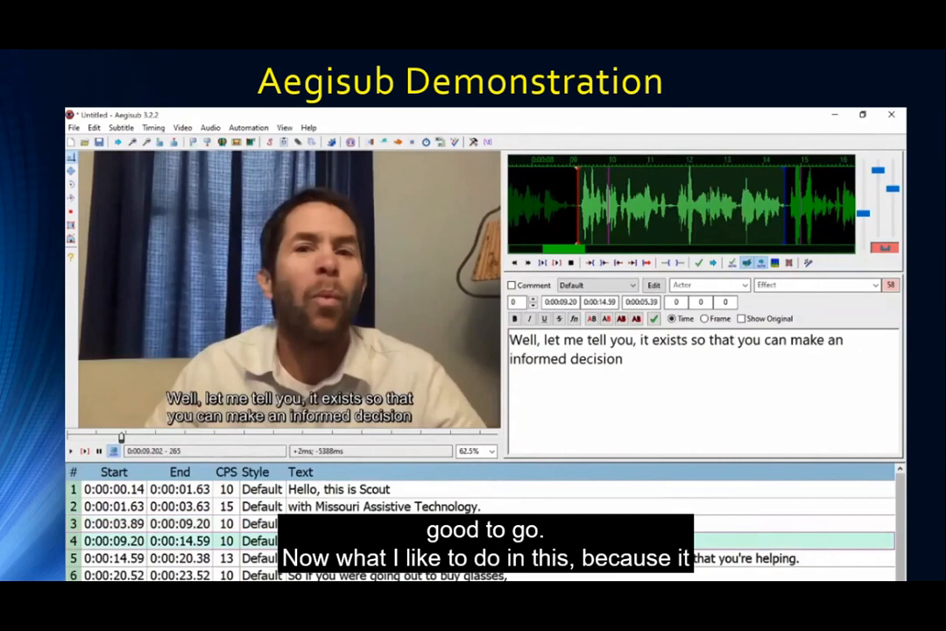
key(Return)
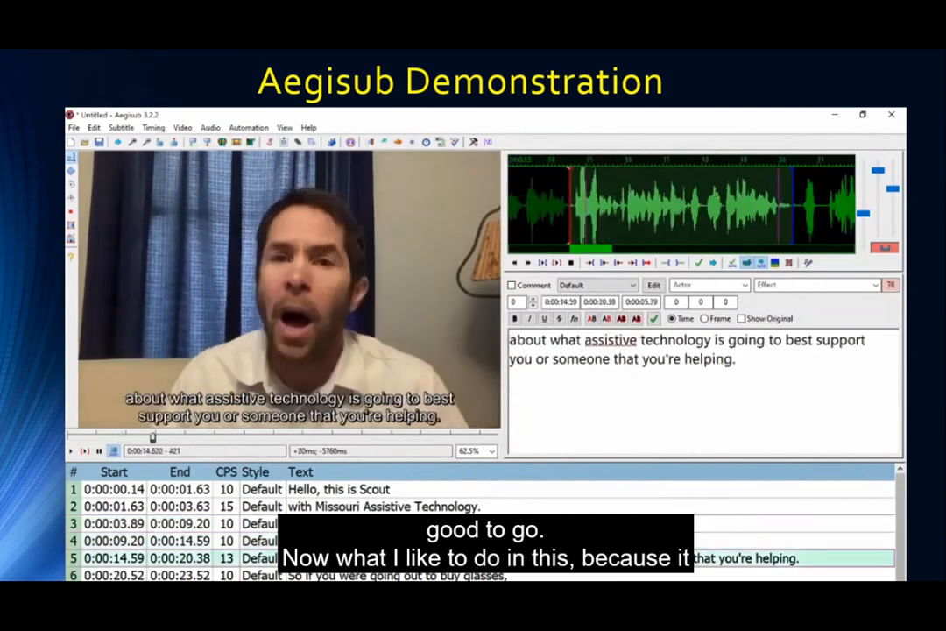
key(Return)
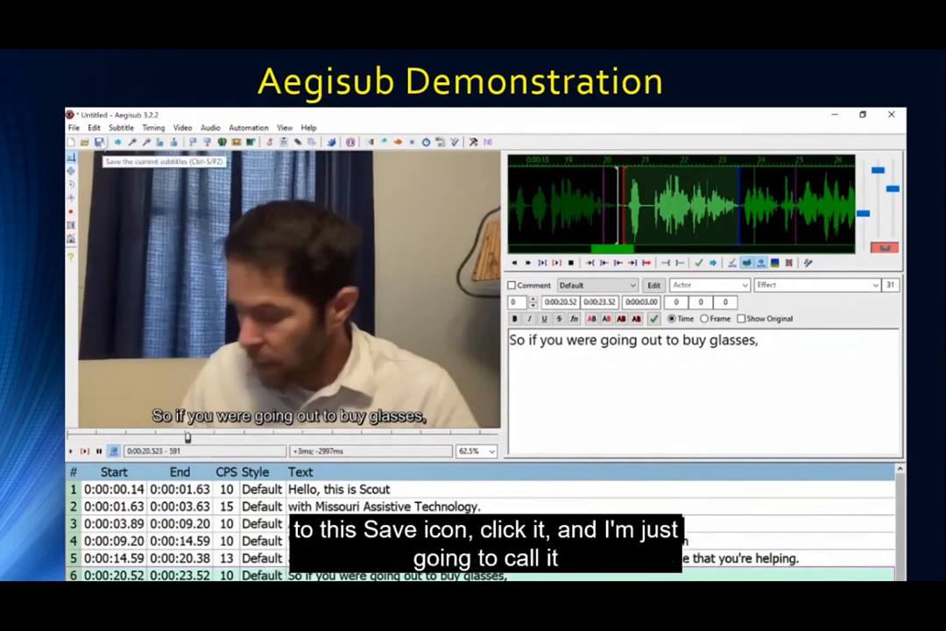
Save the subtitle track as Demonstration.ass in the MOAT folder.
click(99, 143)
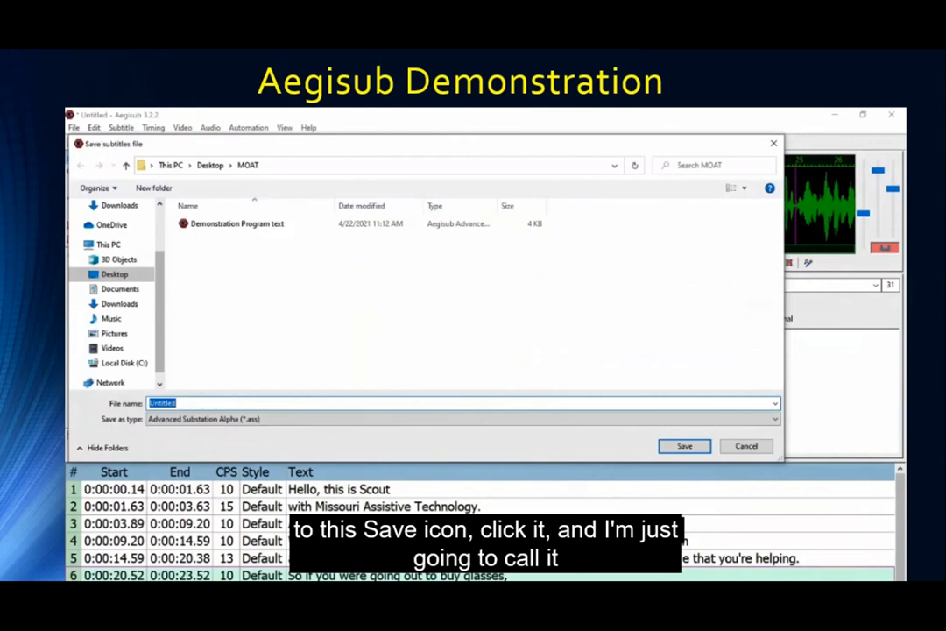
text(De)
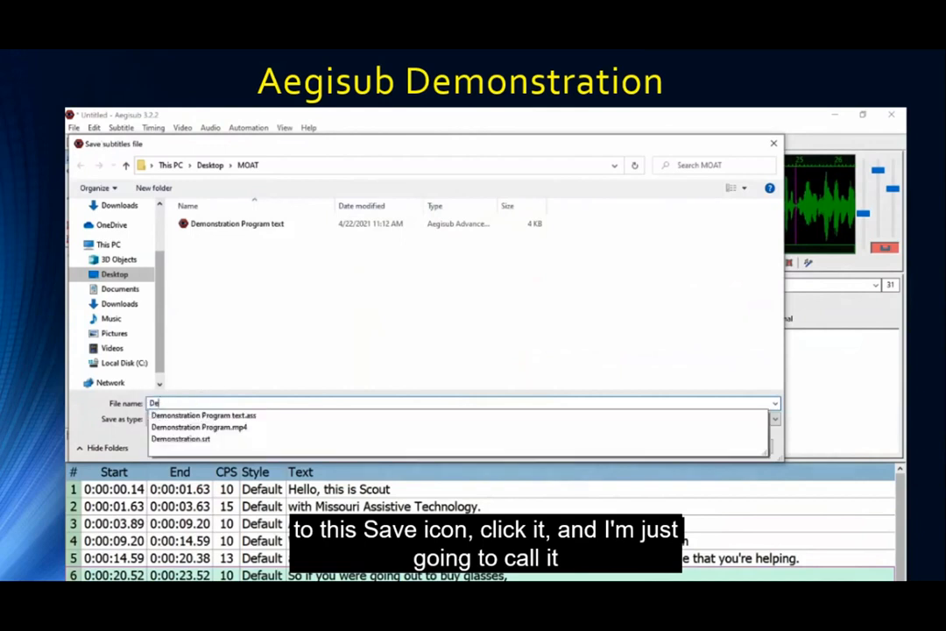
text(monstration)
key(Return)
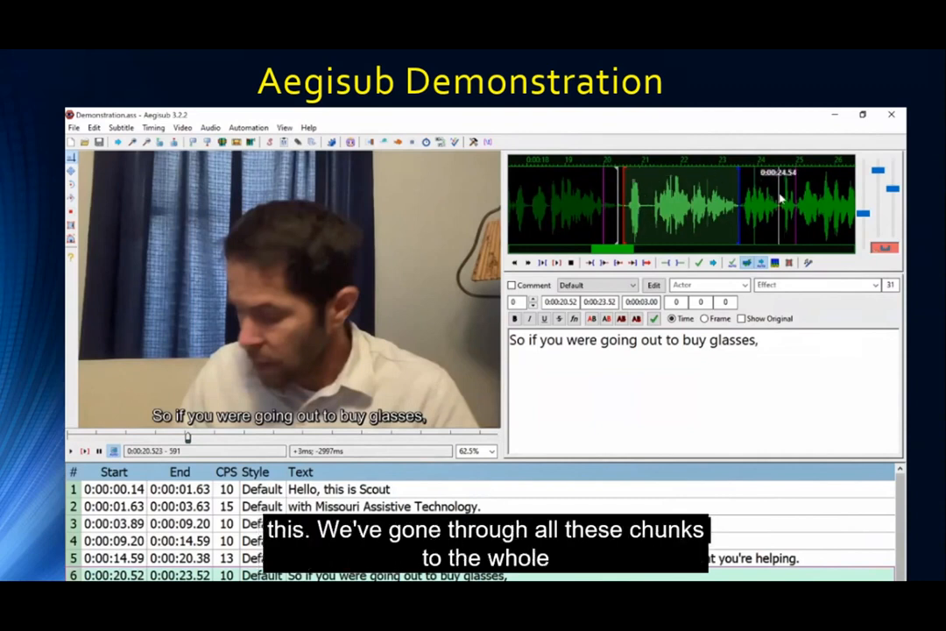
scroll(817, 200, down, 8)
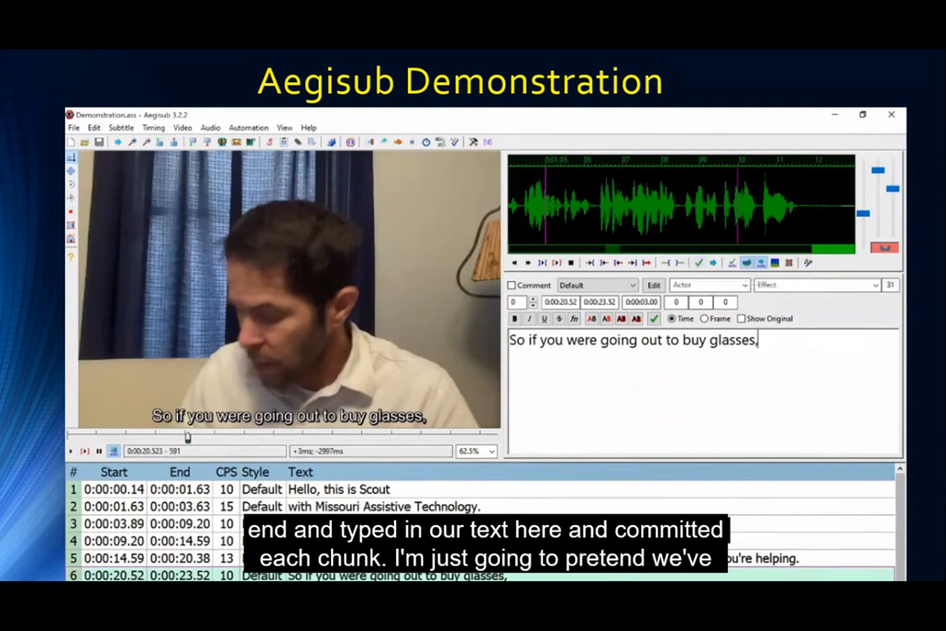
click(73, 128)
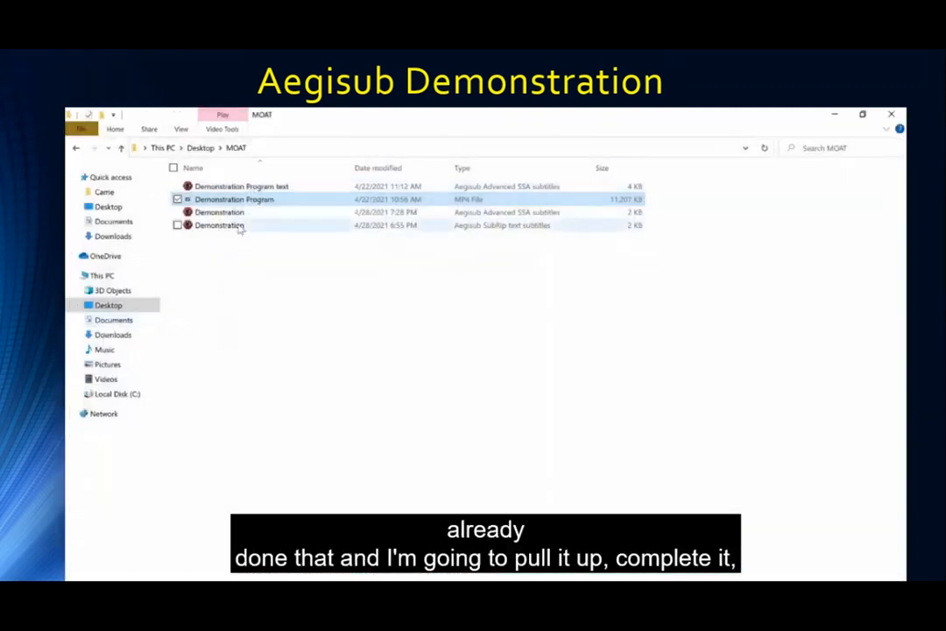
Open 'Demonstration Program text' from the MOAT folder with Aegisub.
right_click(222, 187)
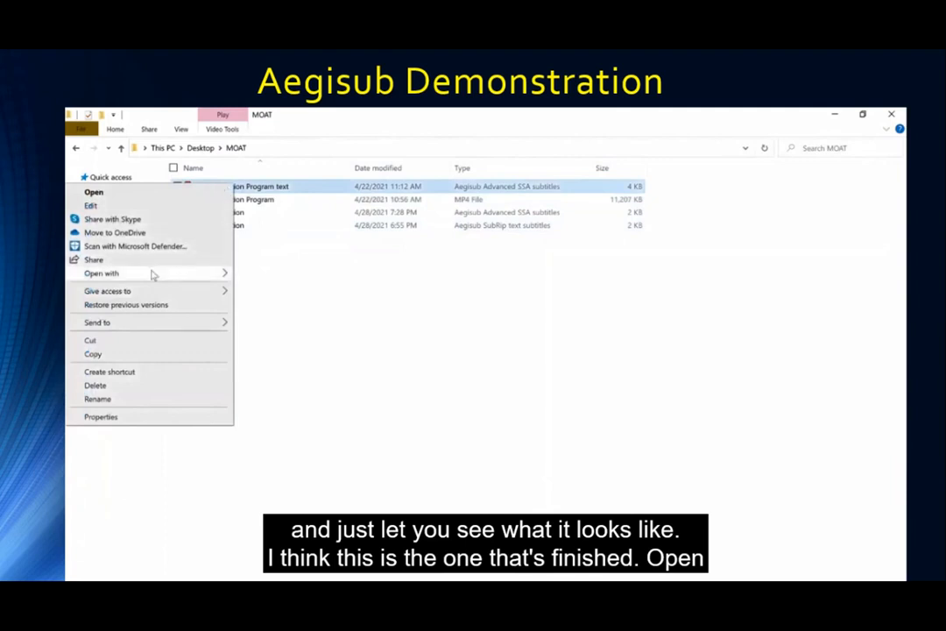
mouse_move(152, 274)
click(262, 273)
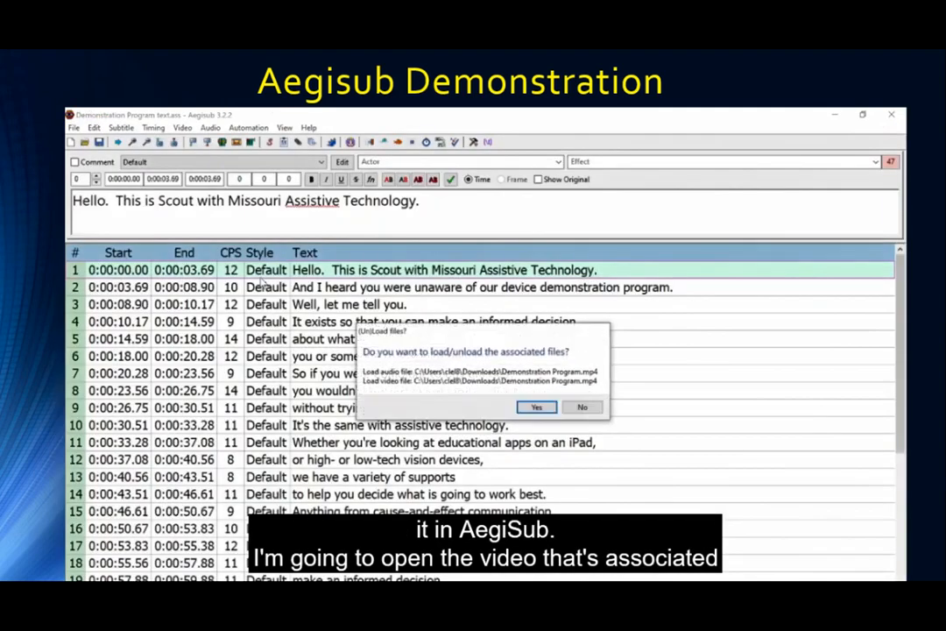
Decline associated files, load the MOAT\Demonstration Program video, zoom in, and start playback.
click(582, 407)
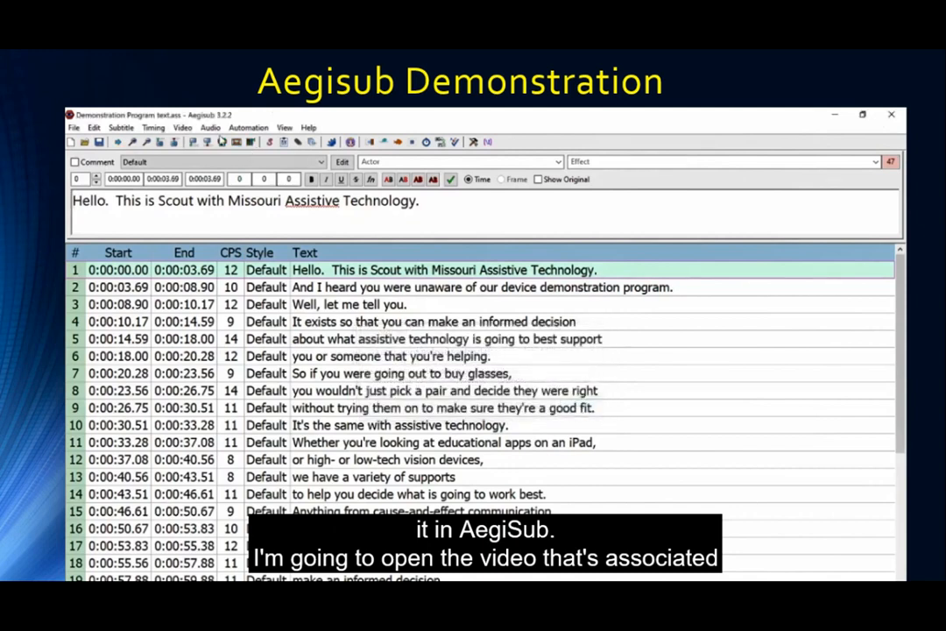
click(182, 128)
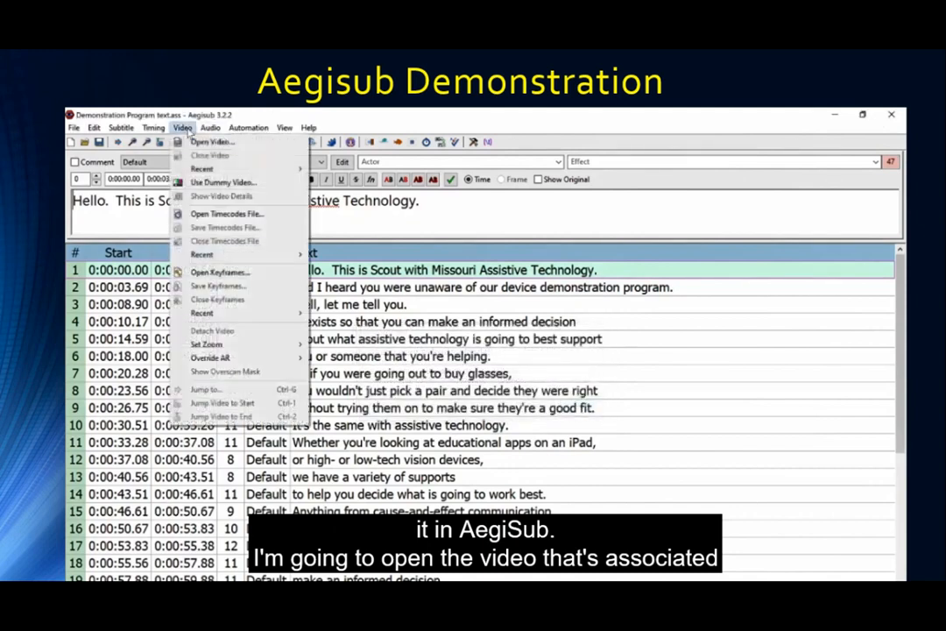
click(206, 141)
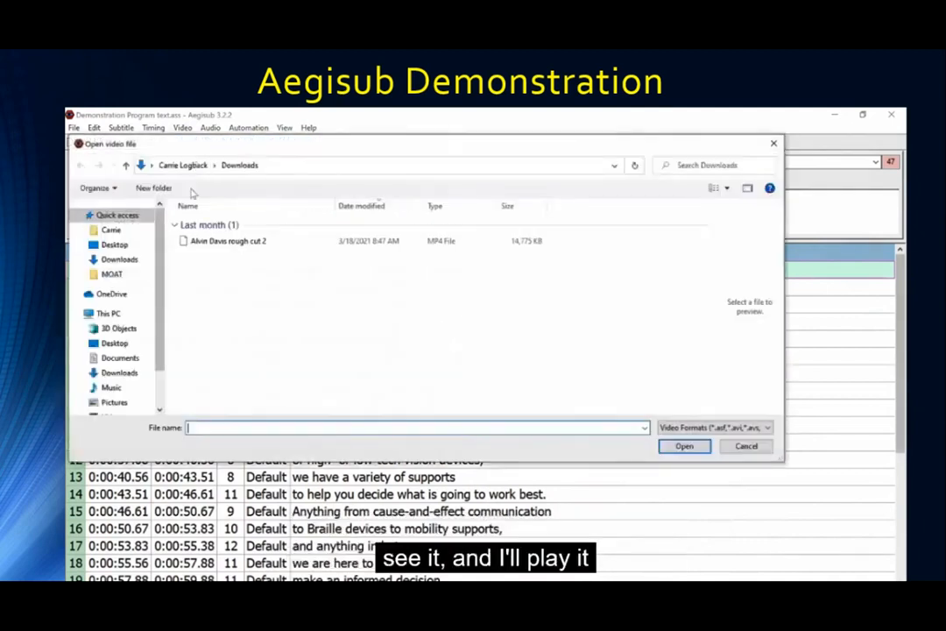
click(109, 274)
click(207, 241)
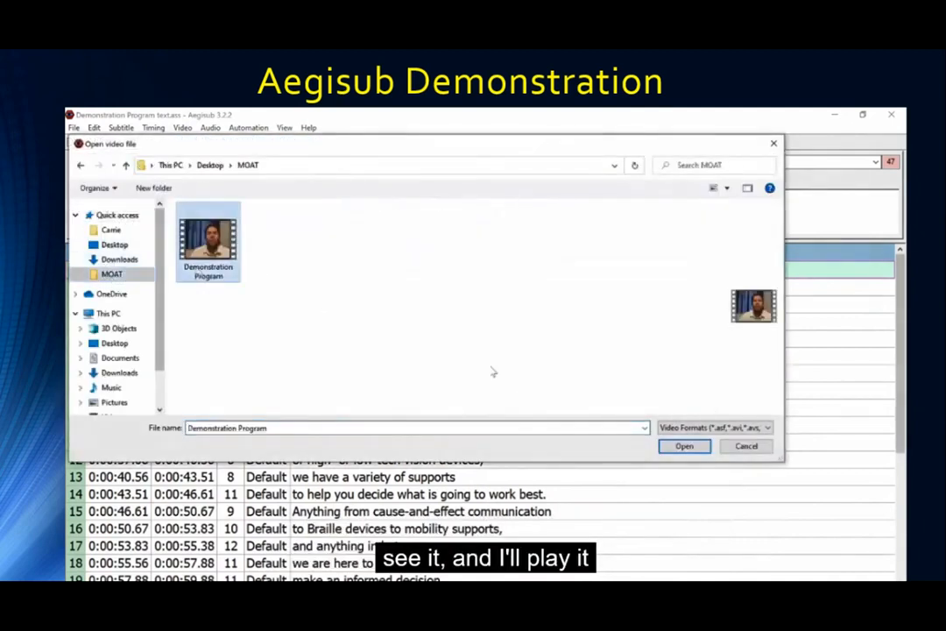
click(684, 446)
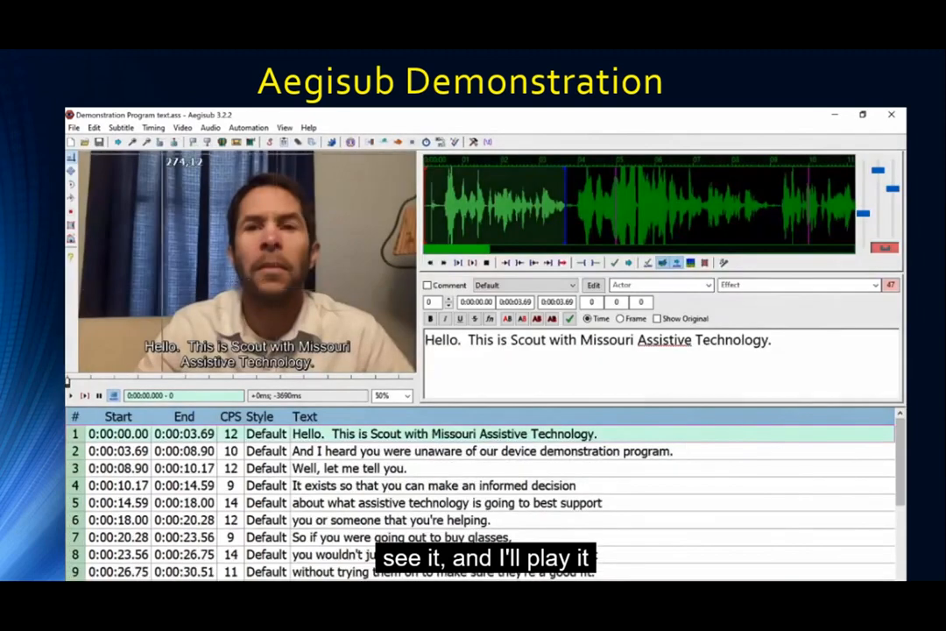
click(134, 143)
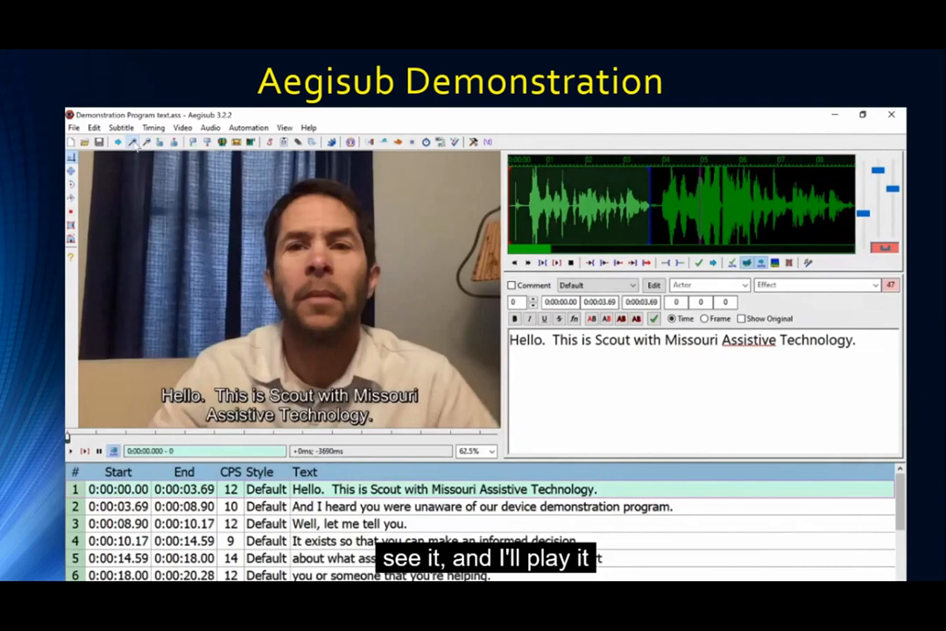
click(70, 450)
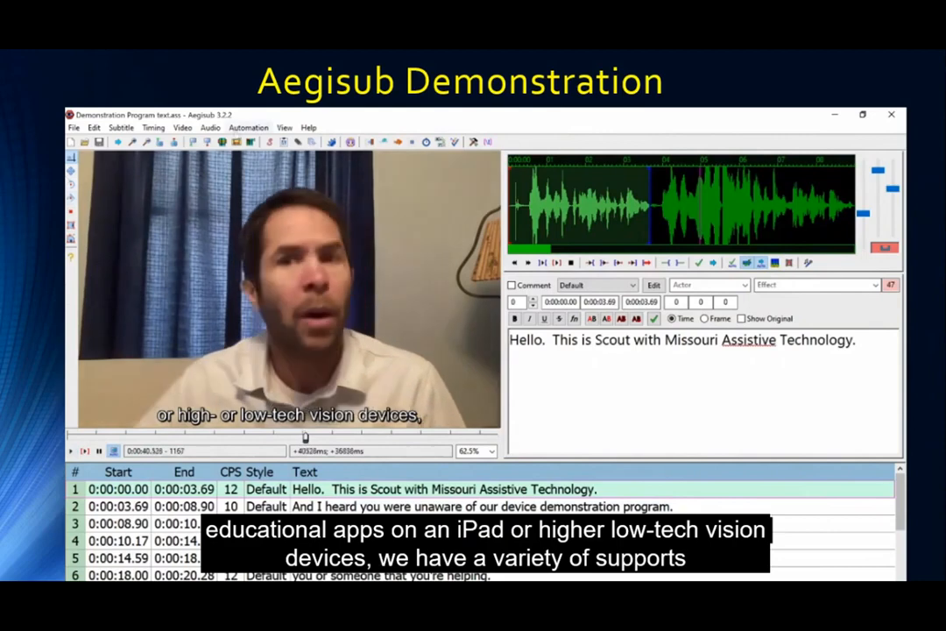
Zoom the video display in further while the subtitled video plays.
click(133, 142)
Zoom in twice more, then zoom out until the video is back at 62.5%.
click(133, 142)
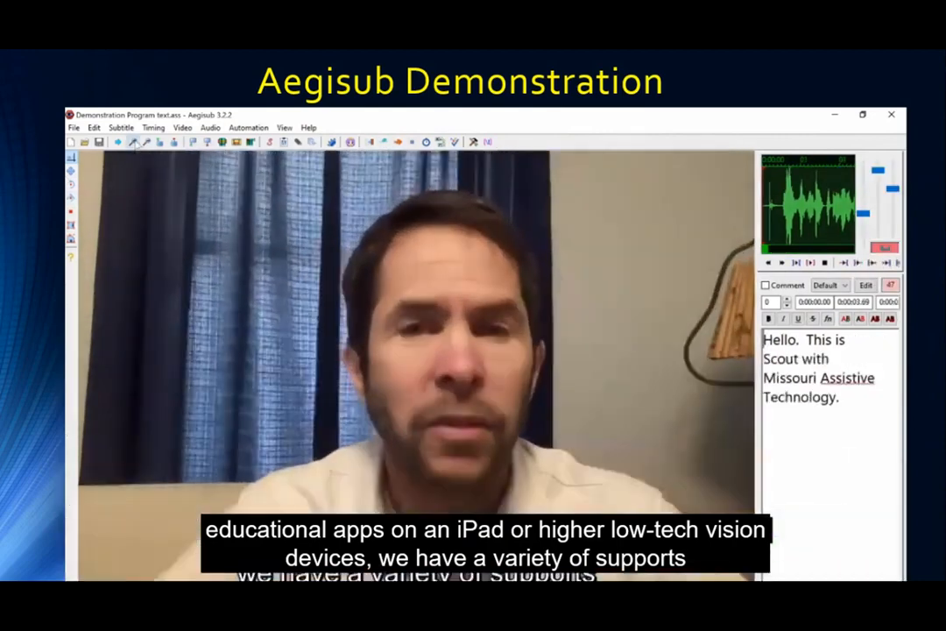
click(133, 142)
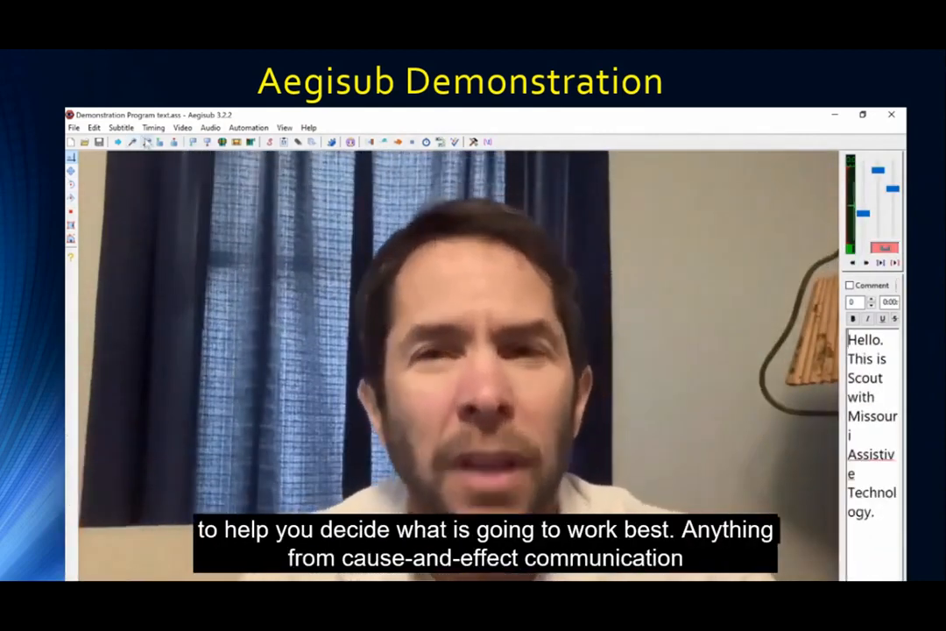
click(147, 142)
click(147, 142)
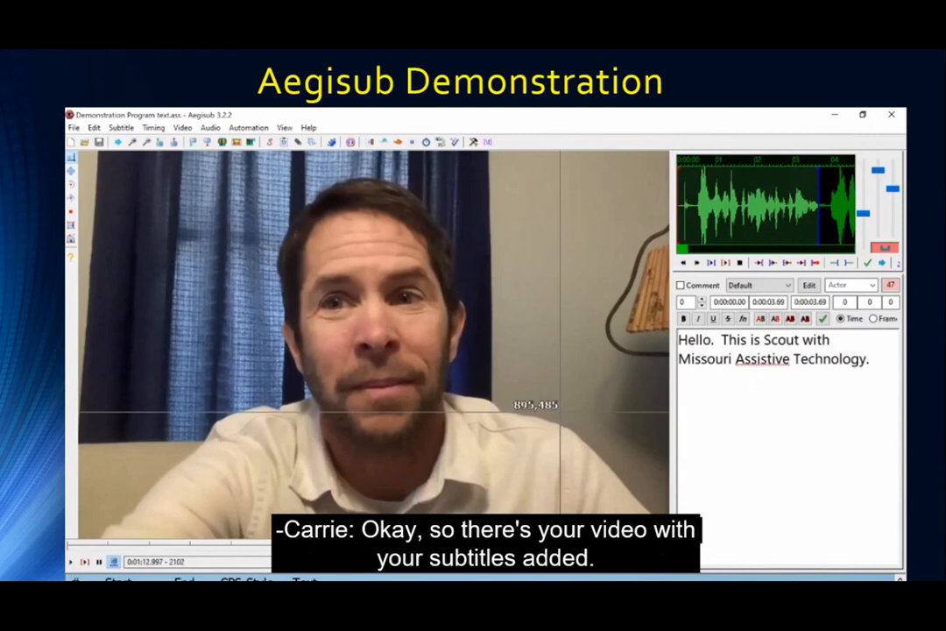
click(147, 142)
click(147, 142)
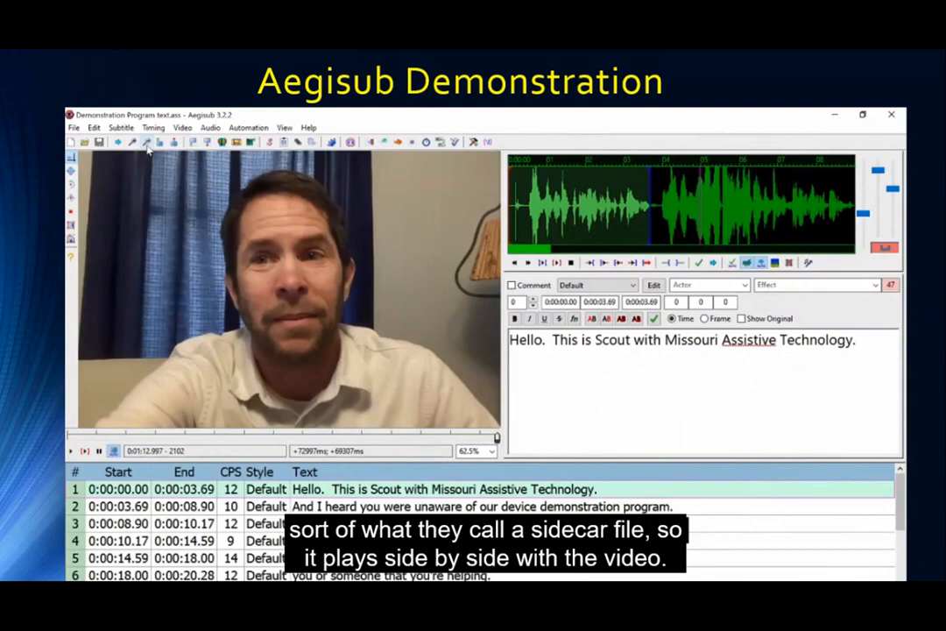
Export the captions as a SubRip (.srt) file named 'Demo Subrip' in MOAT, then exit Aegisub.
click(75, 128)
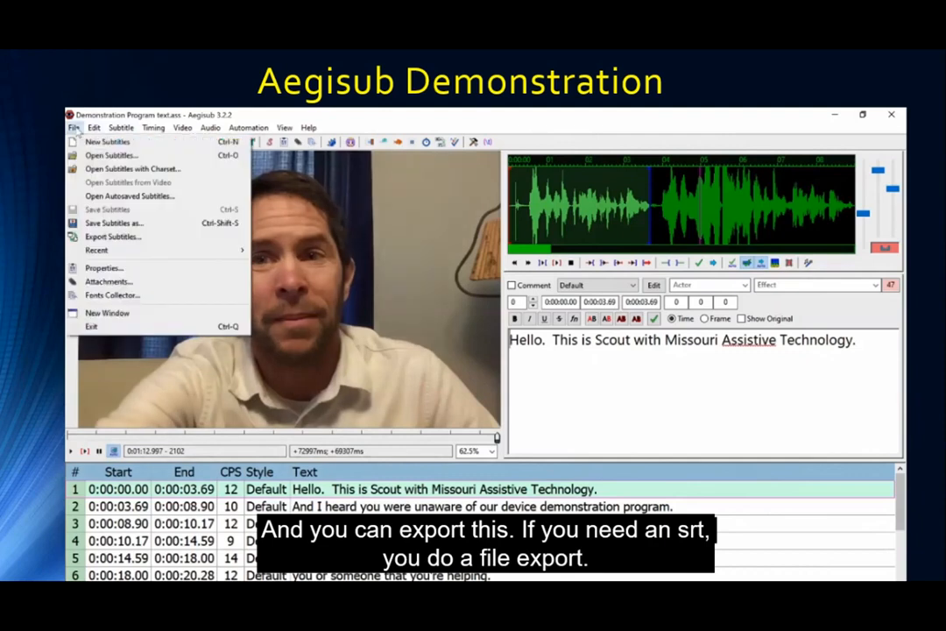
click(100, 239)
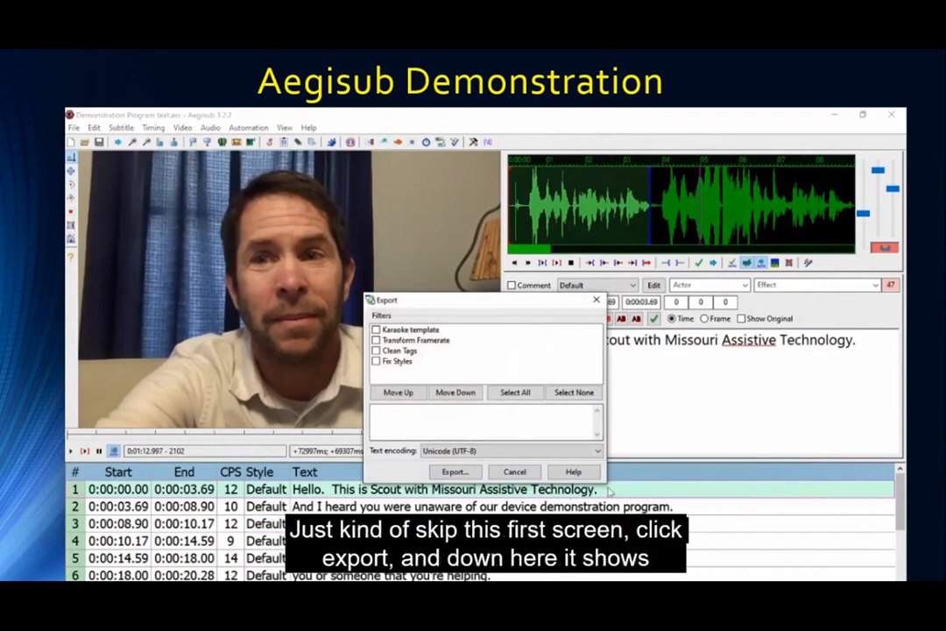
click(465, 473)
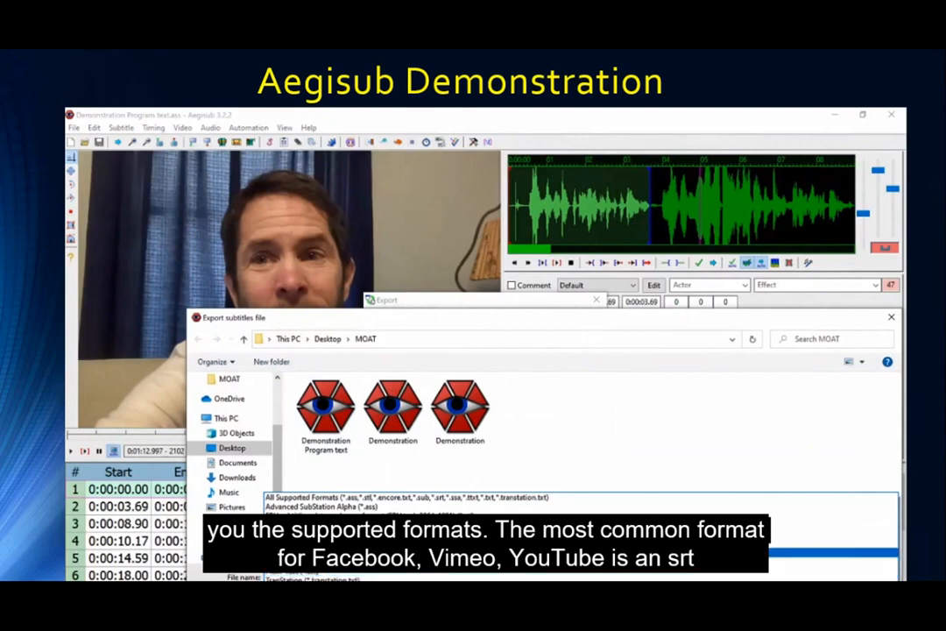
click(306, 543)
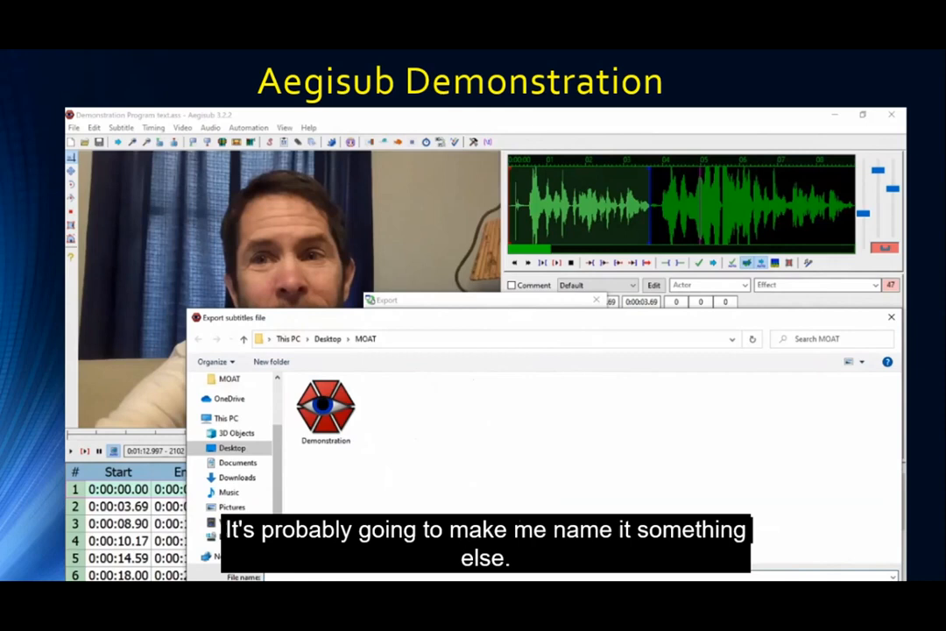
text(Demo Subrip)
key(Return)
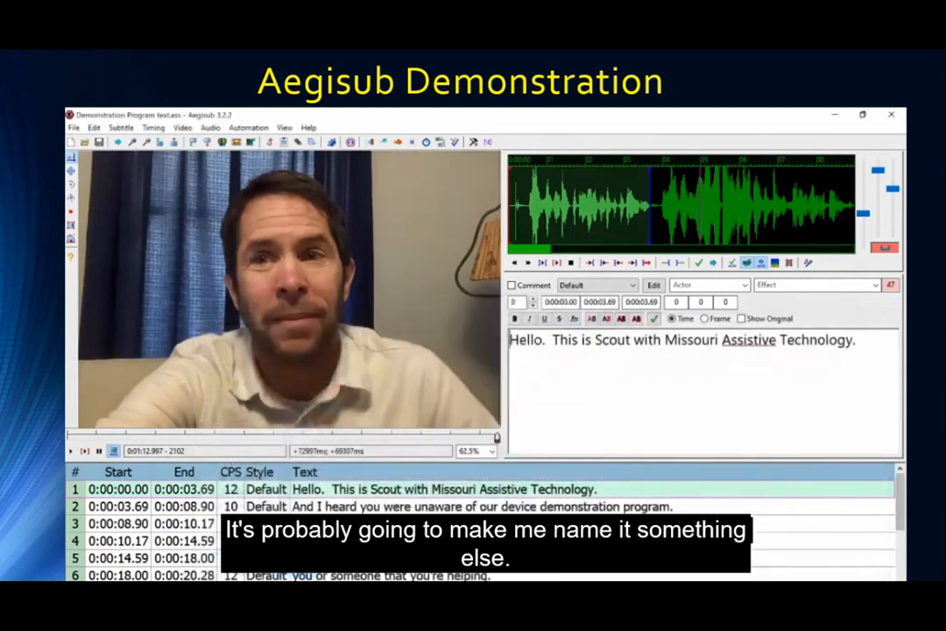
click(73, 128)
click(129, 328)
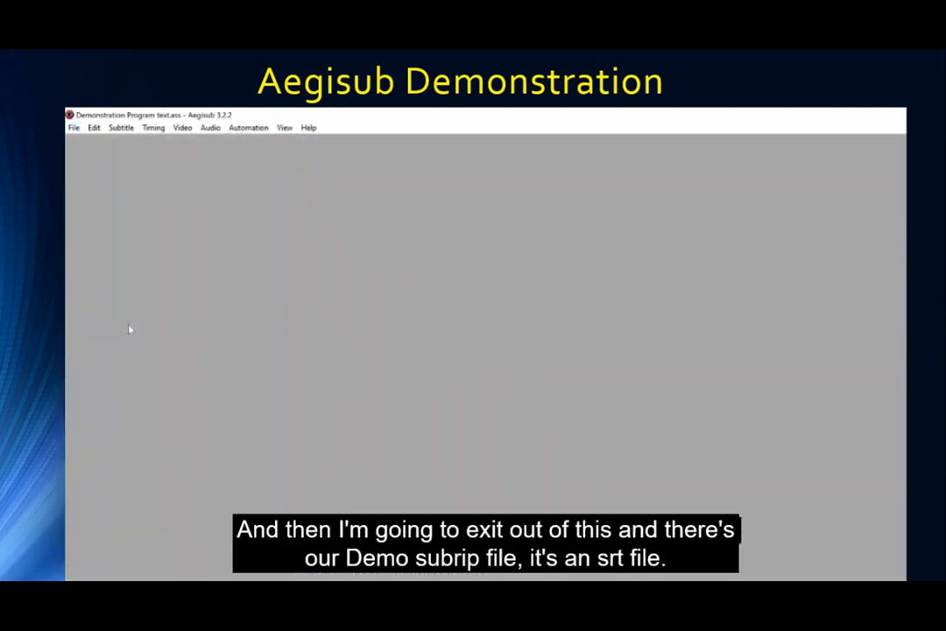
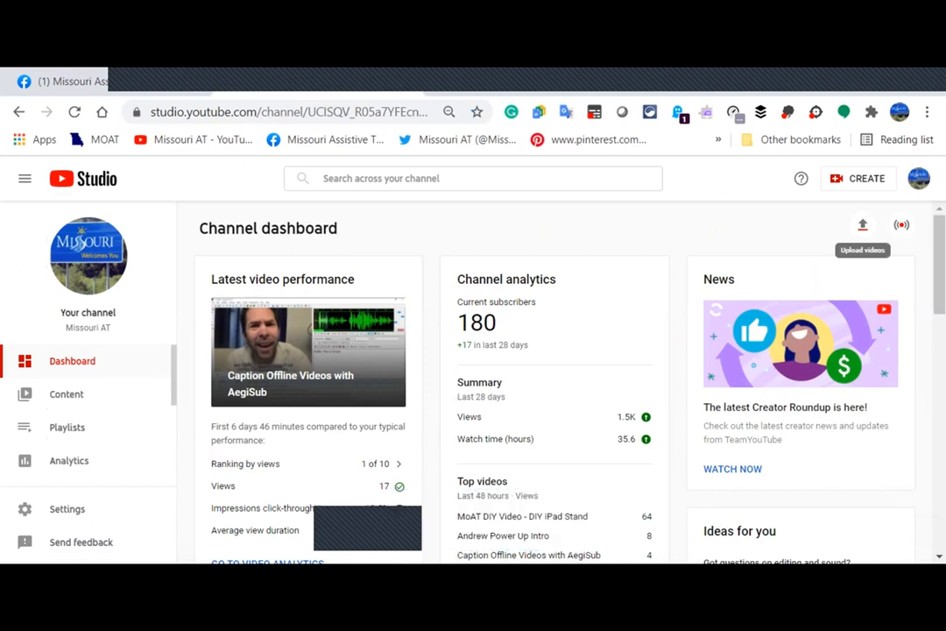
Start uploading Reuse Program.mp4 as a new video to the channel.
click(862, 225)
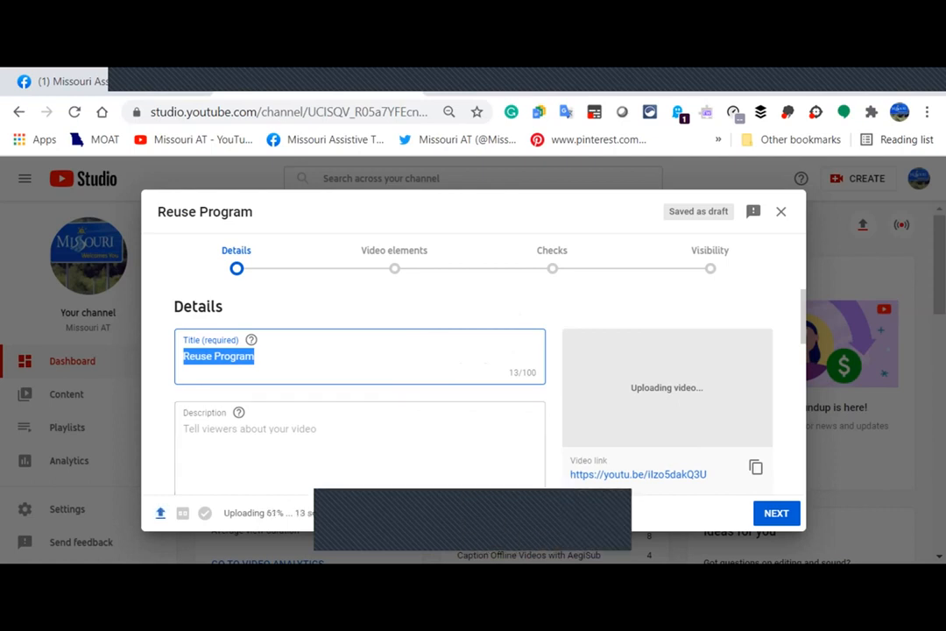
Scroll down the Details form to Audience and mark the video 'No, it's not made for kids'.
scroll(474, 385, down, 1)
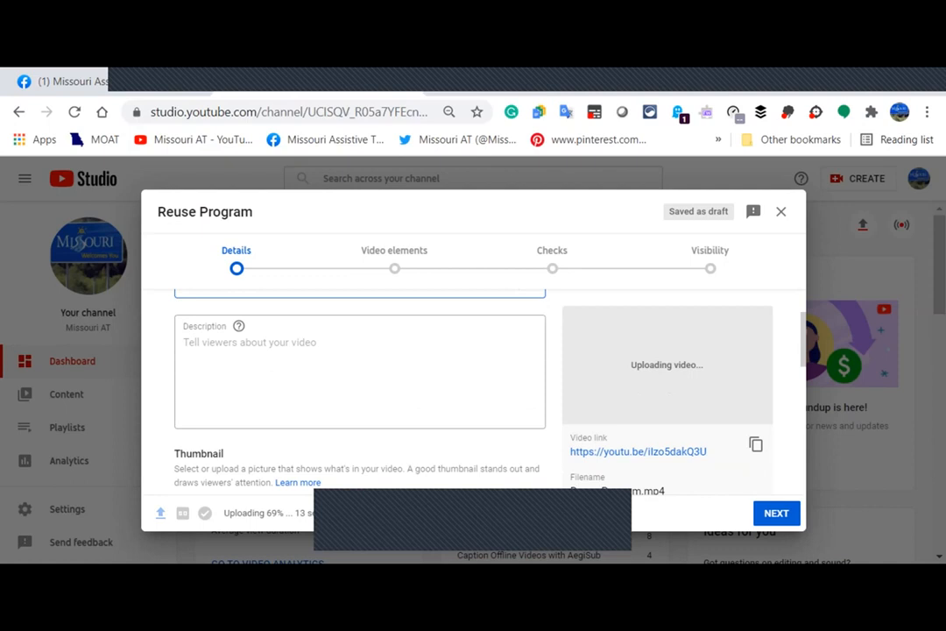
scroll(359, 385, down, 2)
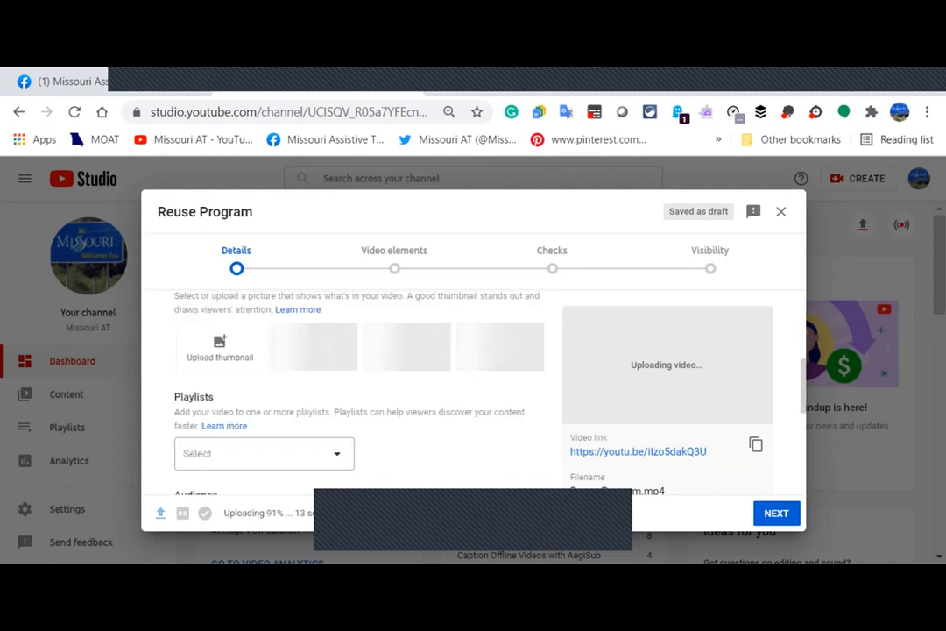
scroll(359, 385, down, 2)
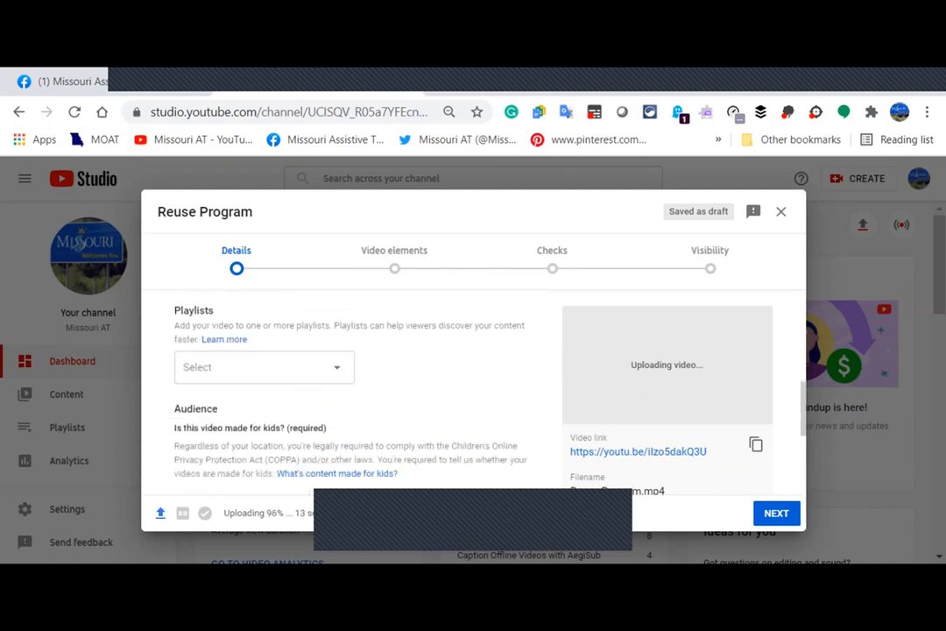
scroll(359, 385, down, 2)
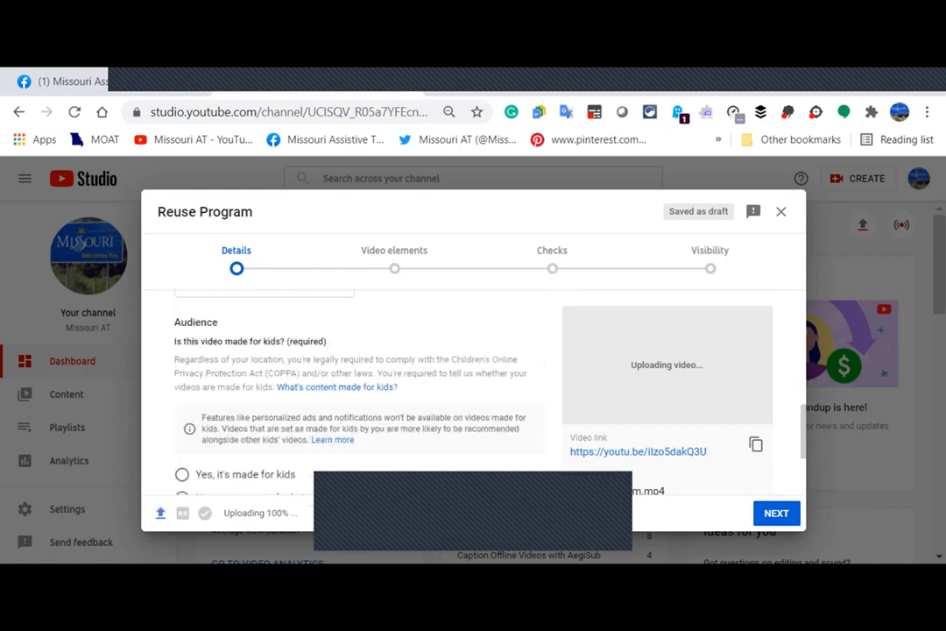
scroll(359, 386, down, 2)
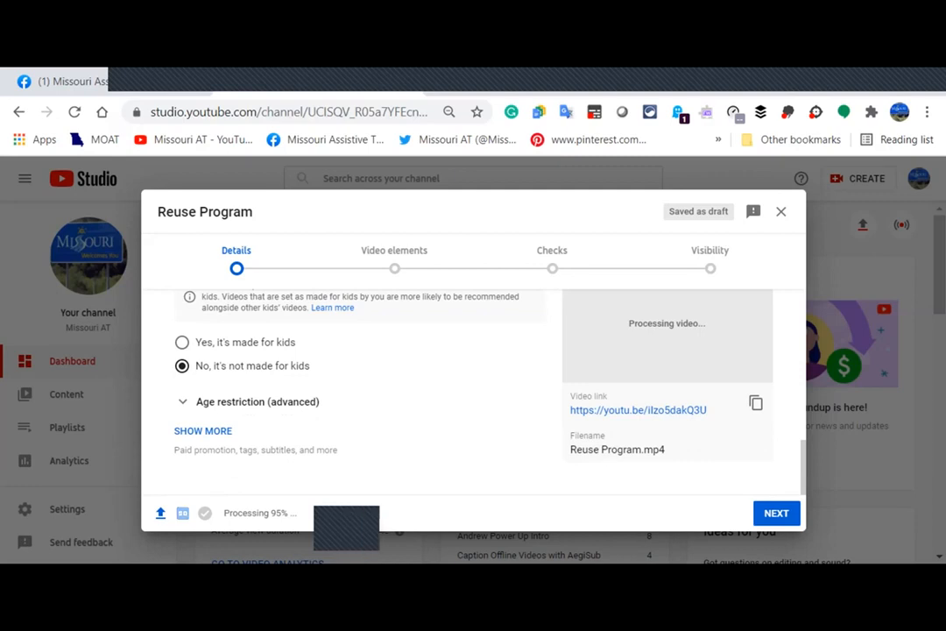
Show more details, review Paid promotion, Tags and Language, then proceed to Video elements.
click(202, 430)
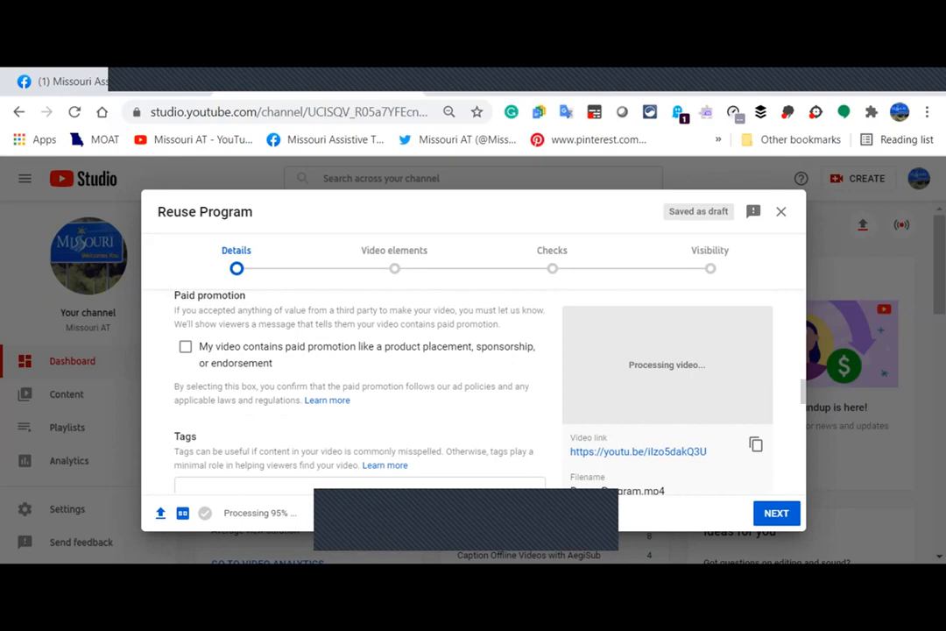
scroll(359, 386, down, 2)
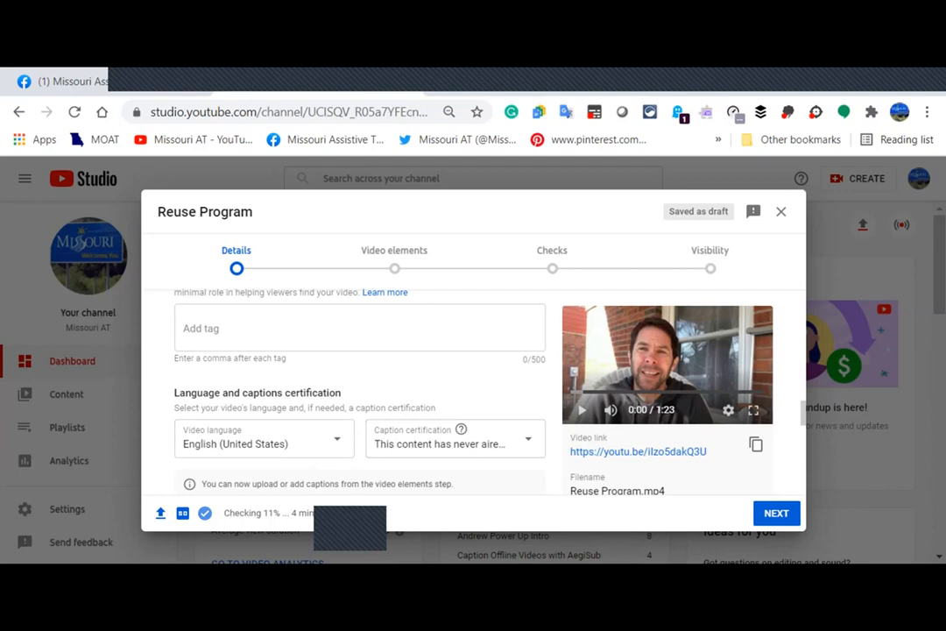
click(394, 258)
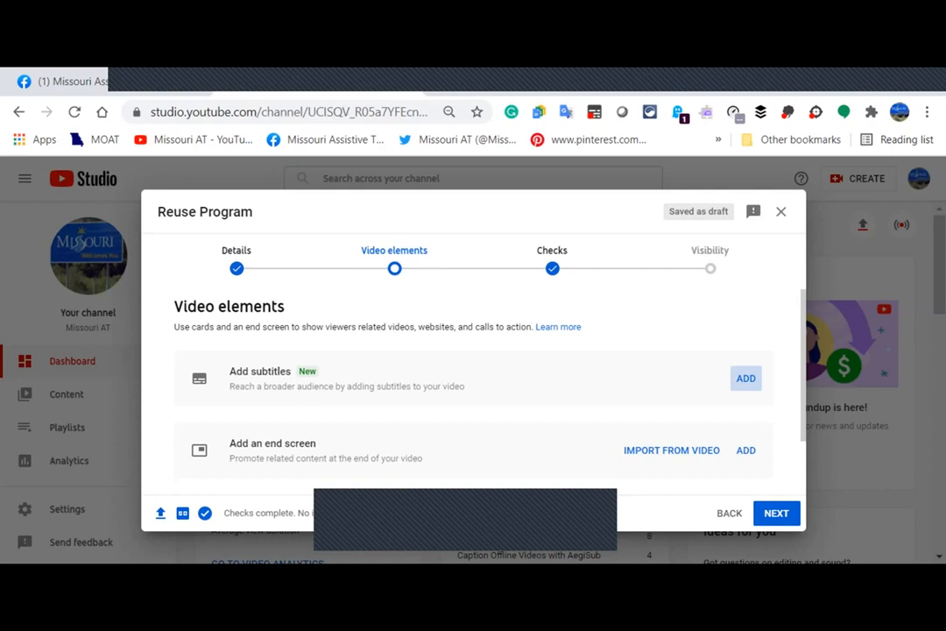
Add English (United States) subtitles from the Video elements step.
click(746, 378)
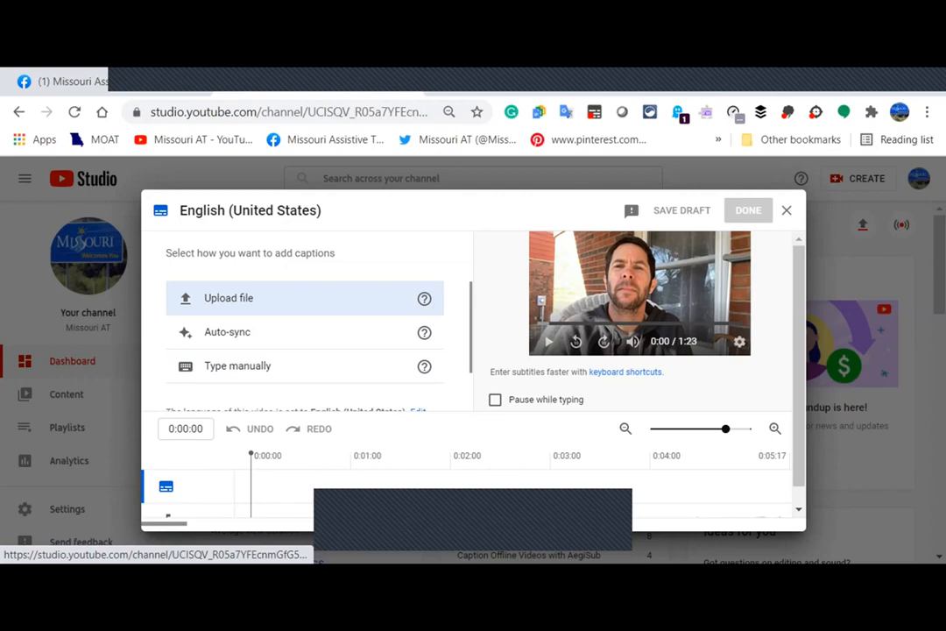
Choose to upload an existing subtitle file for the English captions.
click(263, 298)
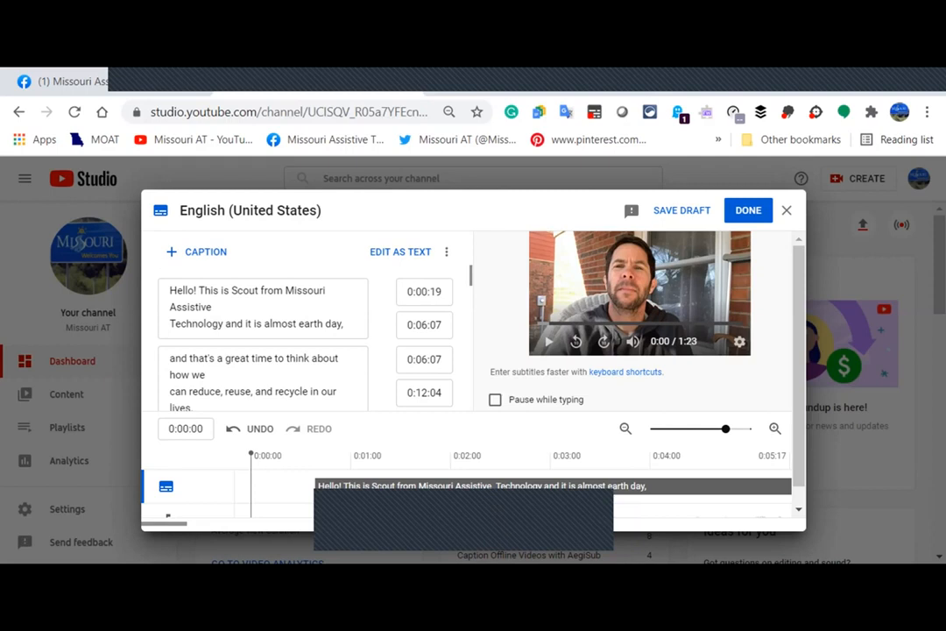
Enable 'Pause while typing' and look over the caption editing keyboard shortcuts.
click(495, 399)
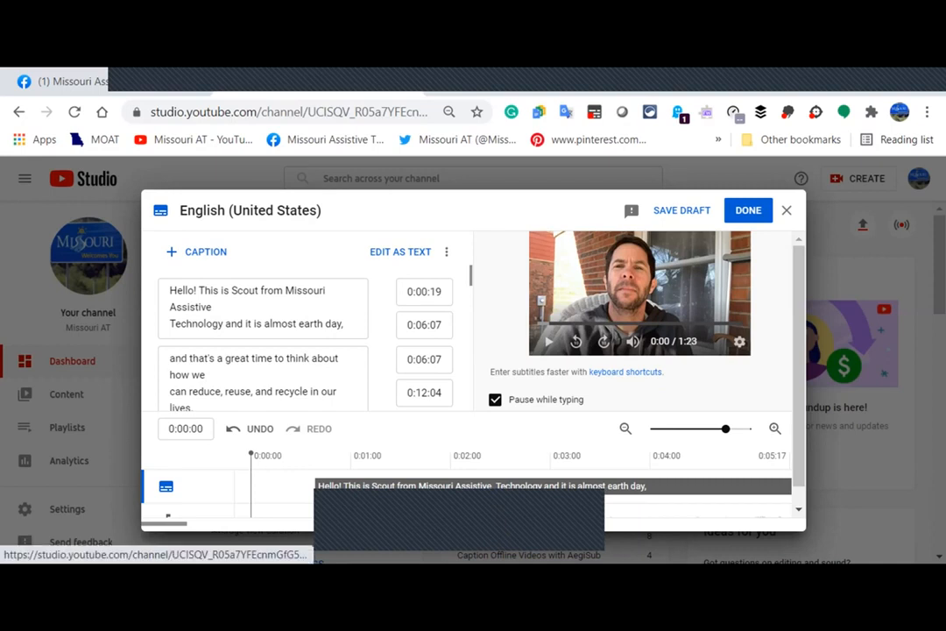
click(625, 372)
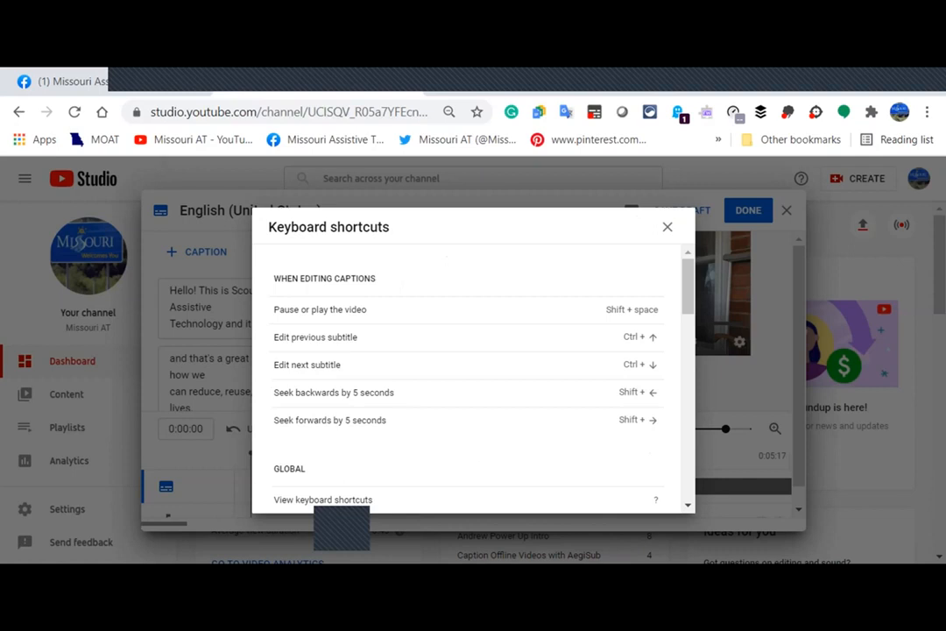
key(Escape)
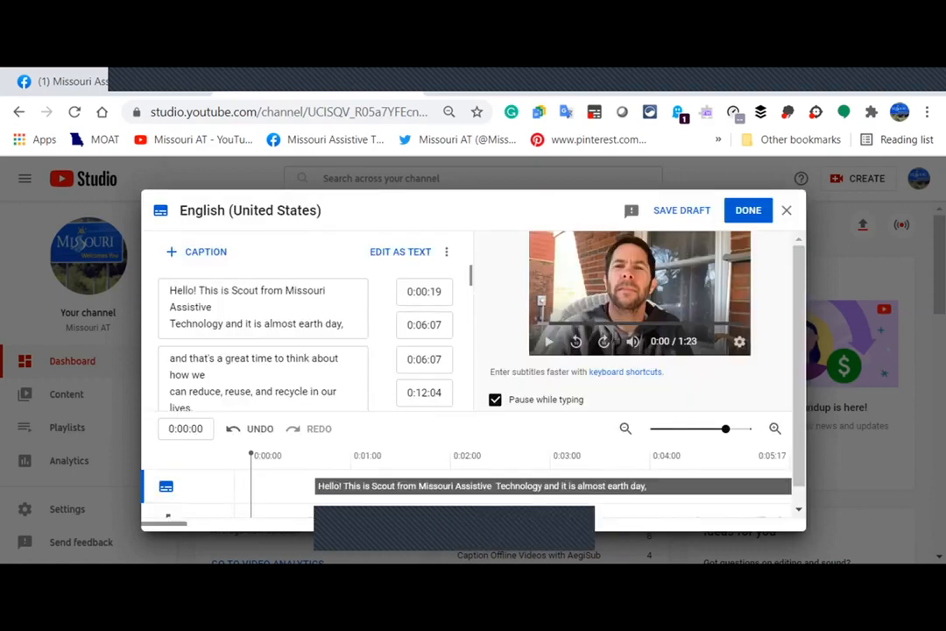
scroll(289, 420, down, 1)
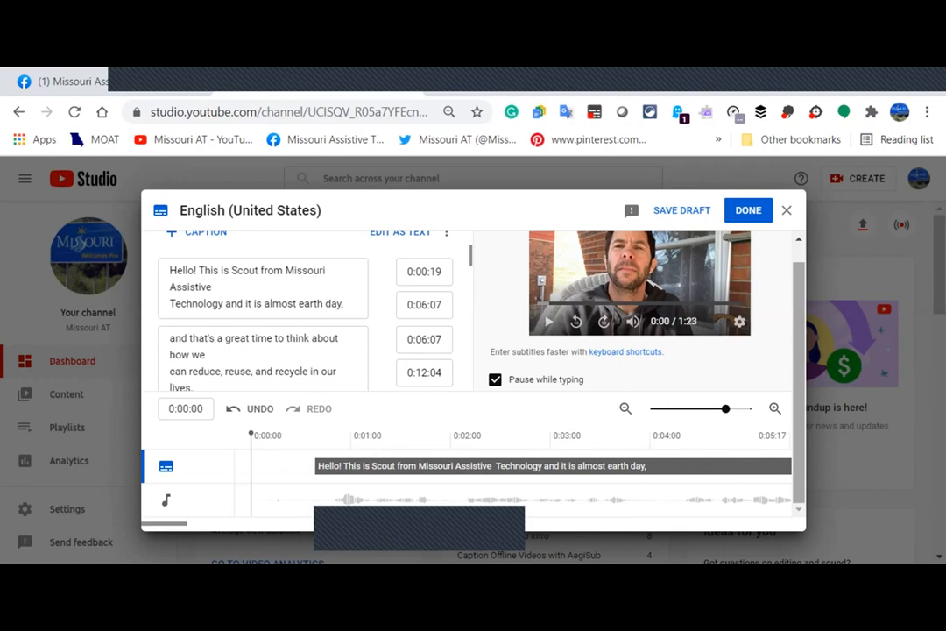
scroll(262, 324, up, 1)
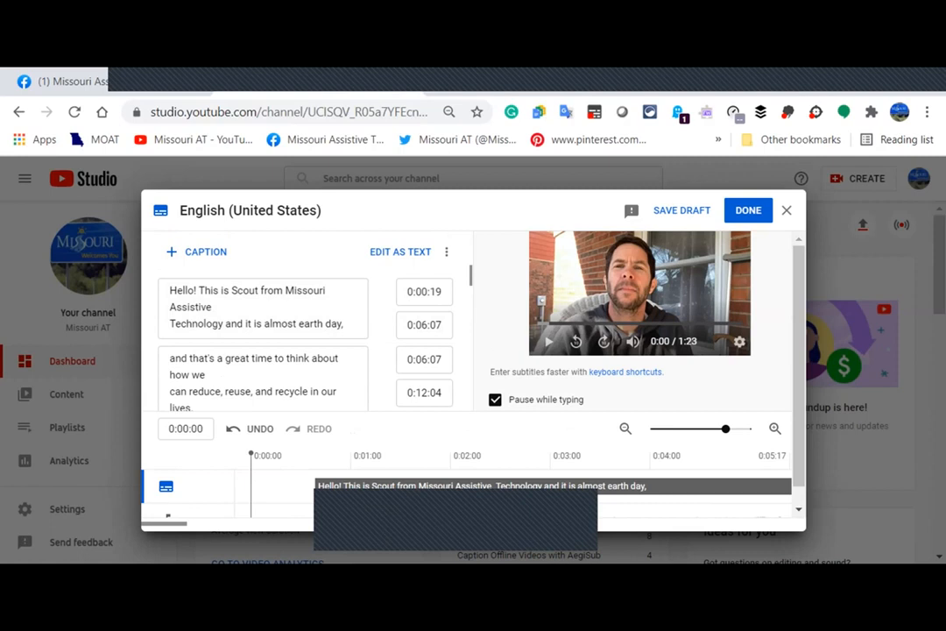
Switch the captions to plain-text view and read through the whole English transcript.
click(401, 251)
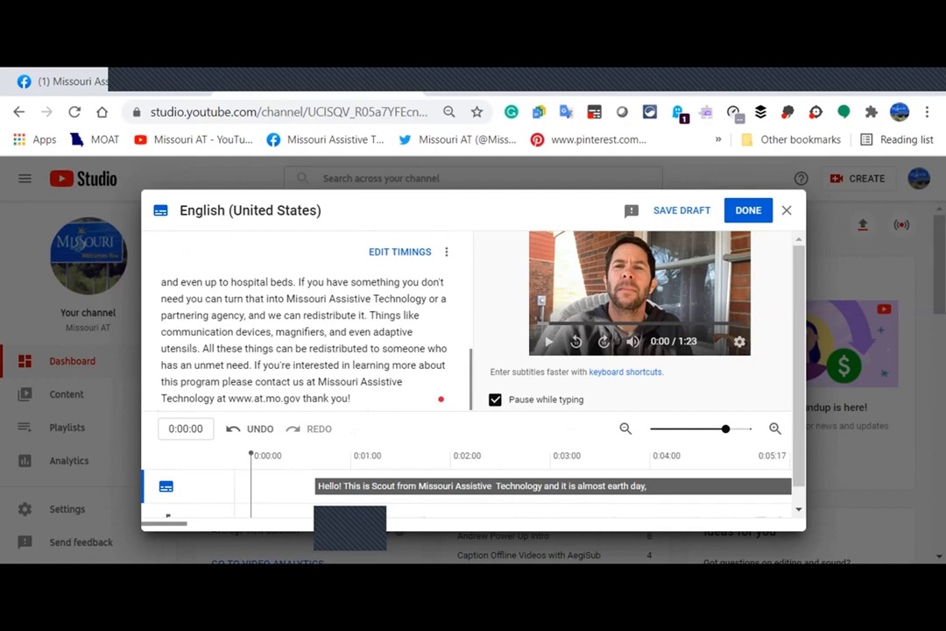
click(400, 251)
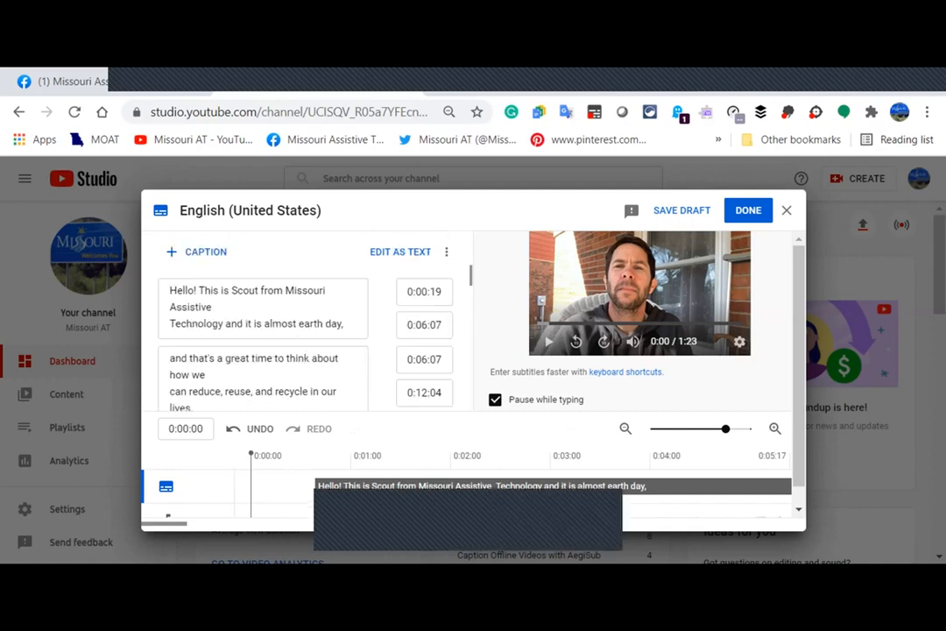
click(403, 252)
scroll(303, 345, up, 5)
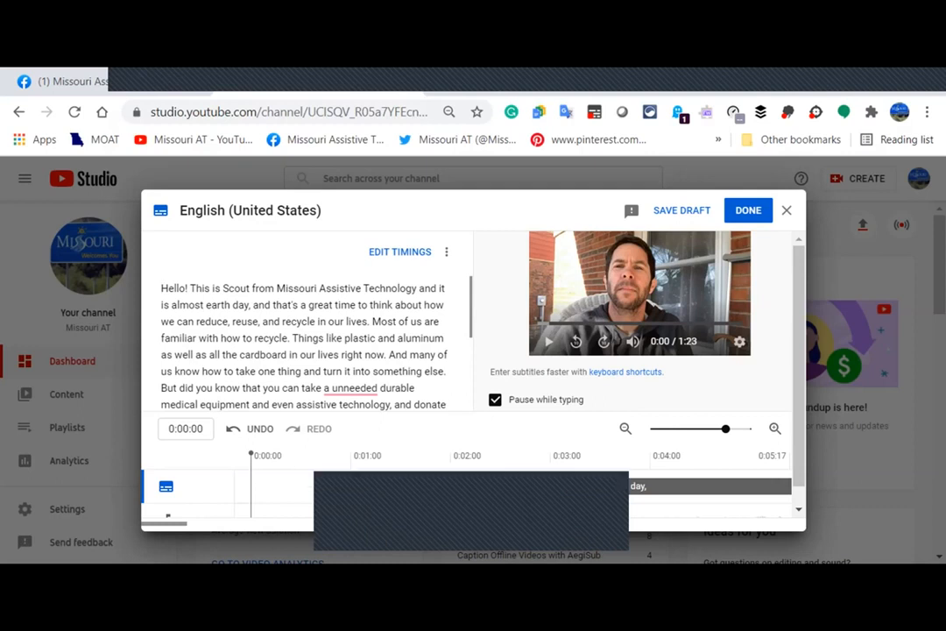
scroll(304, 342, down, 1)
scroll(304, 341, down, 1)
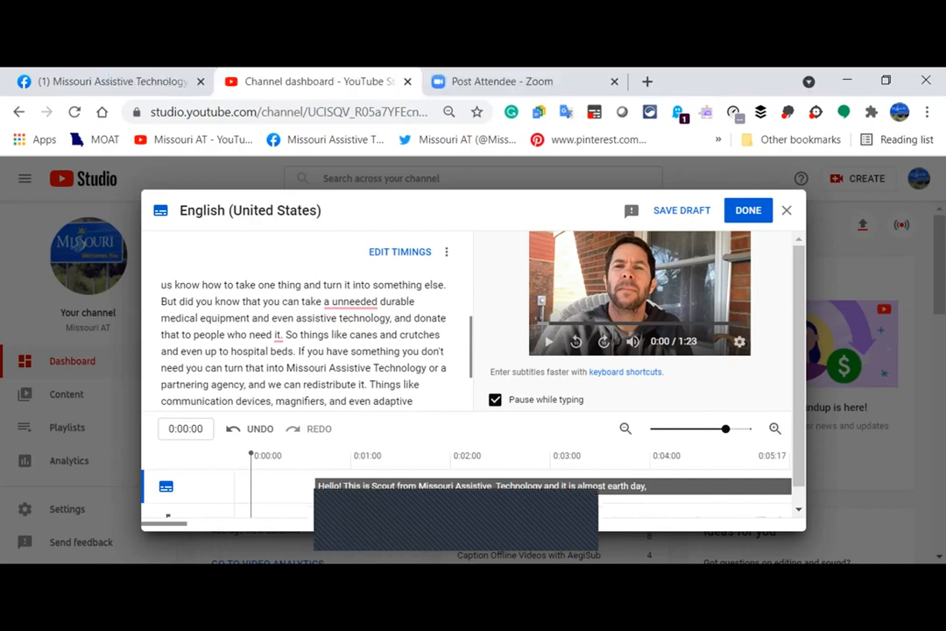
scroll(303, 320, down, 1)
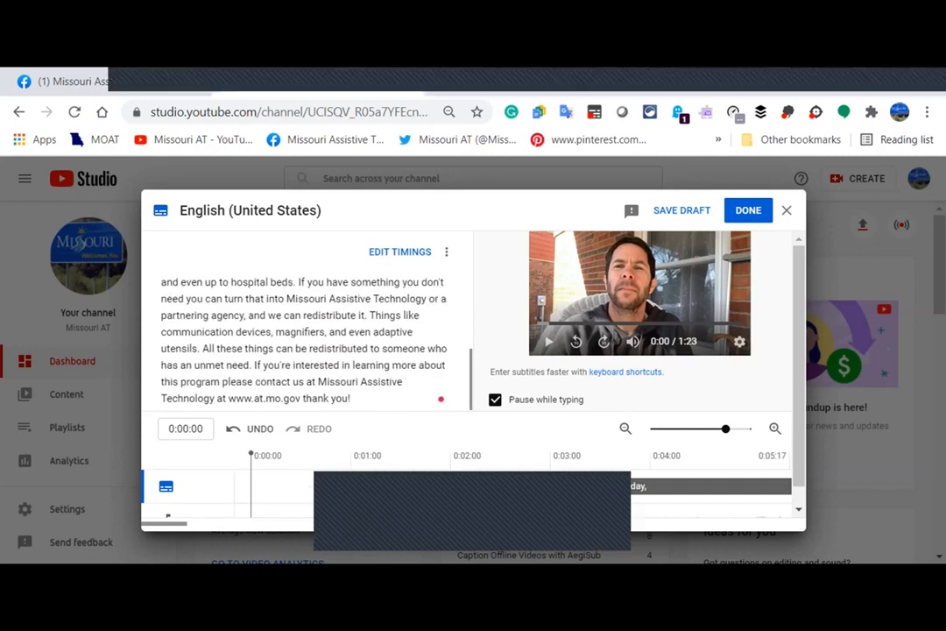
scroll(303, 340, up, 1)
scroll(303, 340, up, 5)
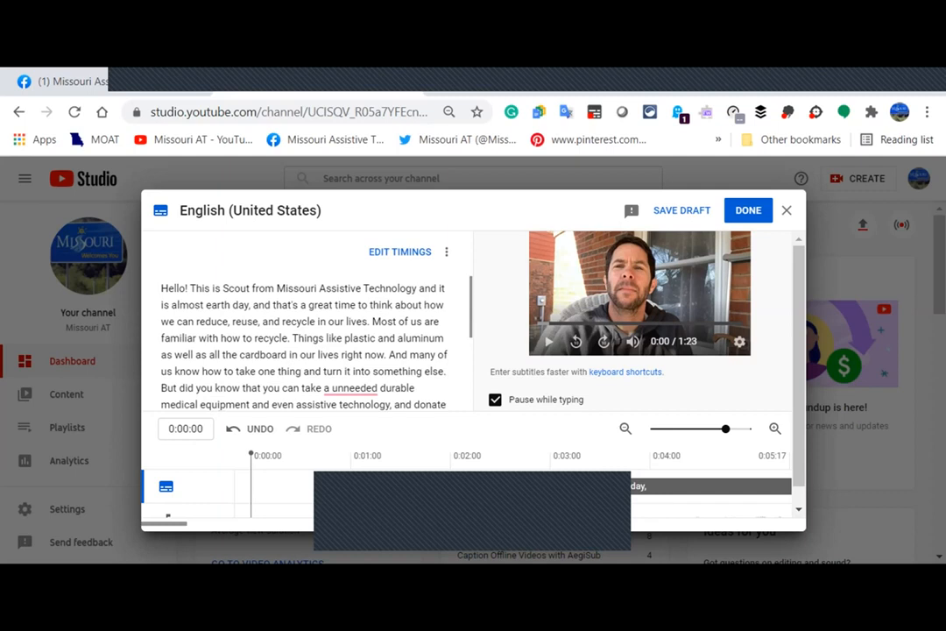
mouse_move(350, 388)
scroll(304, 345, down, 3)
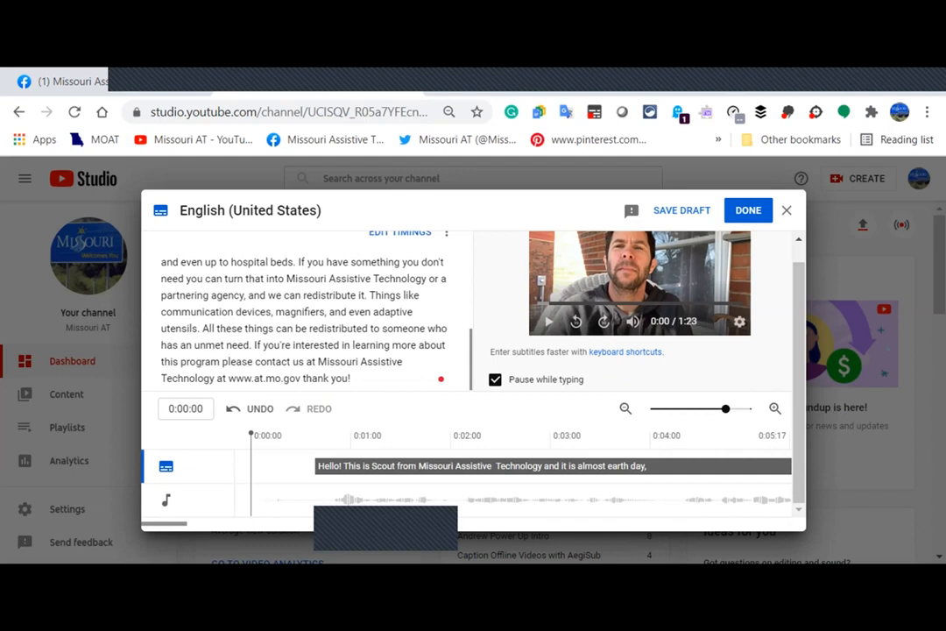
scroll(304, 320, up, 3)
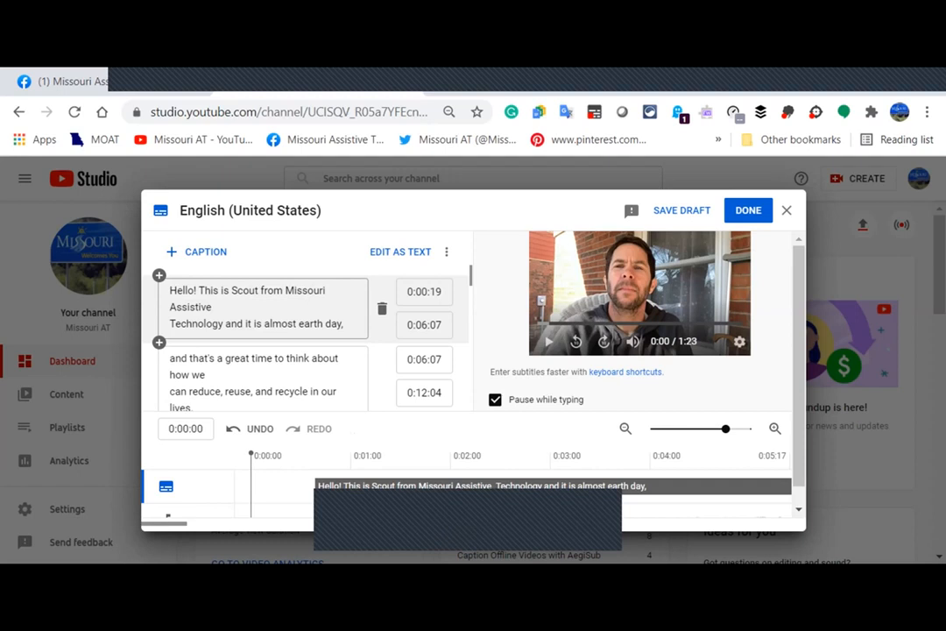
Remove the line break after 'Assistive' in the first caption, then close the subtitles editor.
click(263, 306)
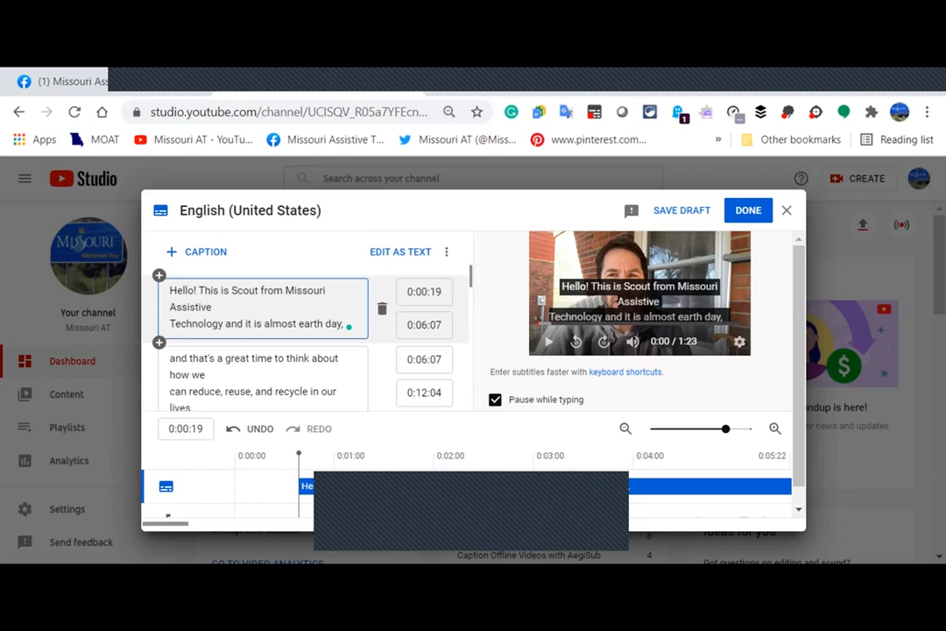
key(Delete)
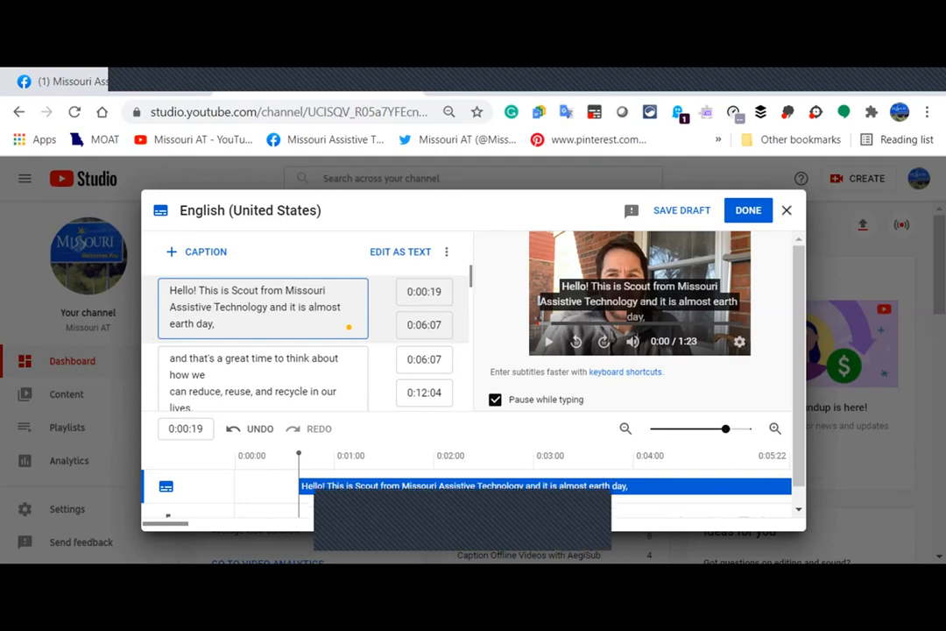
click(786, 210)
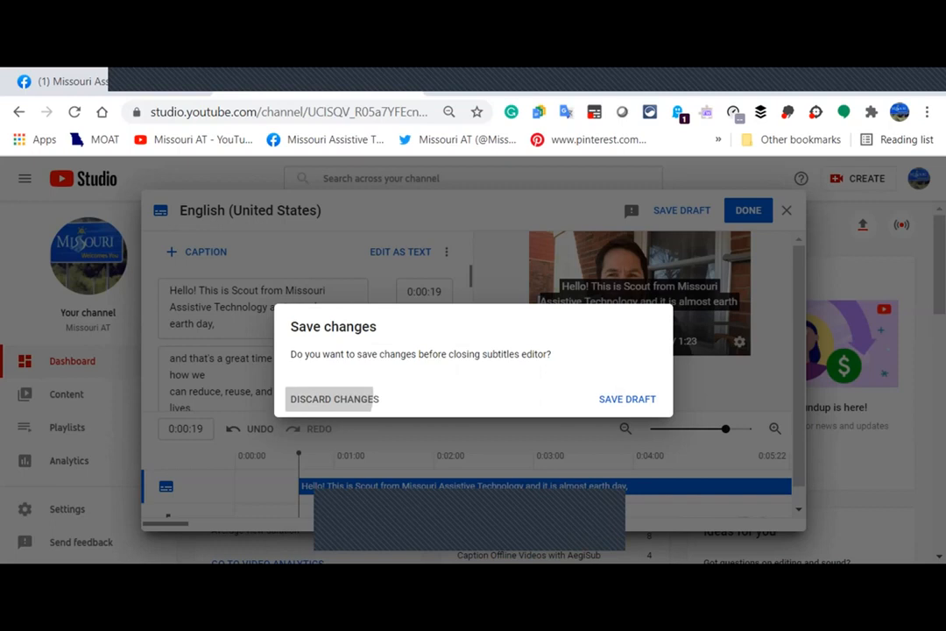
Discard the caption edits in the Save changes dialog.
click(333, 399)
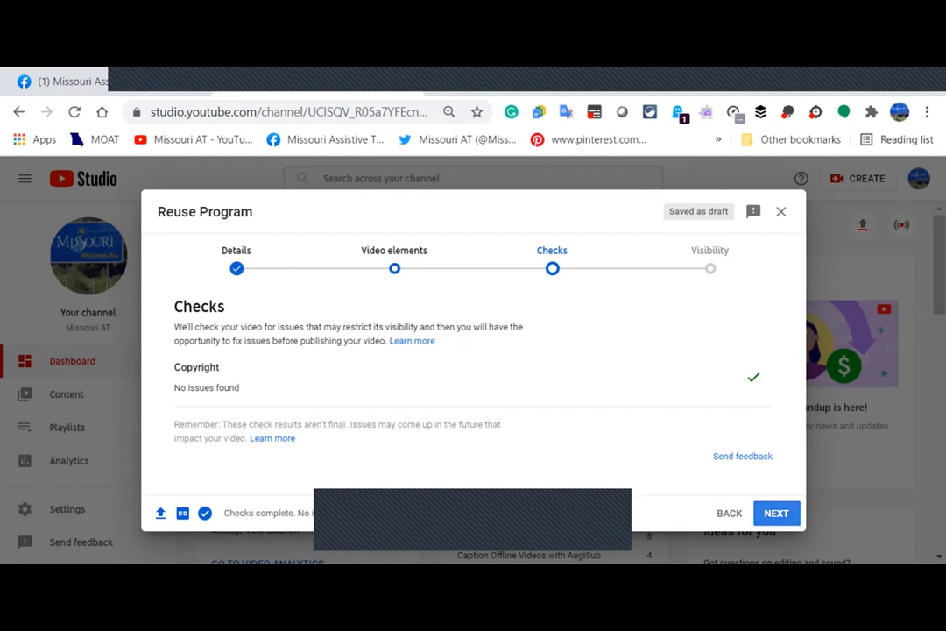
Set the Reuse Program video's visibility to Private and save it.
click(776, 513)
scroll(473, 389, up, 1)
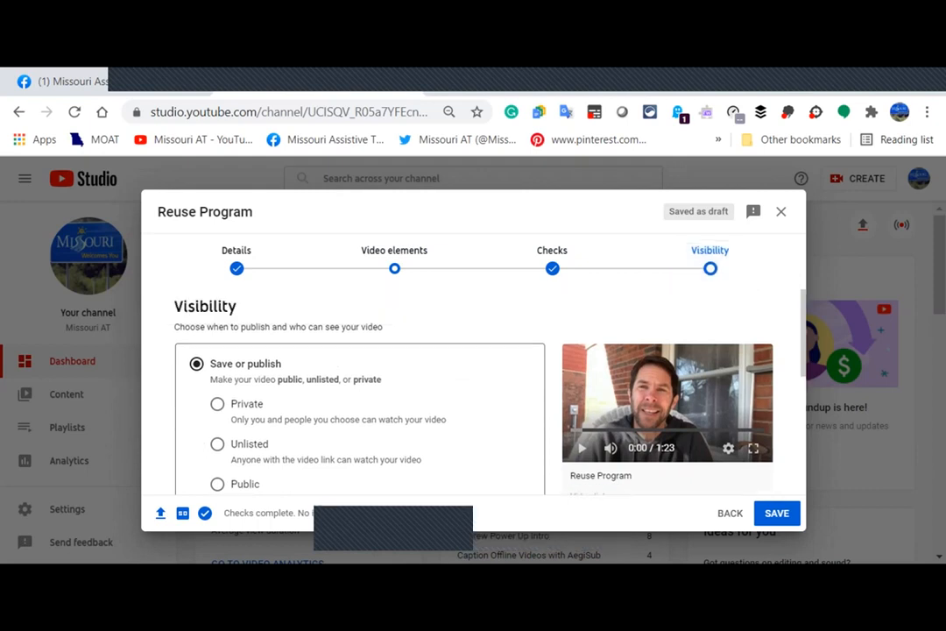
click(217, 403)
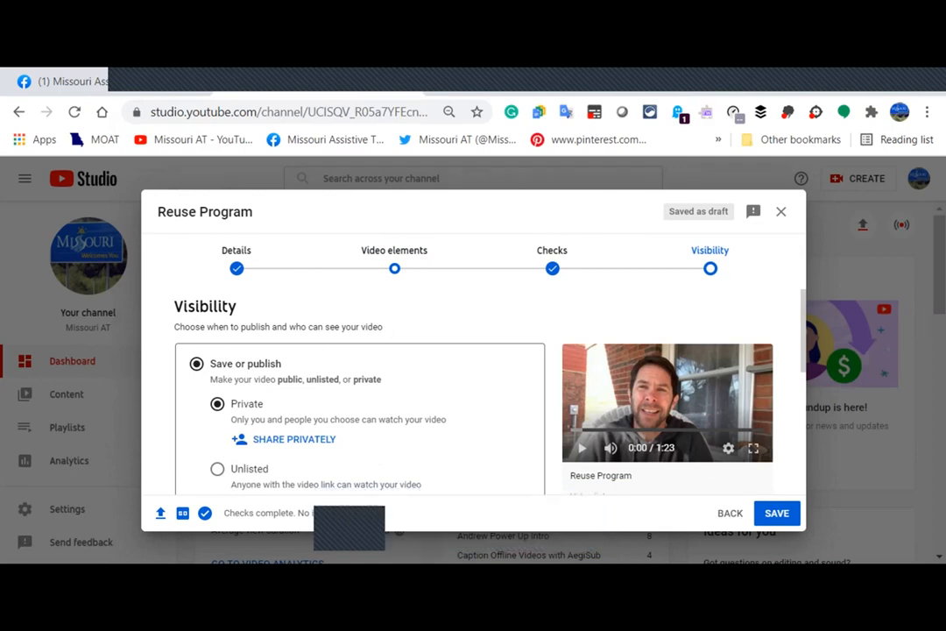
click(777, 512)
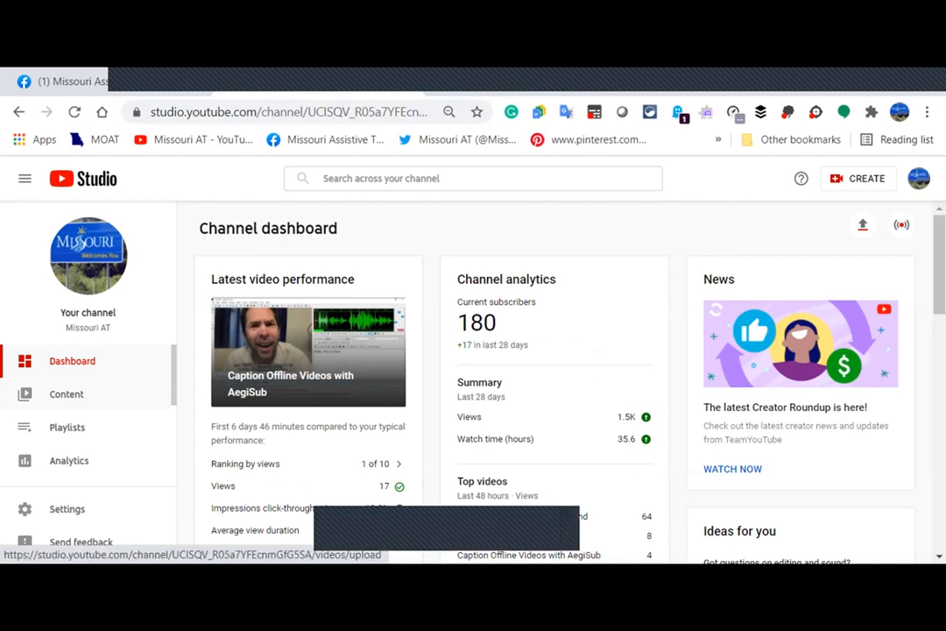
From Channel content, check the newest Reuse Program upload's visibility without changing it, then open its details.
click(67, 394)
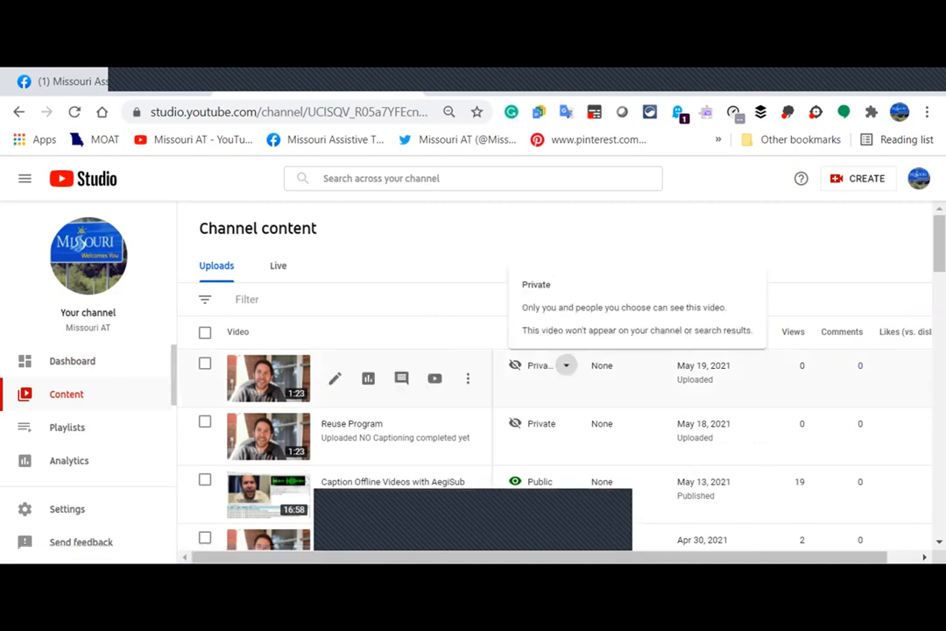
click(564, 365)
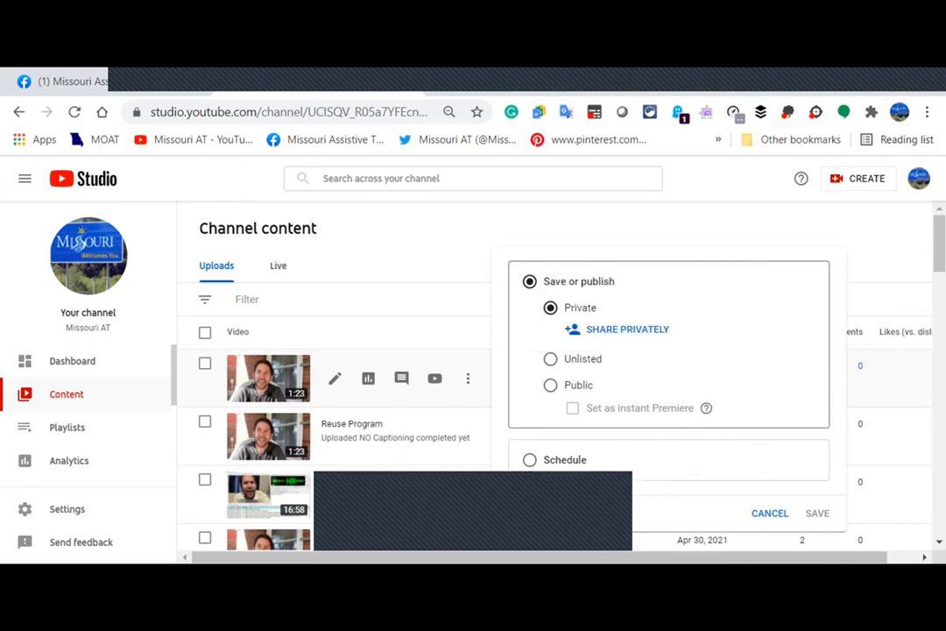
key(Escape)
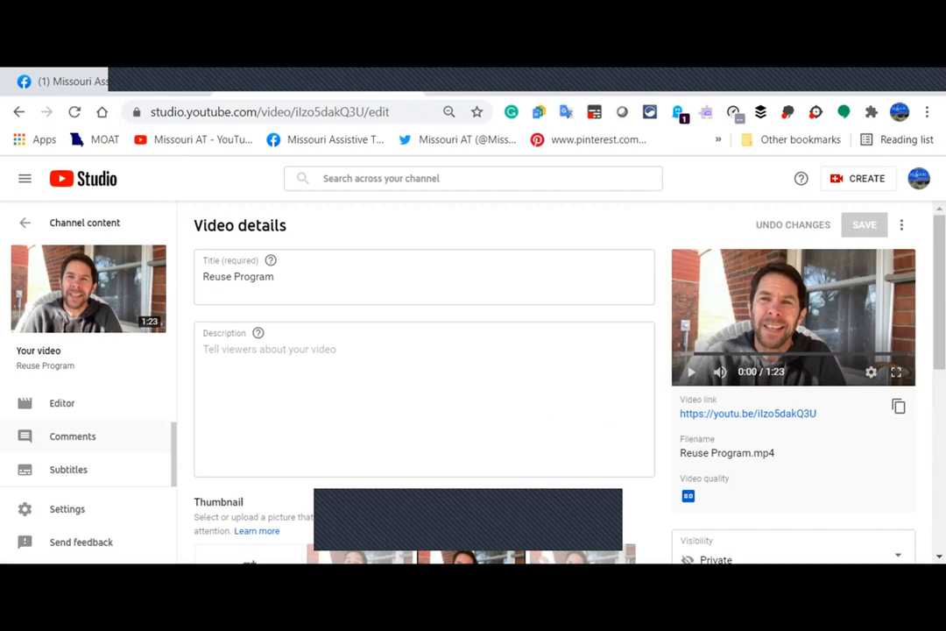
Check the Subtitles page, then return to Channel content to open the May 18 video's English captions as editable text.
click(69, 469)
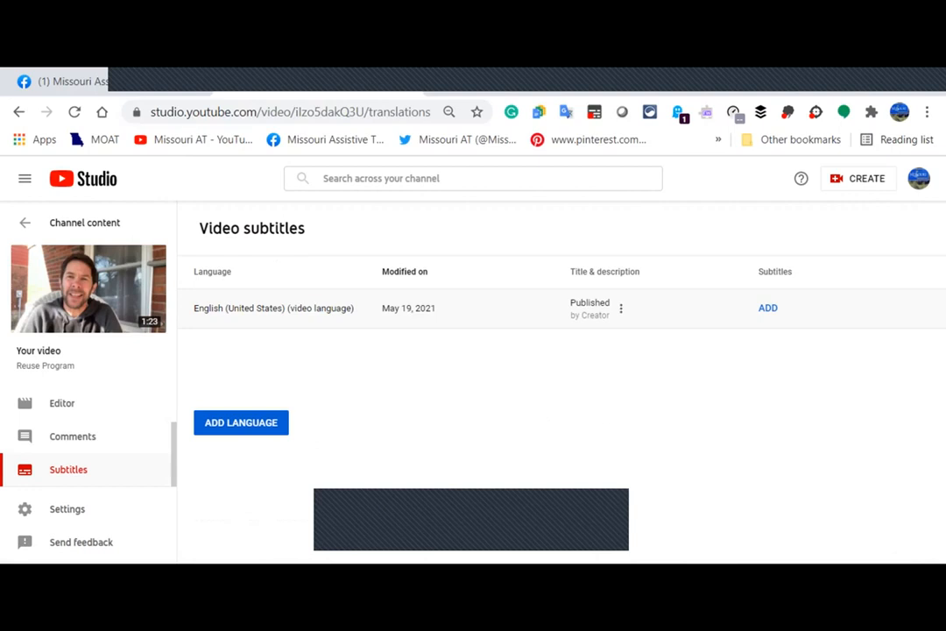
click(84, 223)
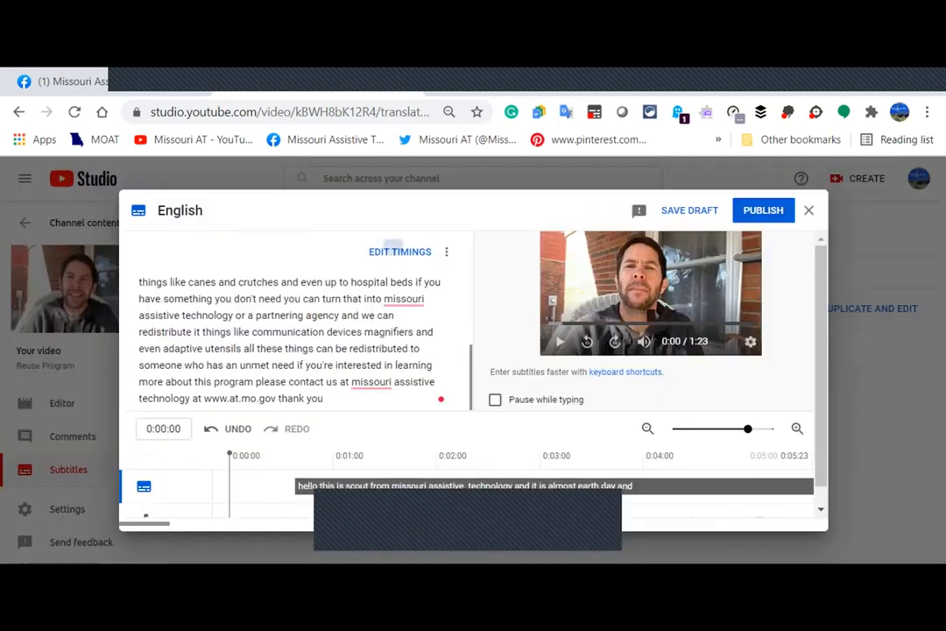
Review the caption rows with their timings, then close the editor back to the subtitles list.
click(400, 252)
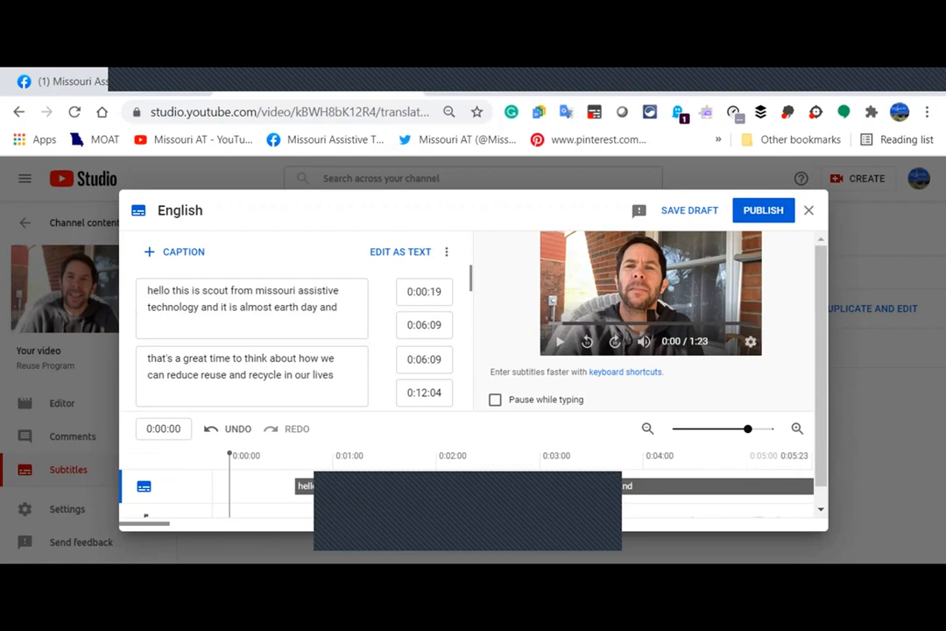
key(Escape)
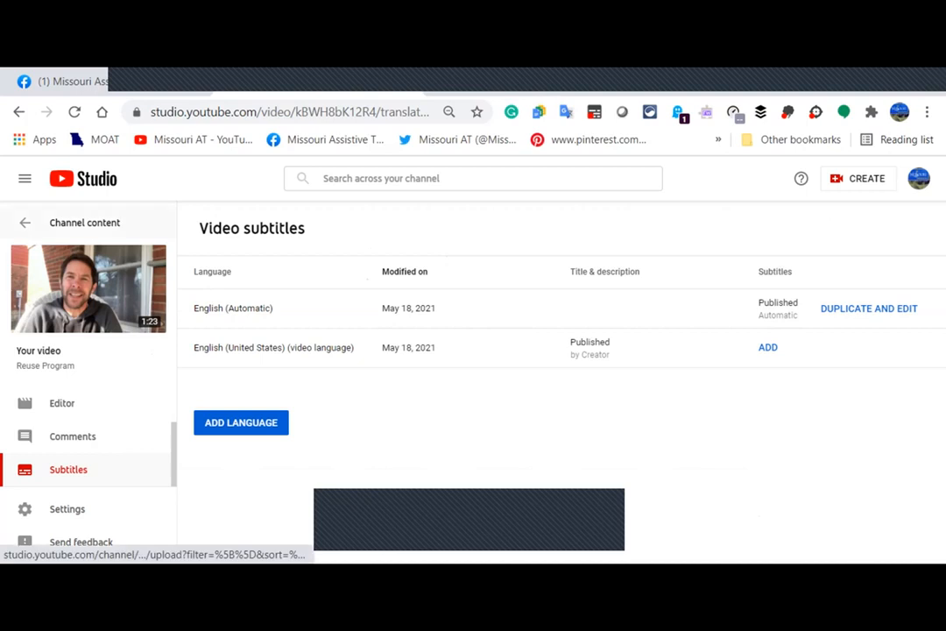
Open the subtitles list of the Apr 30 video, Reuse of Assistive Technology Matters.
click(24, 223)
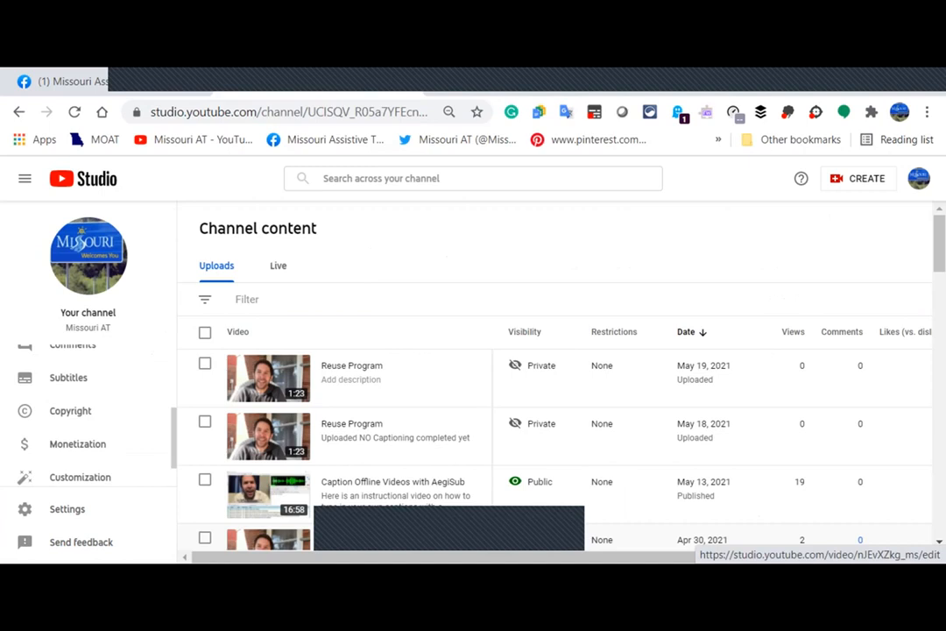
click(268, 539)
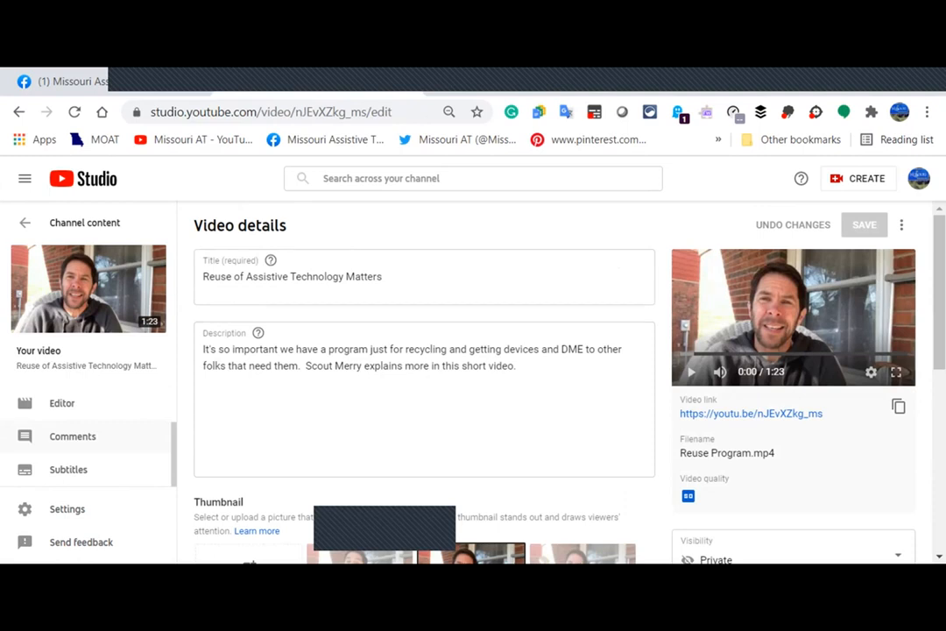
click(68, 470)
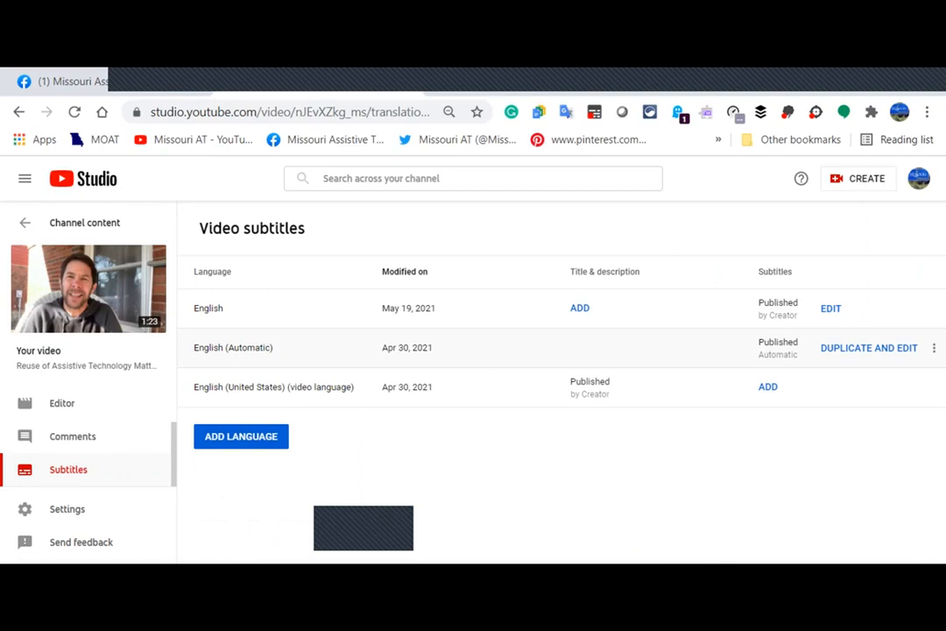
Download the English captions as an .srt file and switch to the Facebook tab.
click(934, 347)
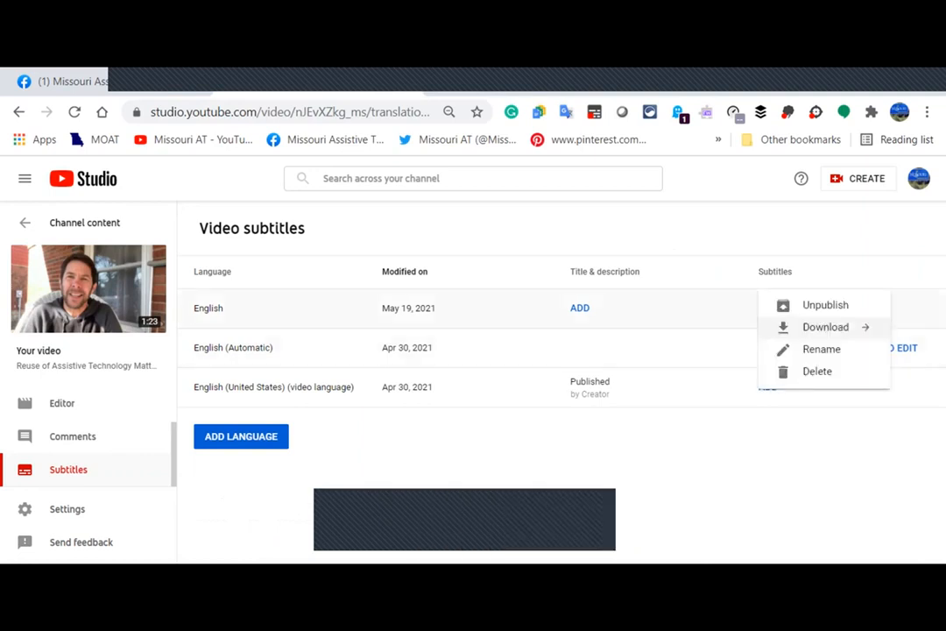
click(825, 327)
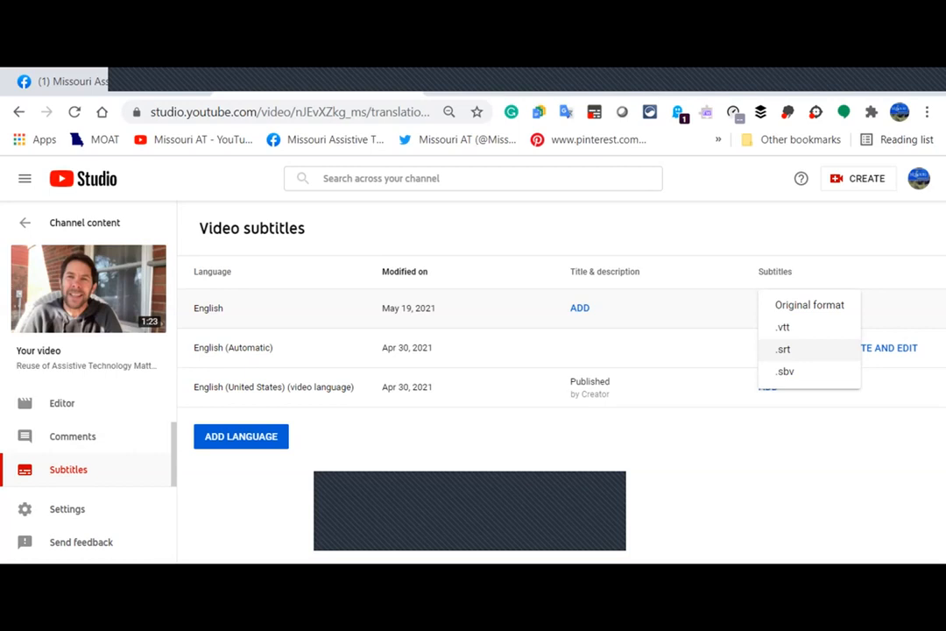
click(783, 348)
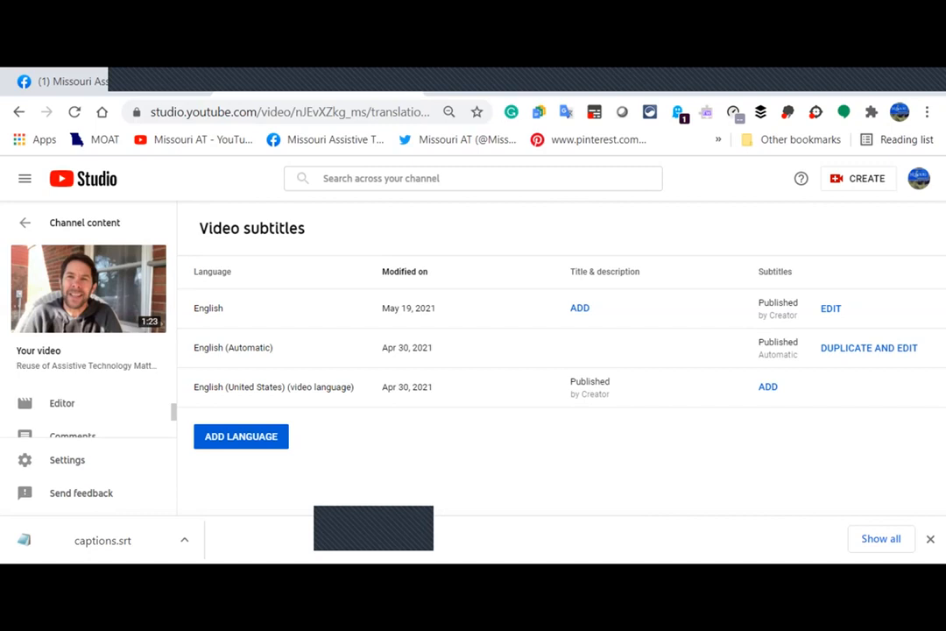
key(ctrl+1)
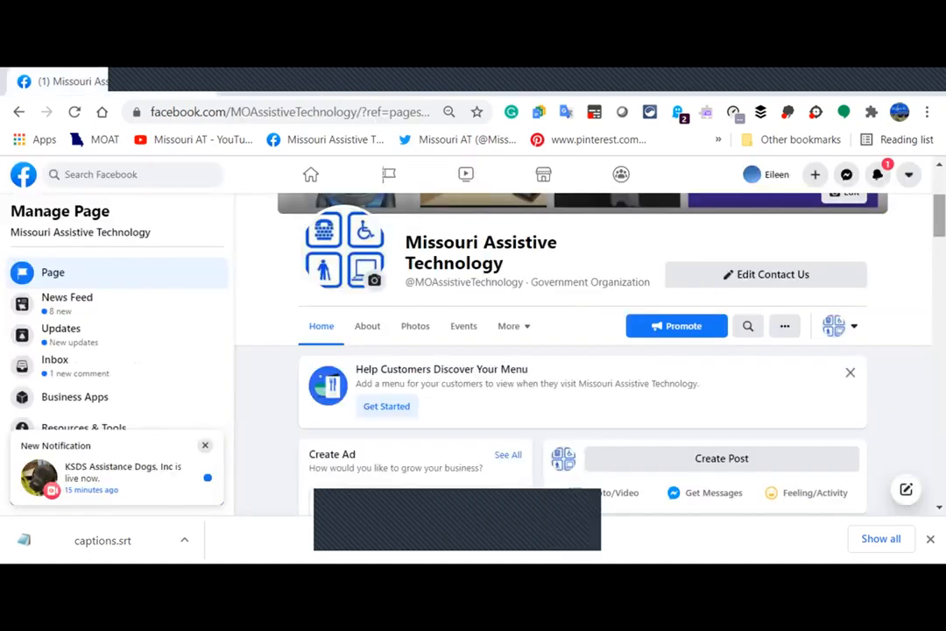
Open Creator Studio for the Missouri Assistive Technology Page through its Publishing Tools.
scroll(581, 351, up, 3)
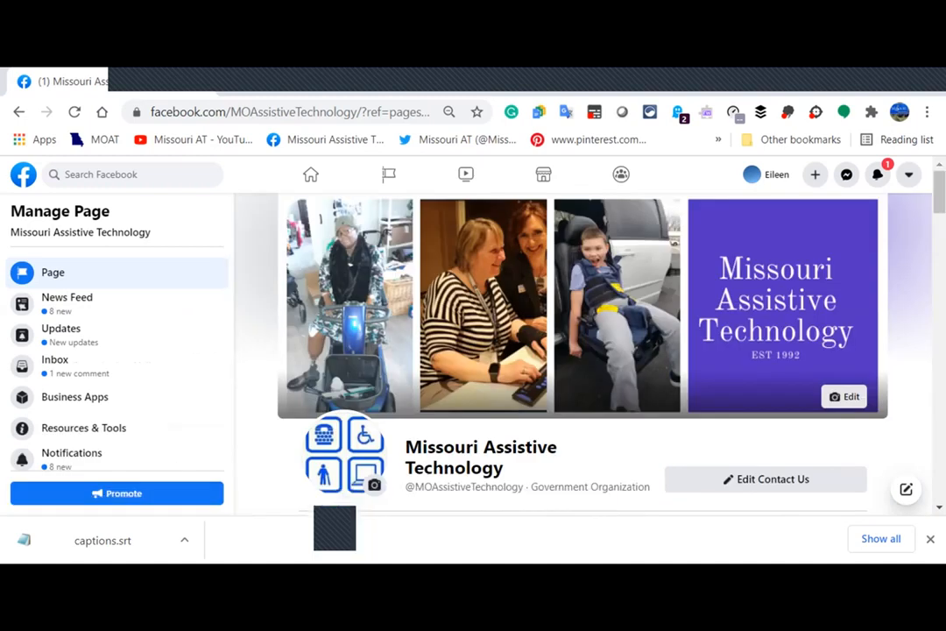
scroll(114, 404, down, 1)
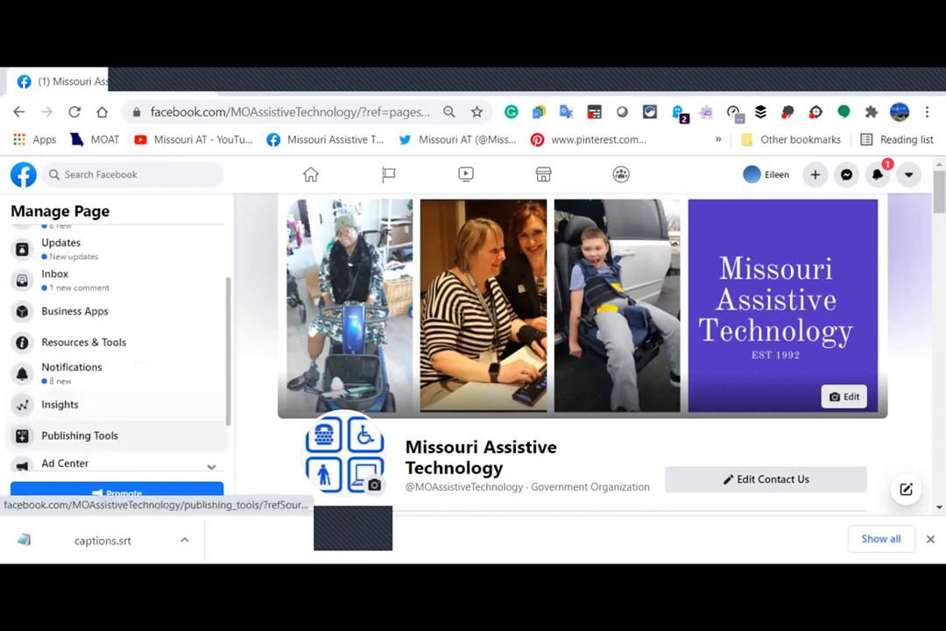
click(79, 436)
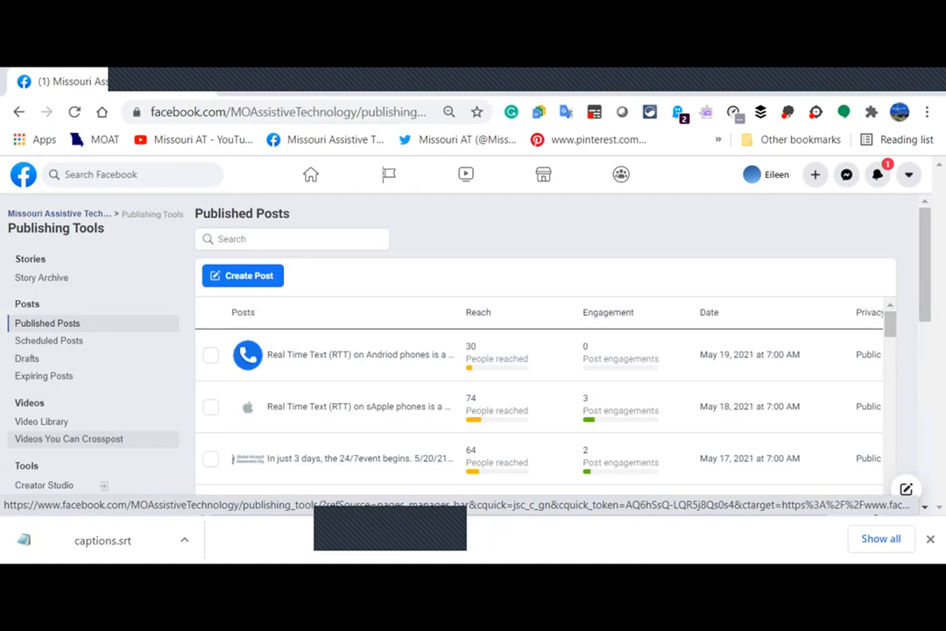
click(44, 484)
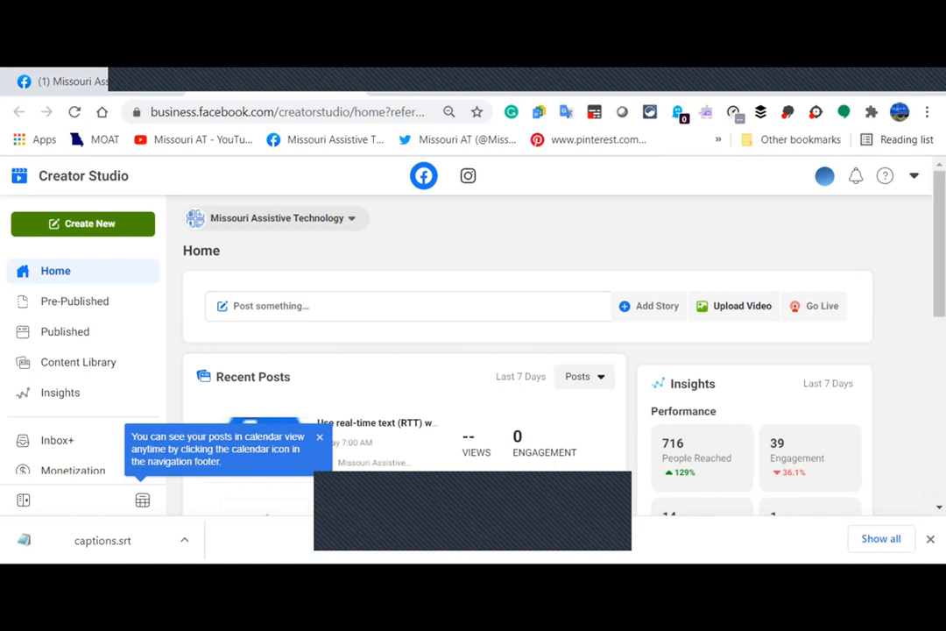
Upload the Reuse Program video from the Offline Captions folder as a new video post.
click(82, 224)
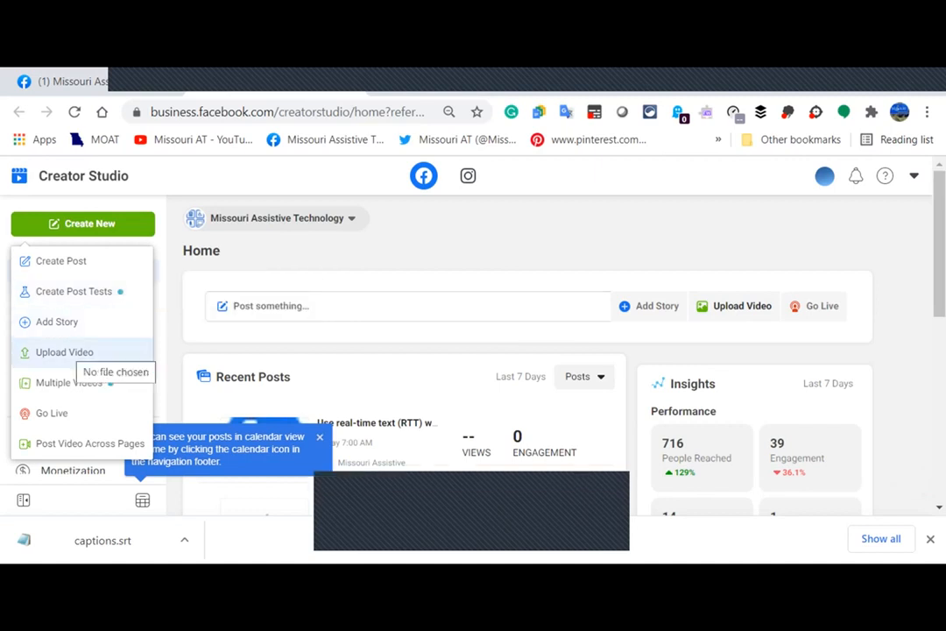
click(77, 352)
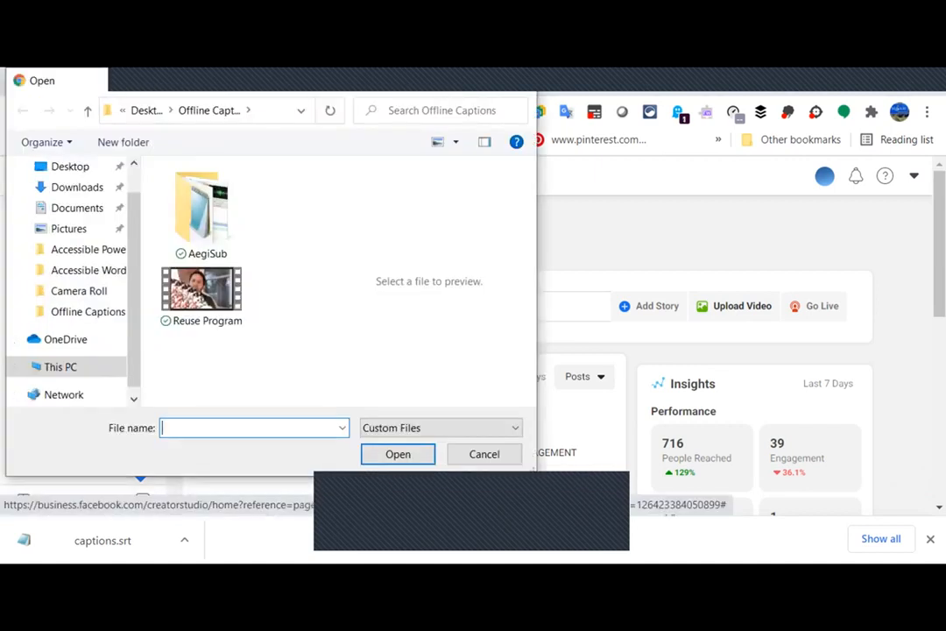
click(201, 296)
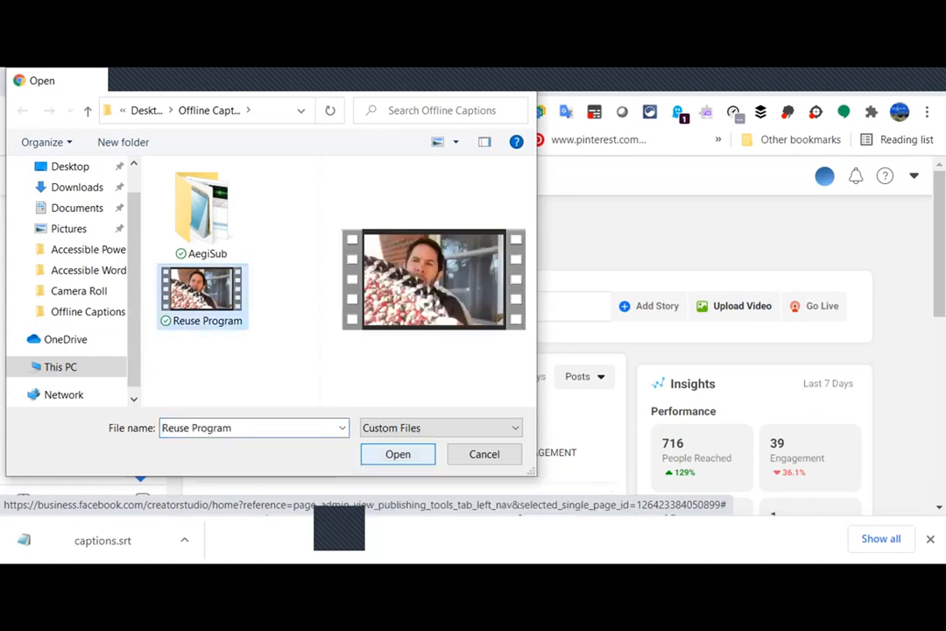
key(Return)
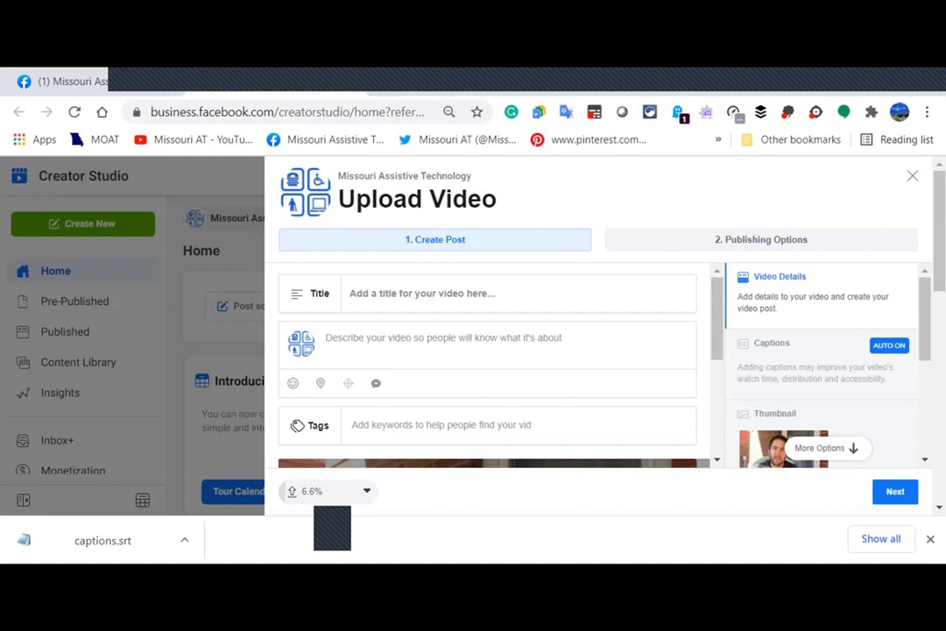
Title the video 'Reuse Program' and add a description introducing the presenter and the Reuse Program.
text(Re)
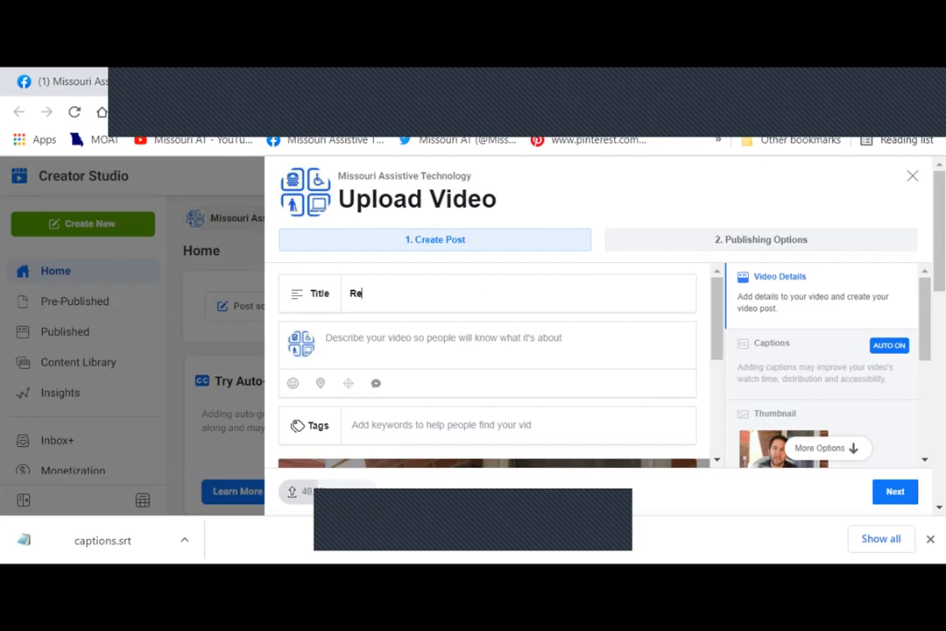
text(use Program)
key(Tab)
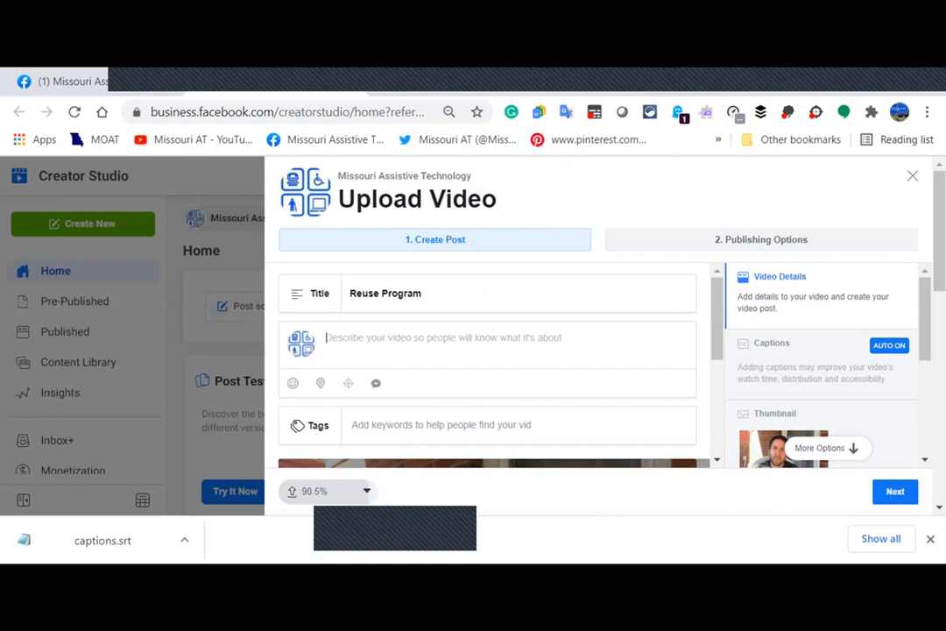
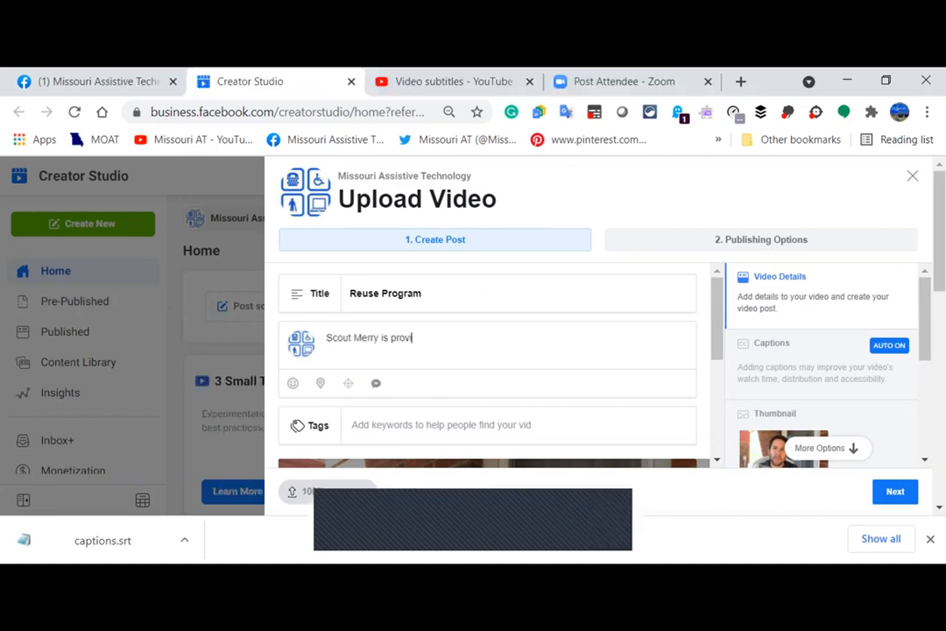
text(ding us with )
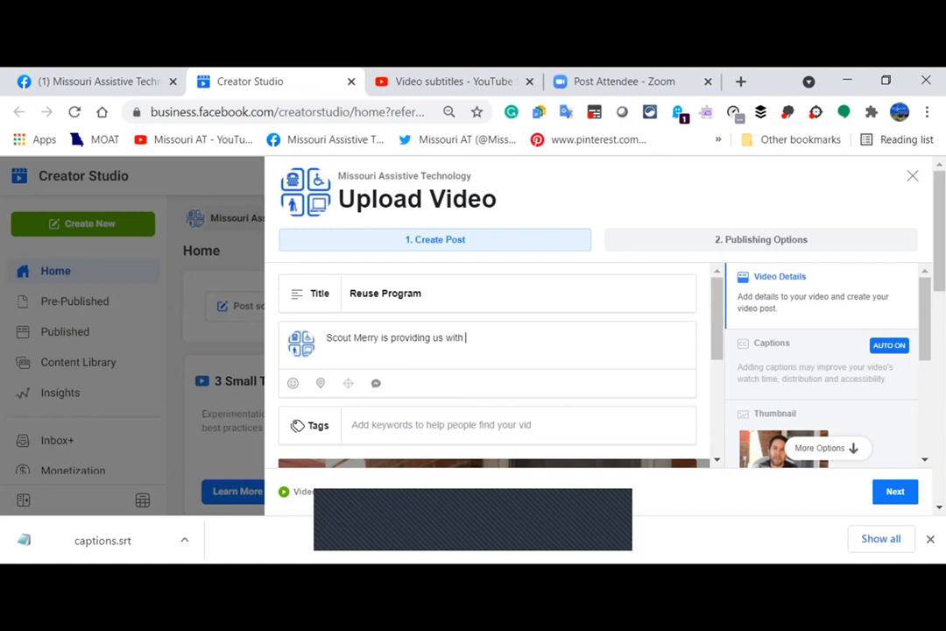
text(an intorduction to the Re)
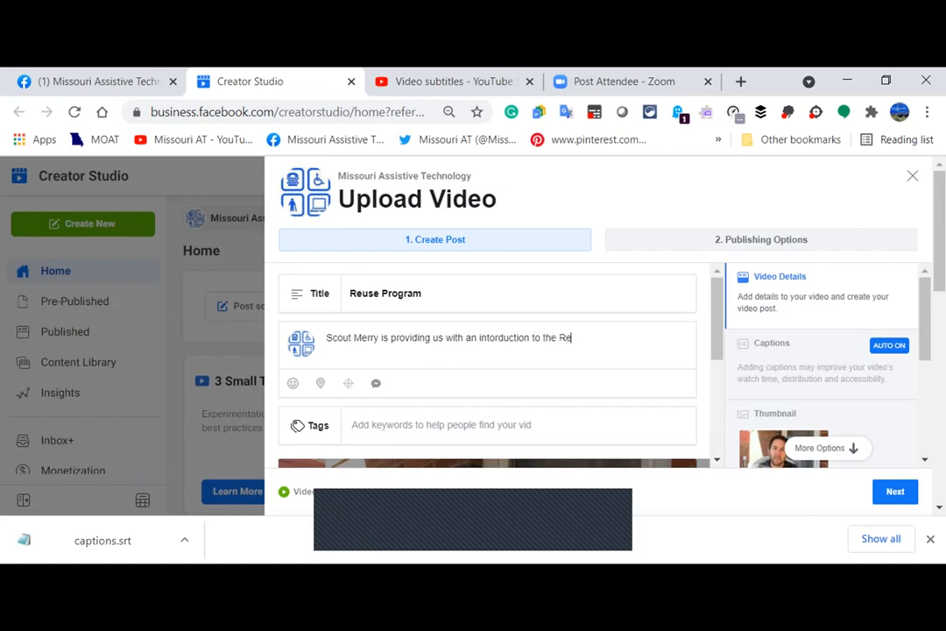
text(use Program.)
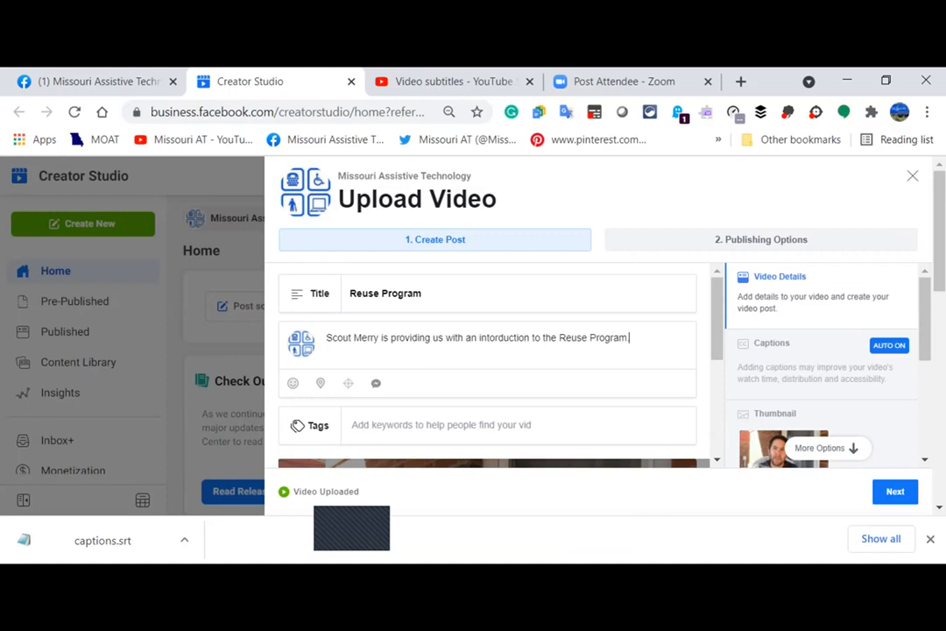
scroll(487, 364, down, 1)
click(353, 338)
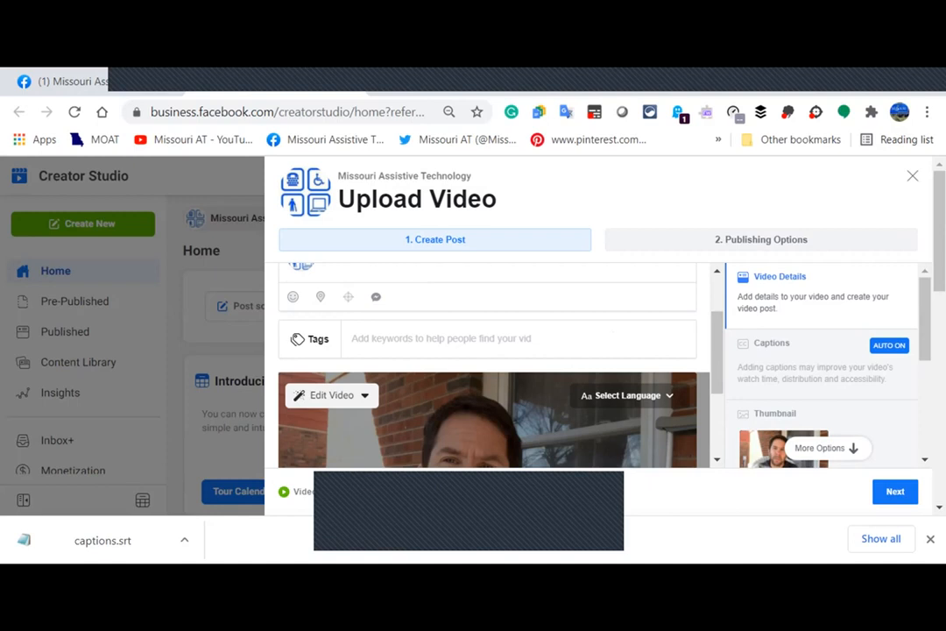
Select English as the language spoken in the video.
scroll(487, 364, down, 2)
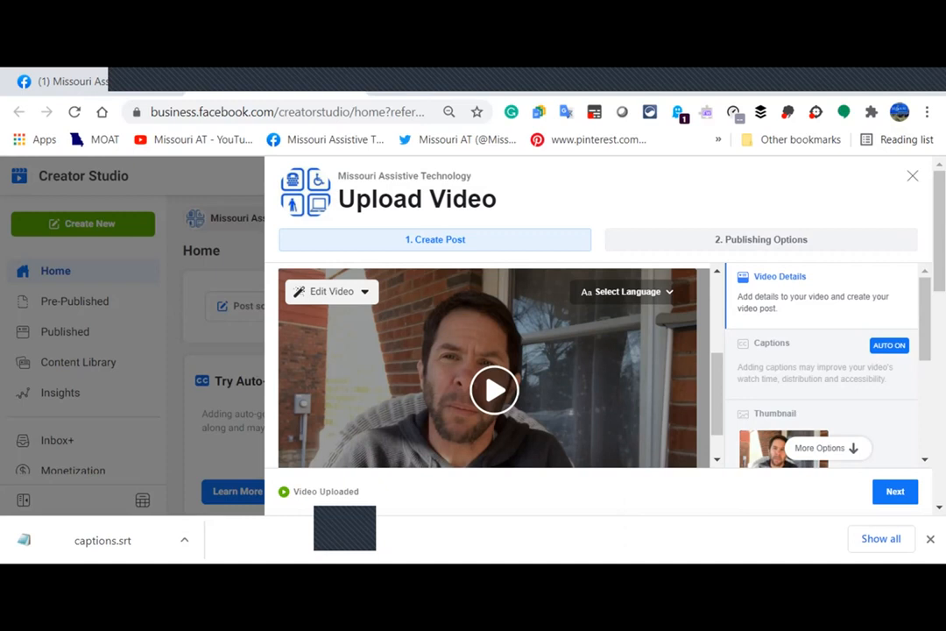
click(628, 291)
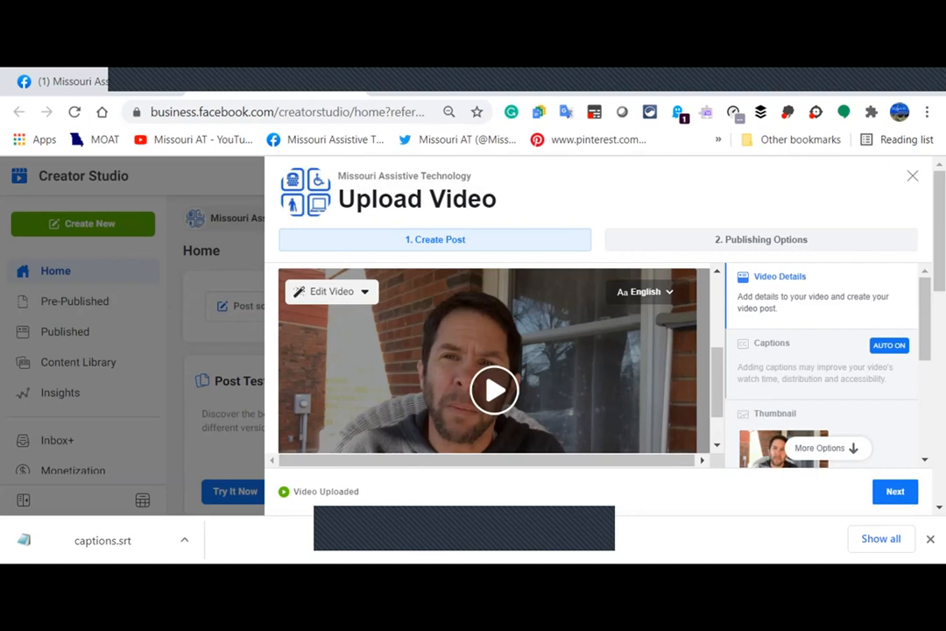
Open the Captions settings and scroll to the auto-generated English captions rated High accuracy.
click(821, 361)
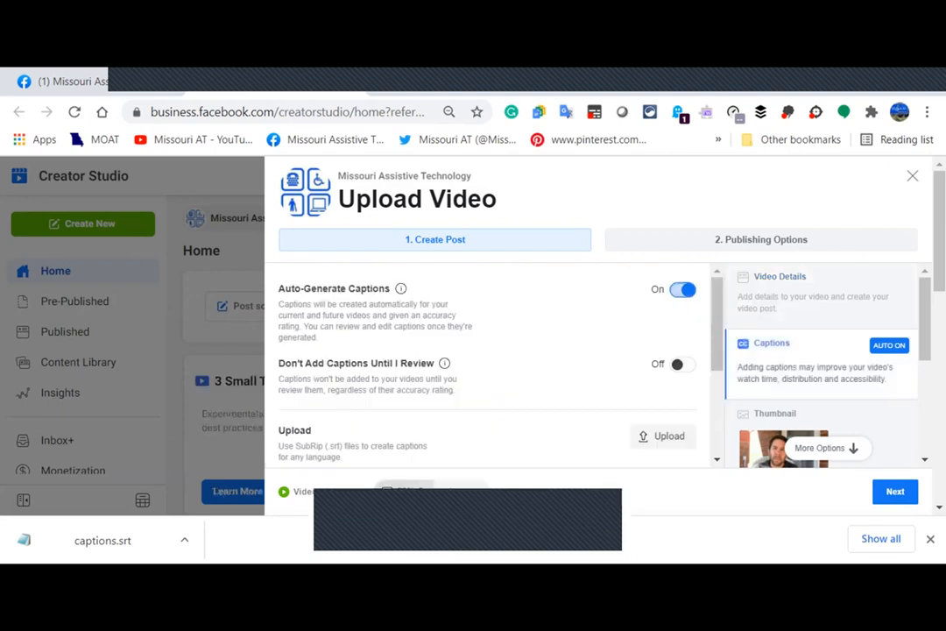
click(682, 289)
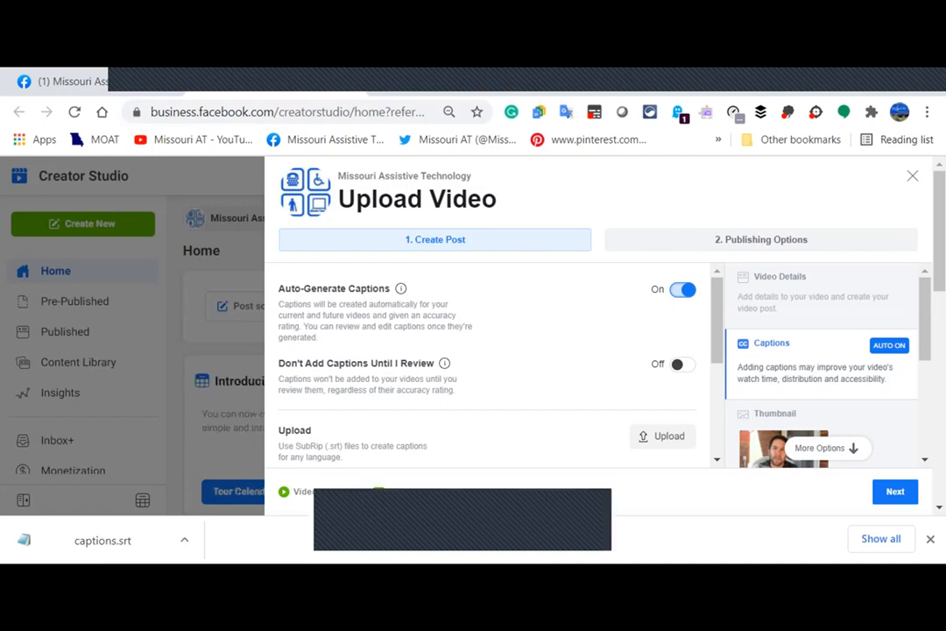
scroll(487, 368, down, 2)
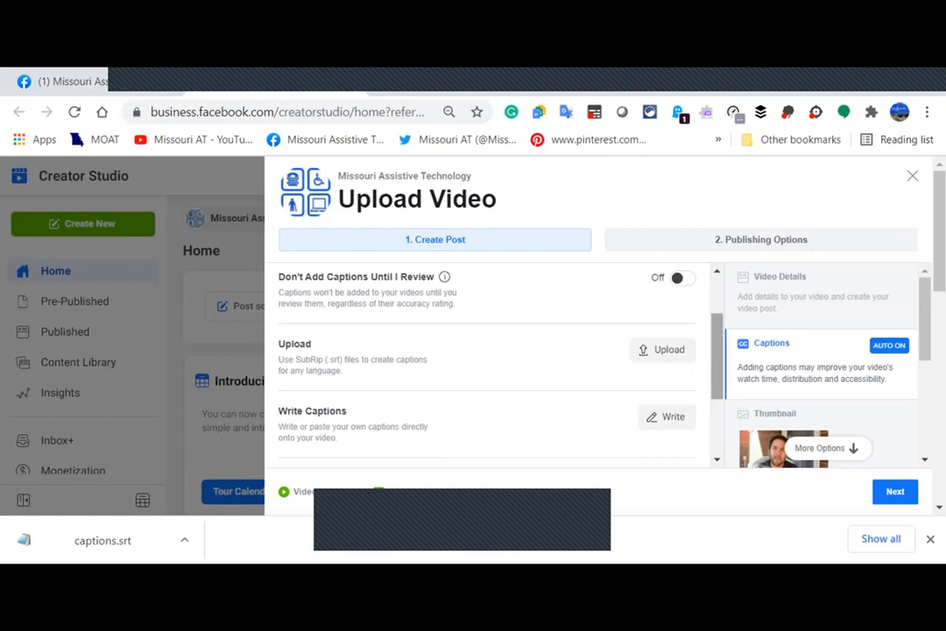
drag(717, 356, 717, 372)
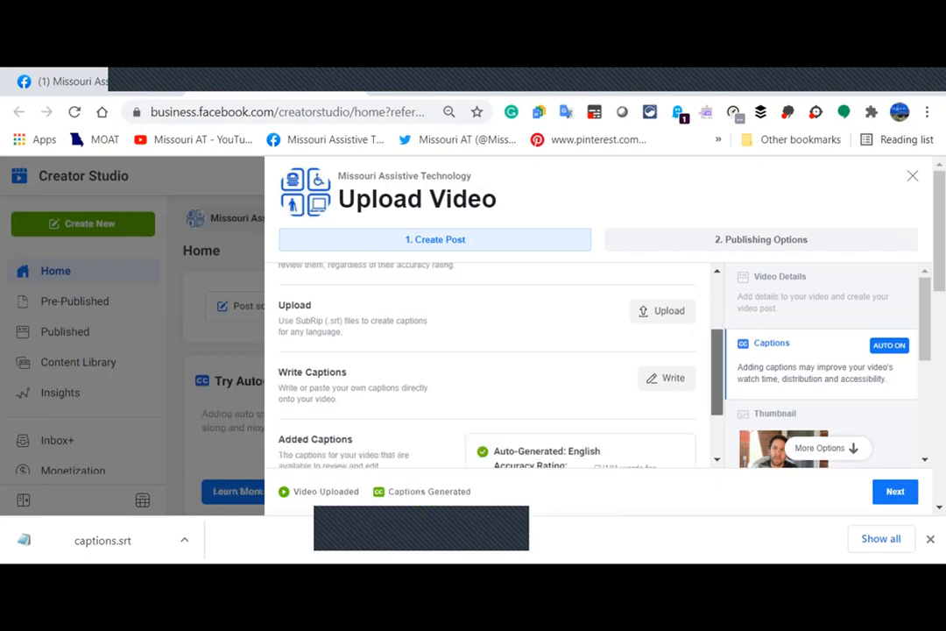
drag(716, 373, 716, 410)
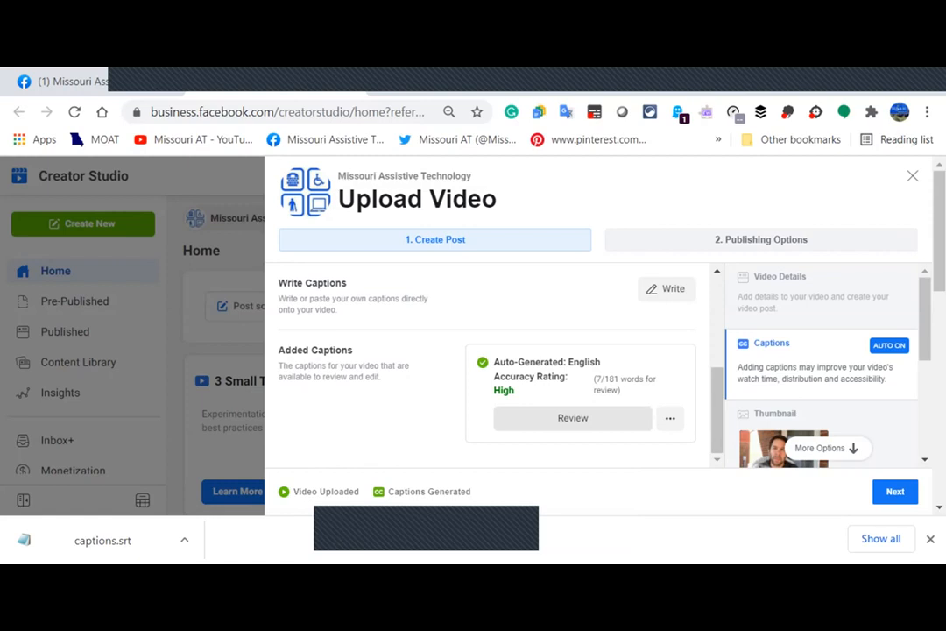
click(573, 418)
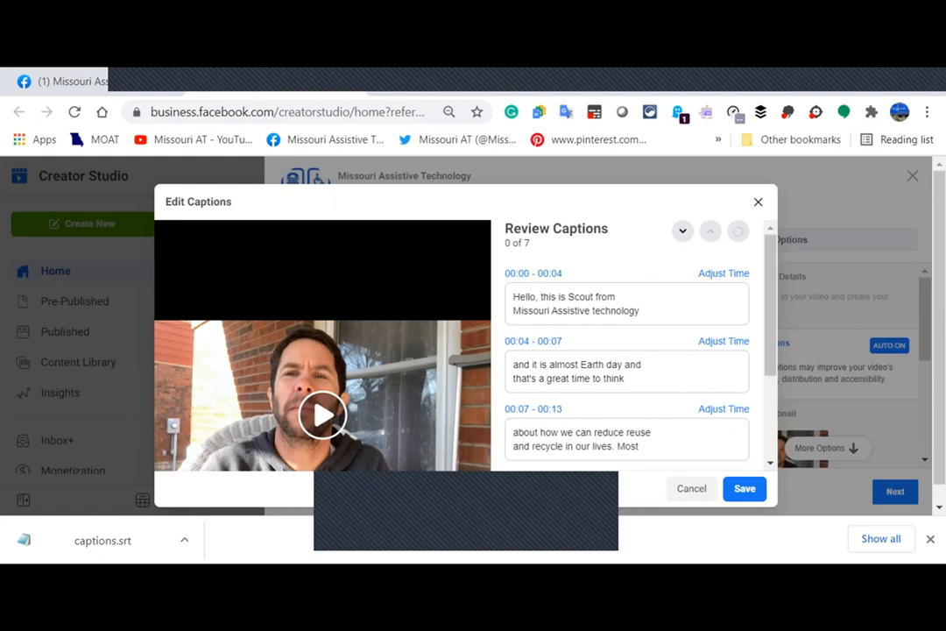
click(723, 272)
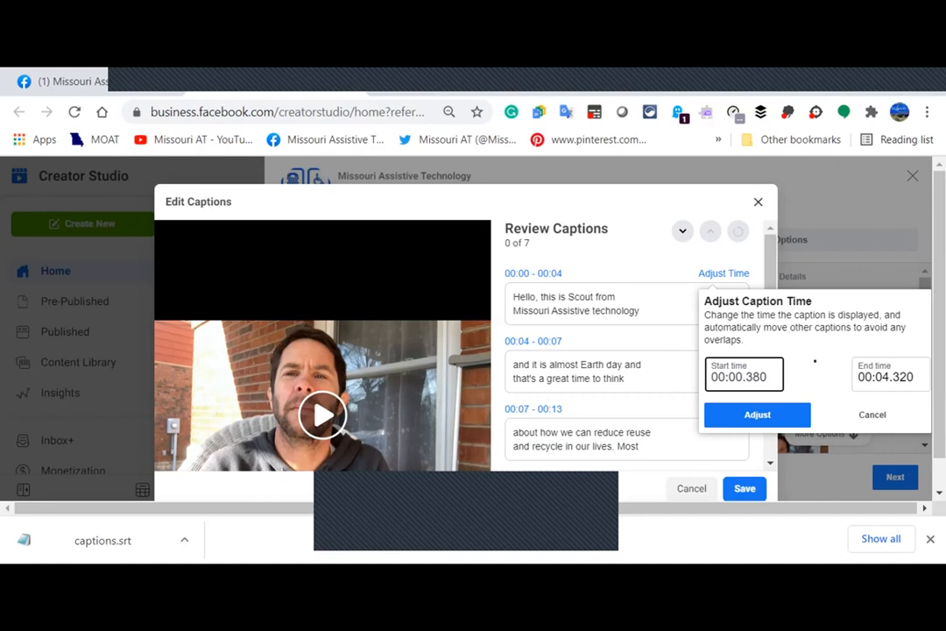
click(872, 414)
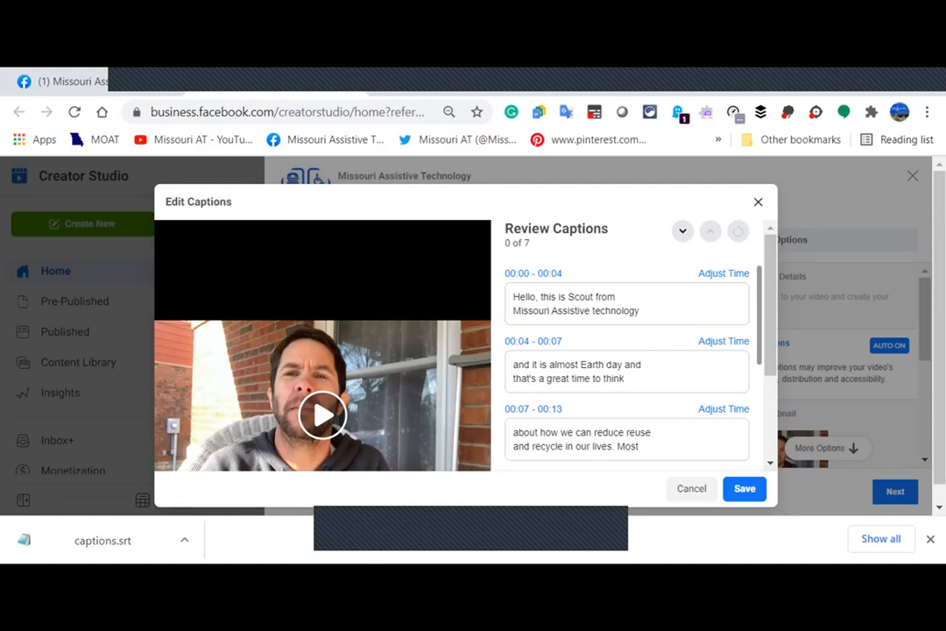
scroll(465, 345, down, 1)
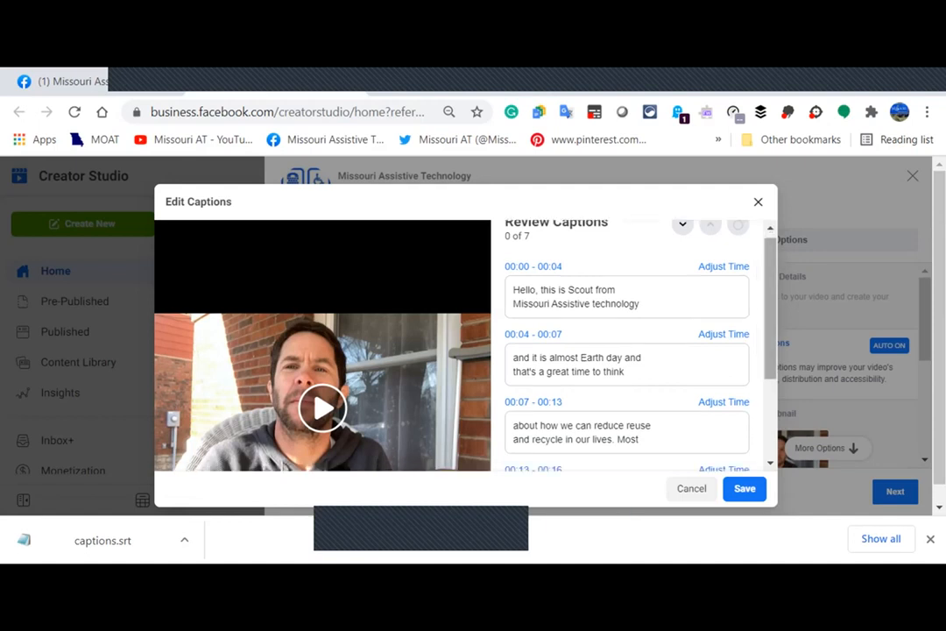
scroll(465, 345, down, 3)
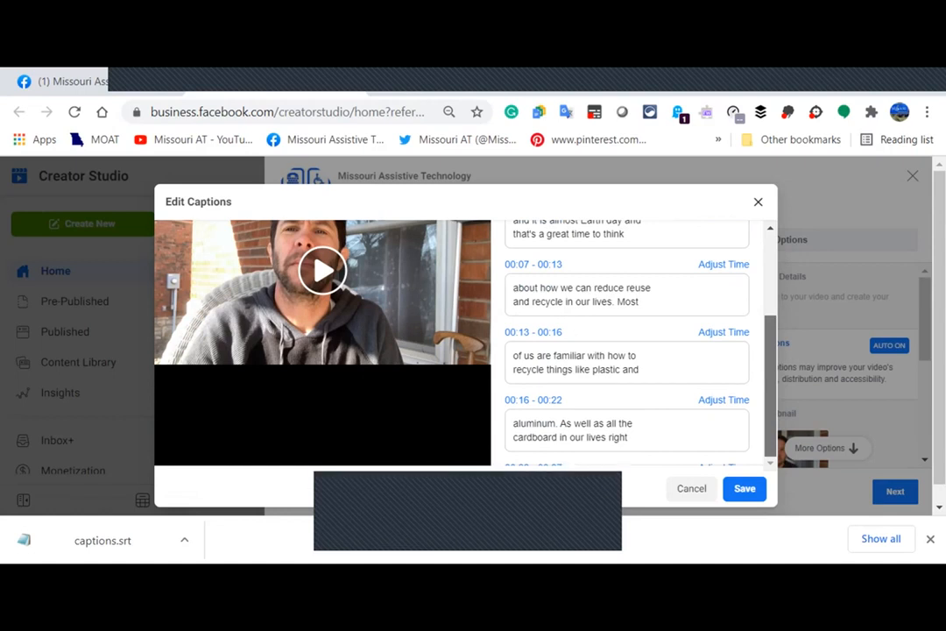
scroll(465, 346, up, 2)
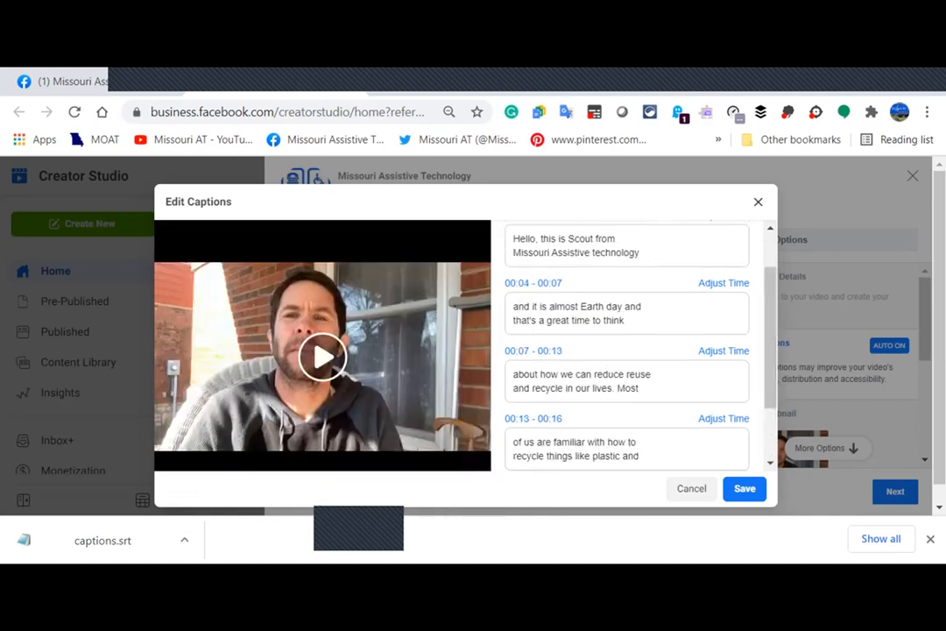
scroll(466, 345, down, 2)
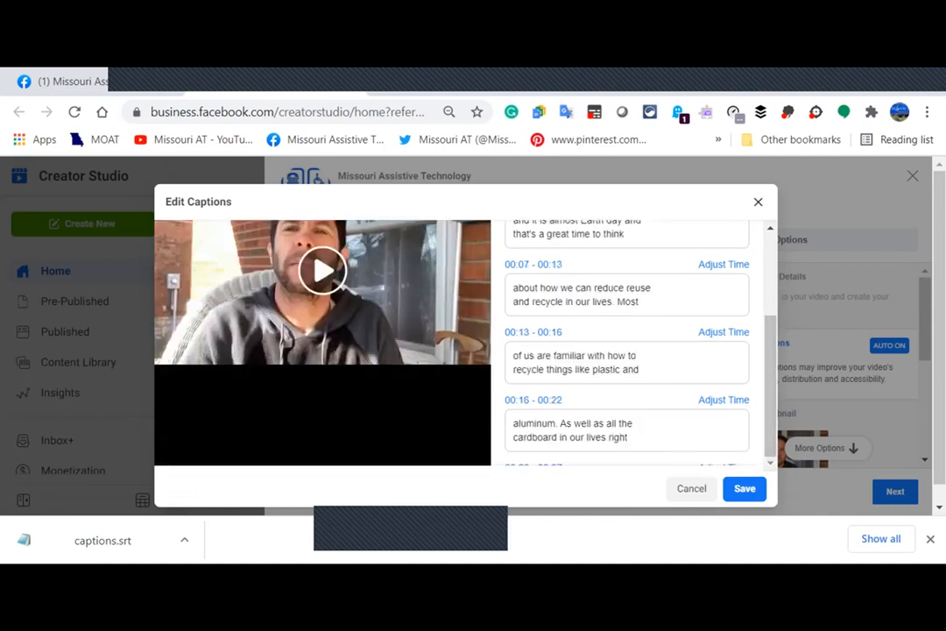
scroll(628, 342, down, 4)
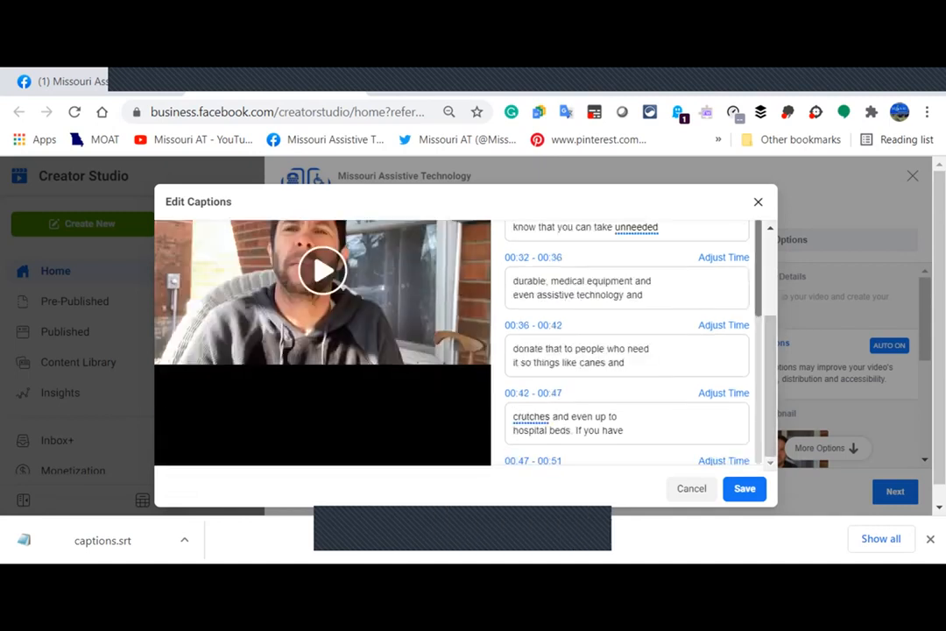
scroll(583, 312, down, 8)
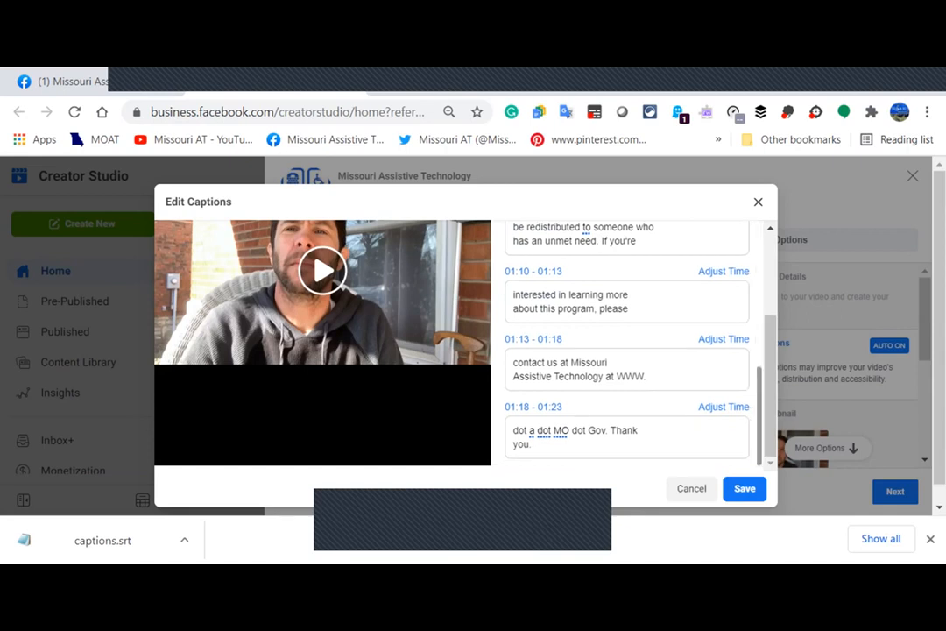
drag(647, 376, 635, 376)
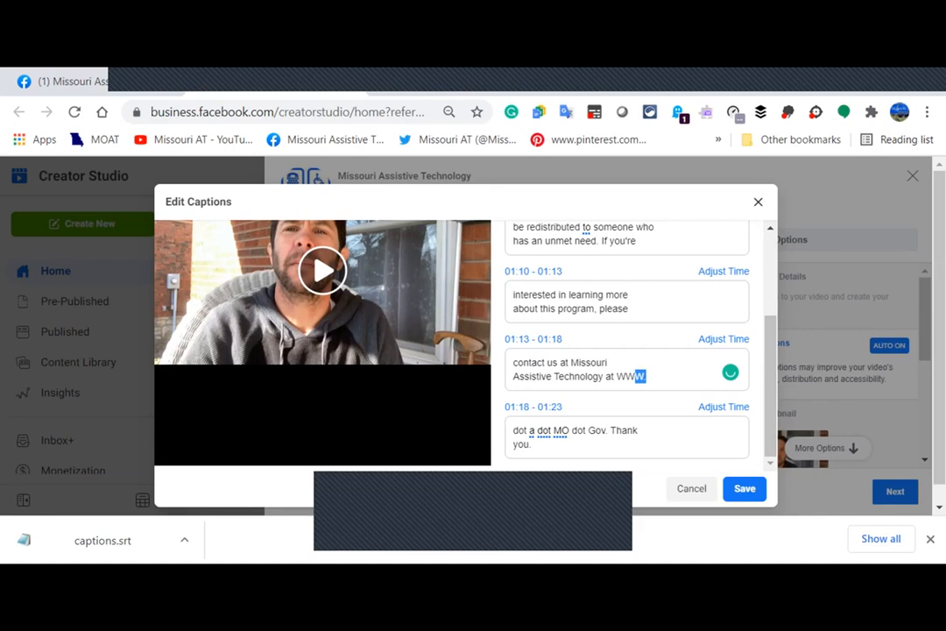
key(BackSpace)
key(BackSpace)
key(BackSpace)
click(604, 430)
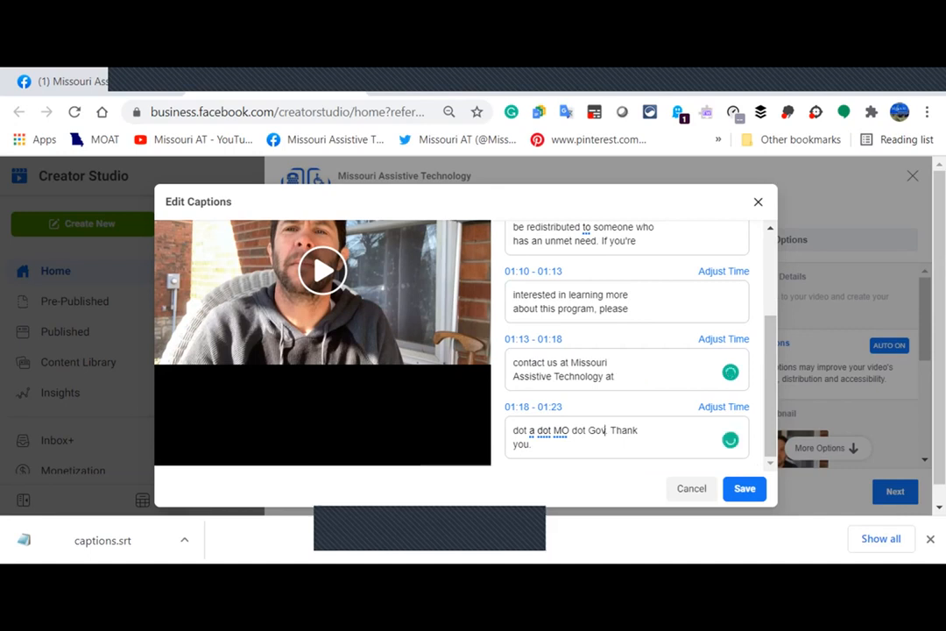
text(.)
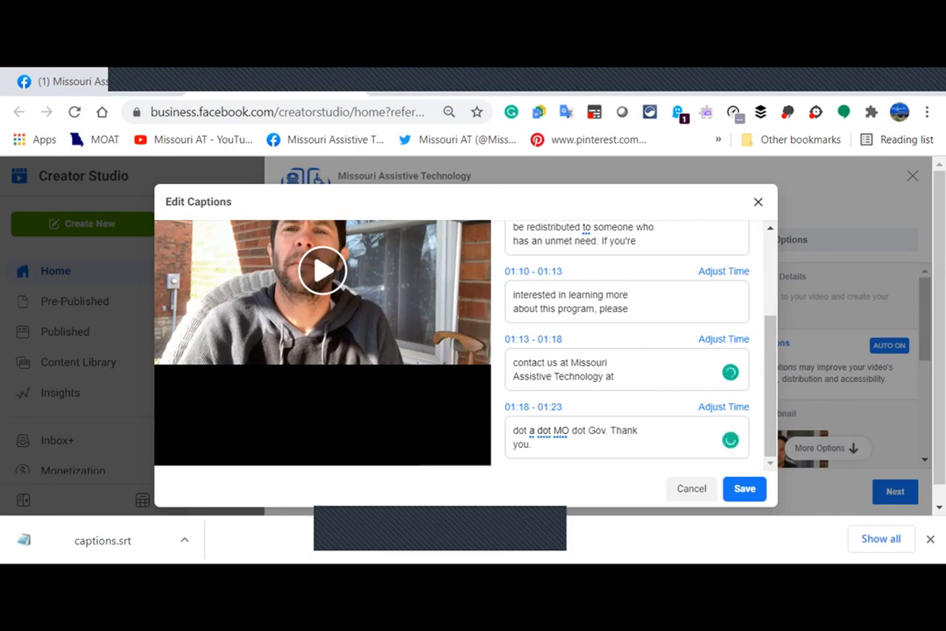
drag(605, 431, 514, 430)
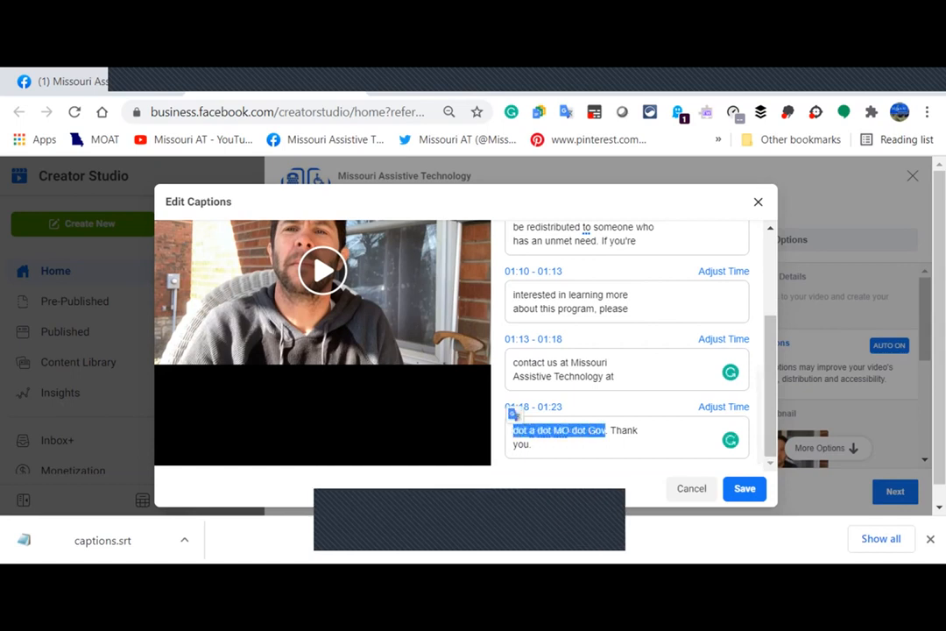
text(ww)
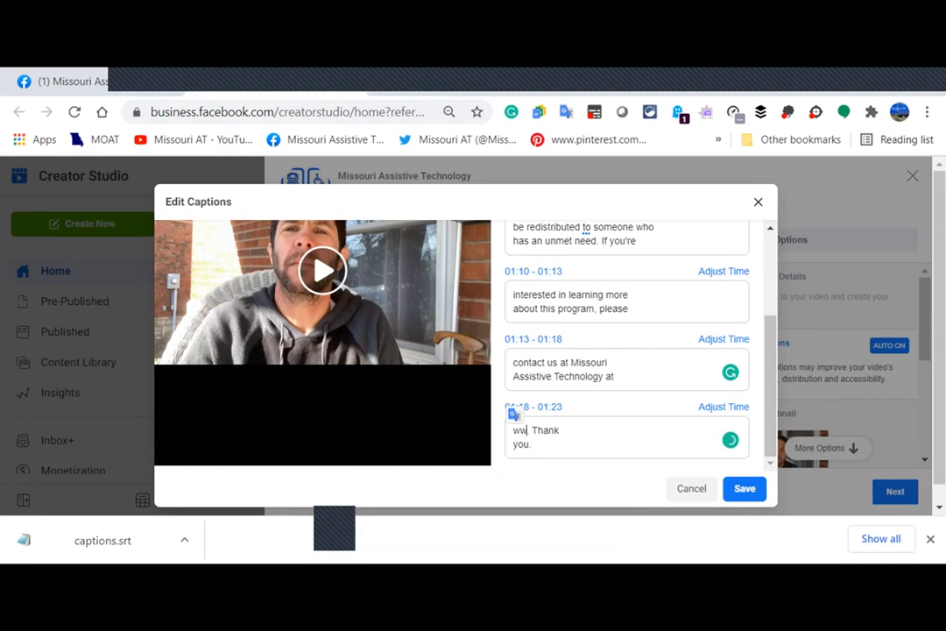
text(.at.mo.go)
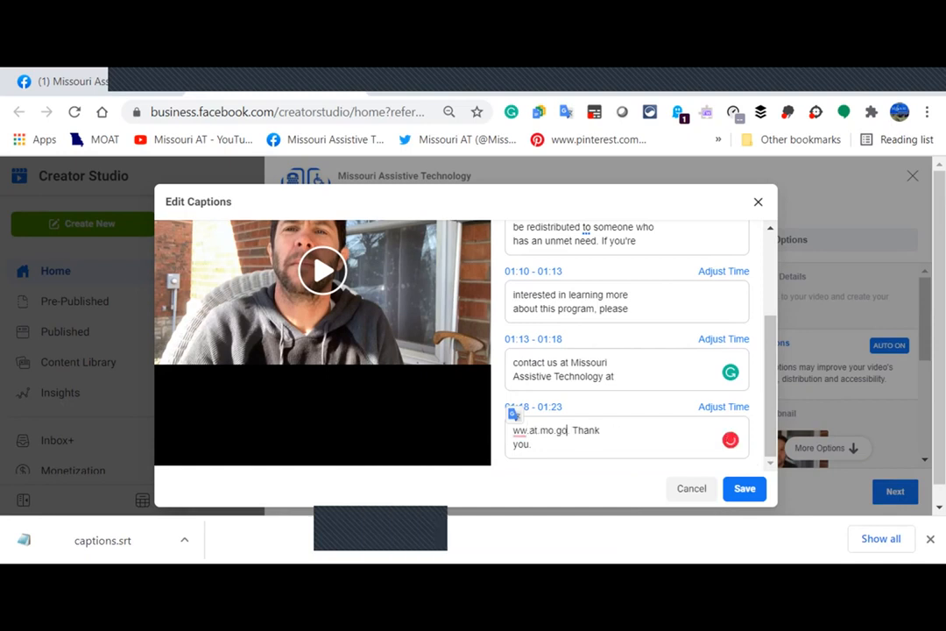
text(v)
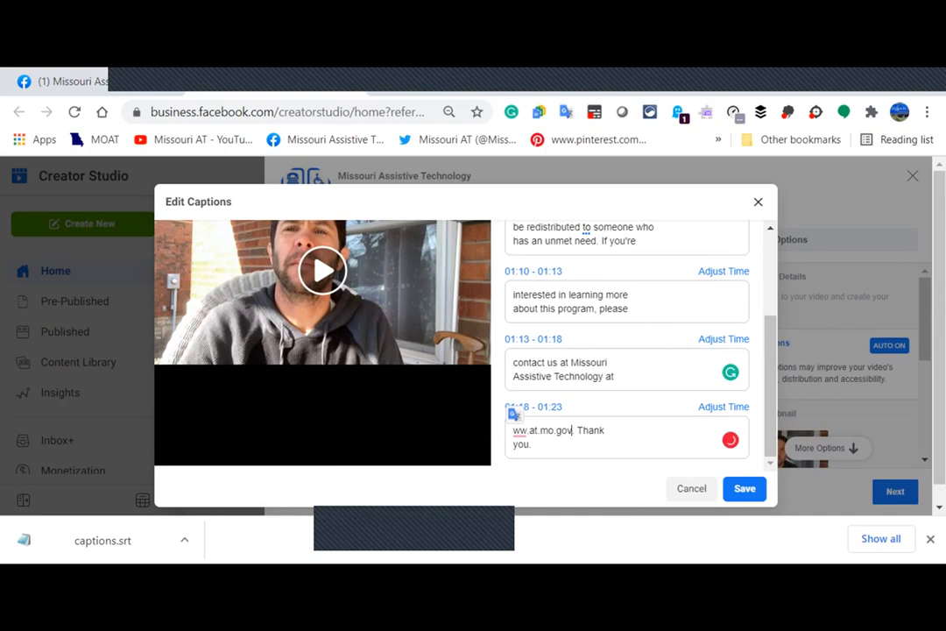
click(513, 430)
text(w)
click(612, 430)
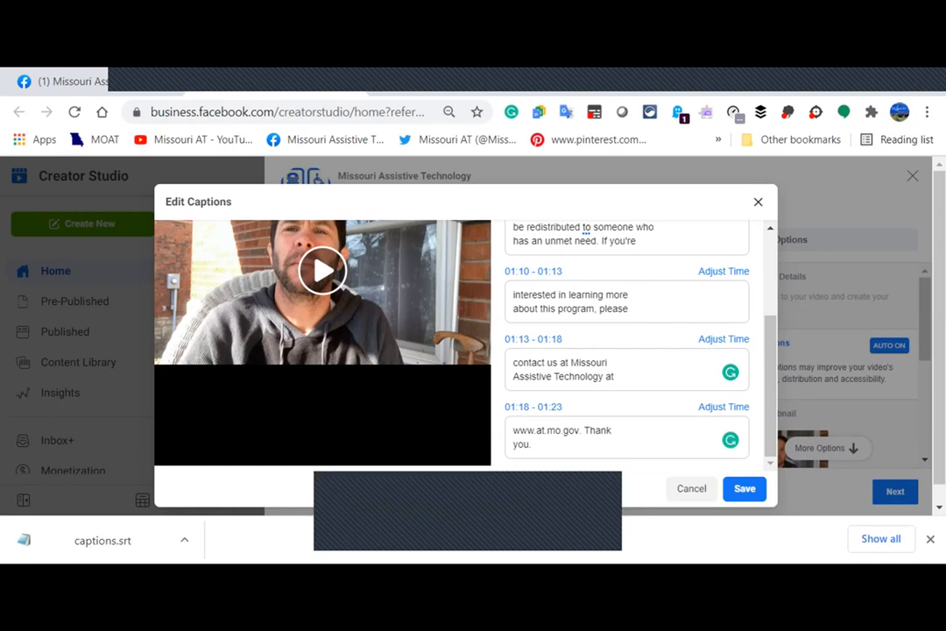
key(space)
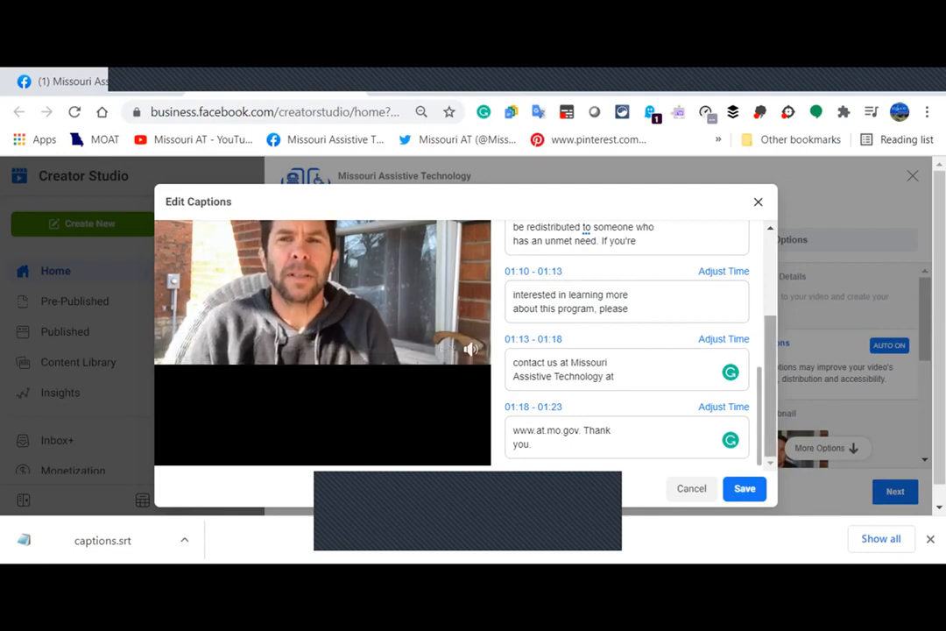
Scroll the Review Captions list back to the top and close the Edit Captions dialog.
drag(770, 385, 770, 305)
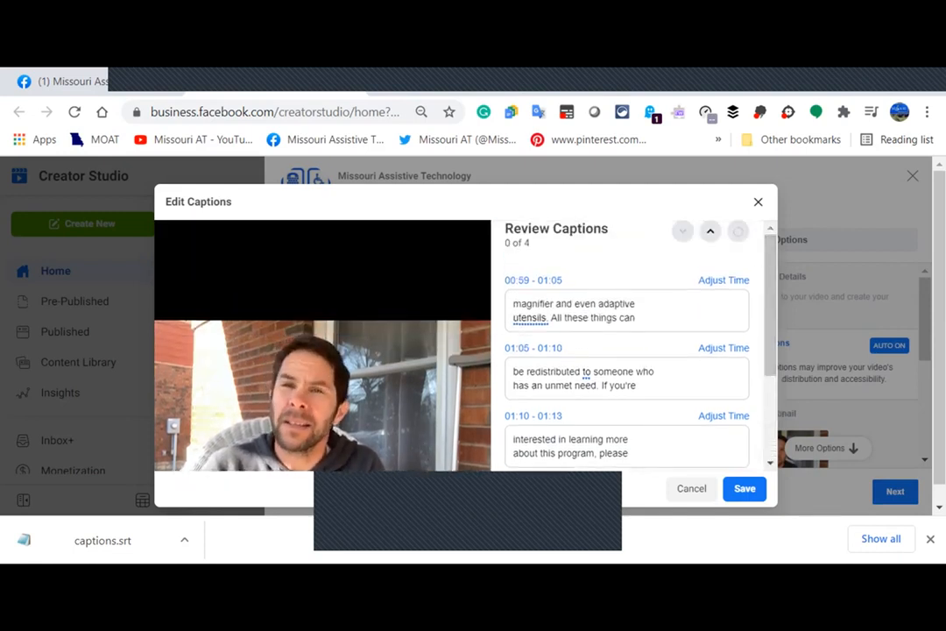
scroll(626, 368, up, 3)
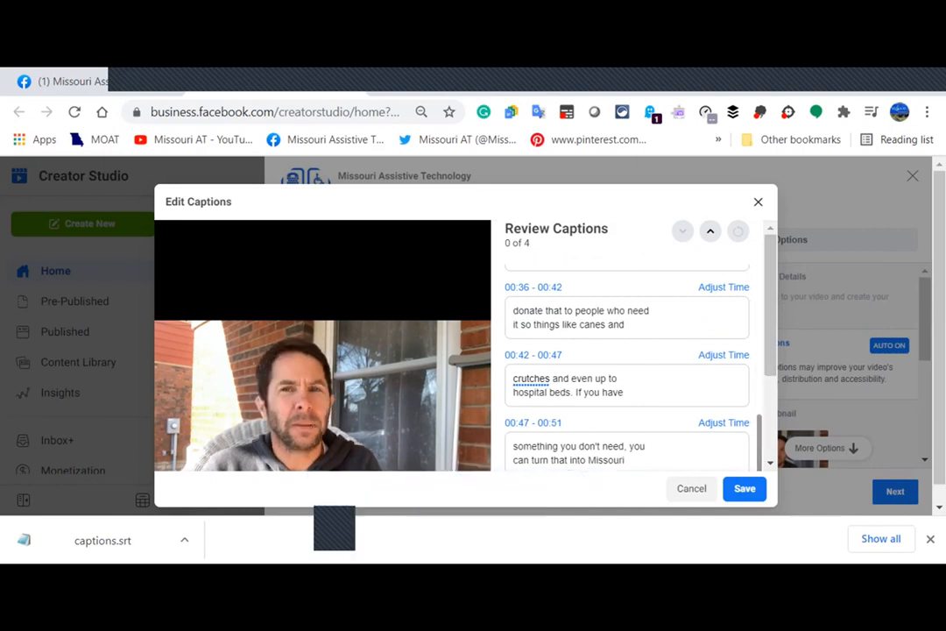
scroll(626, 368, up, 5)
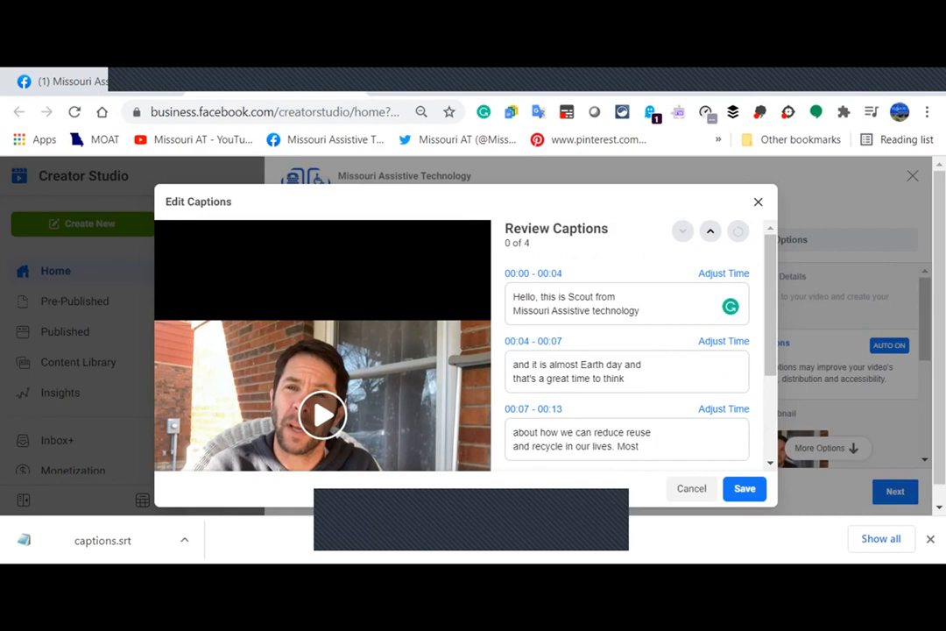
key(Escape)
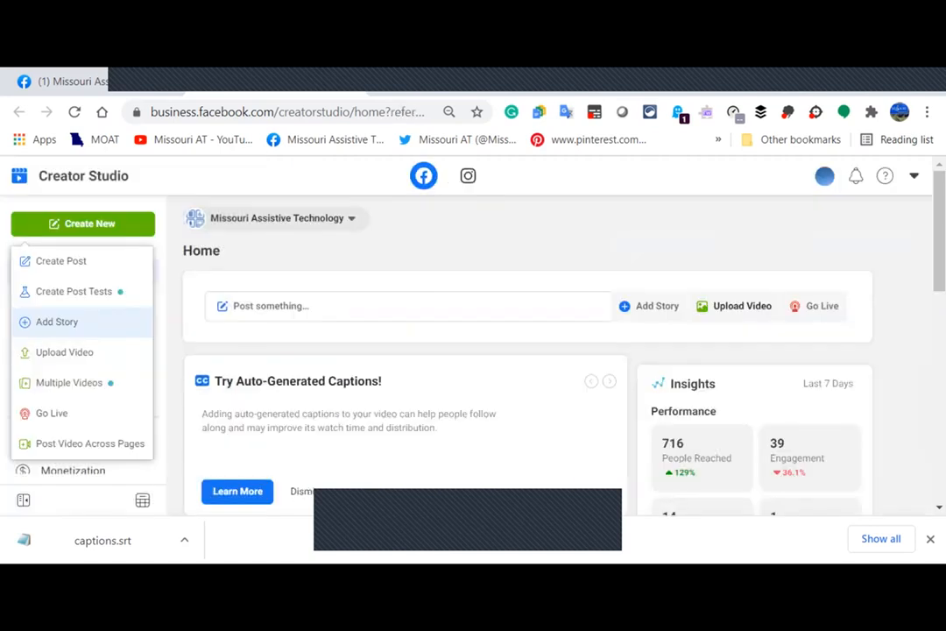
Upload the Reuse Program video file and open its video details.
click(64, 352)
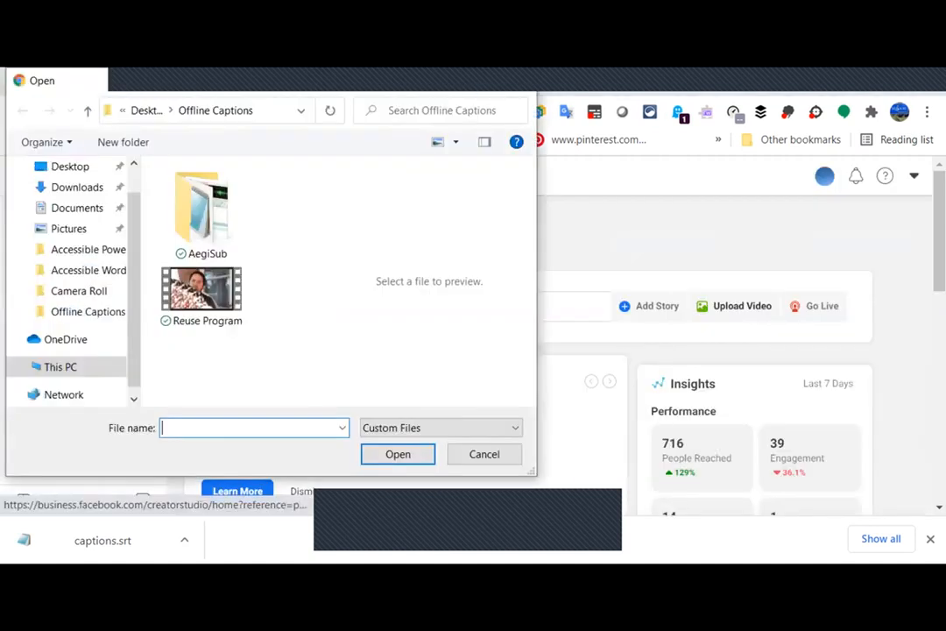
click(202, 296)
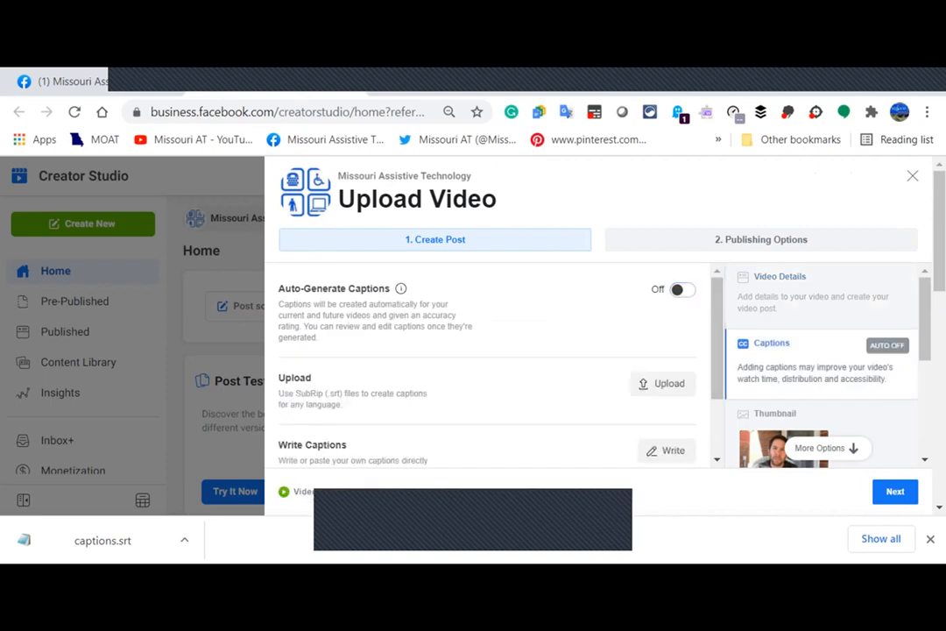
drag(279, 394, 778, 309)
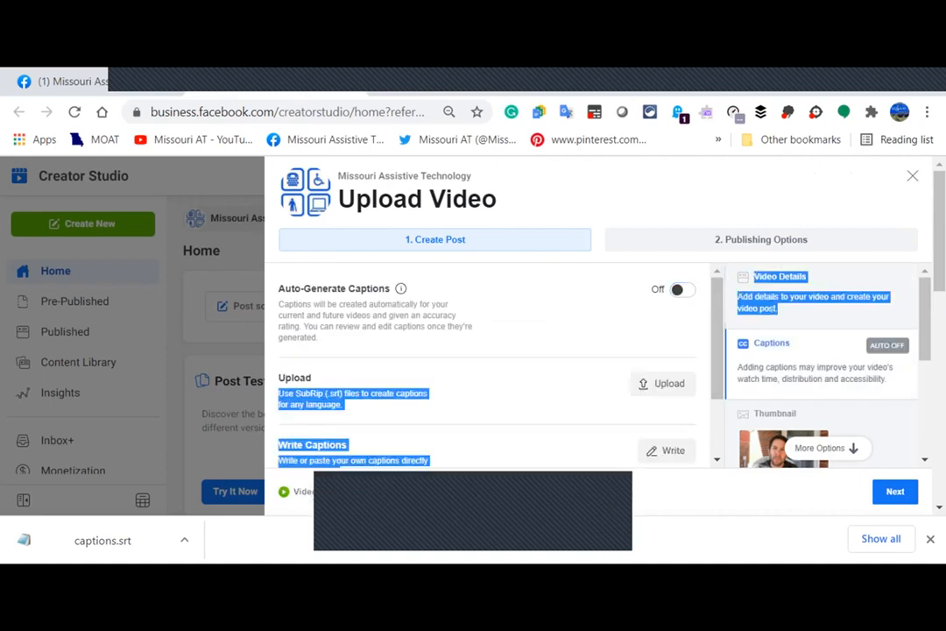
click(780, 291)
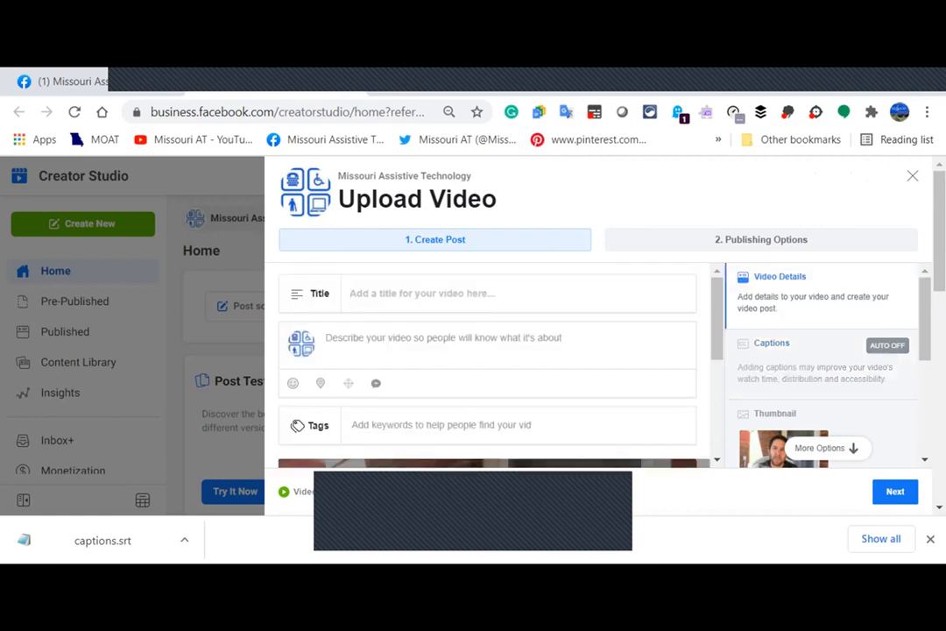
Title the video 'Reuse Program', fixing the typo.
text(Reuse Prg)
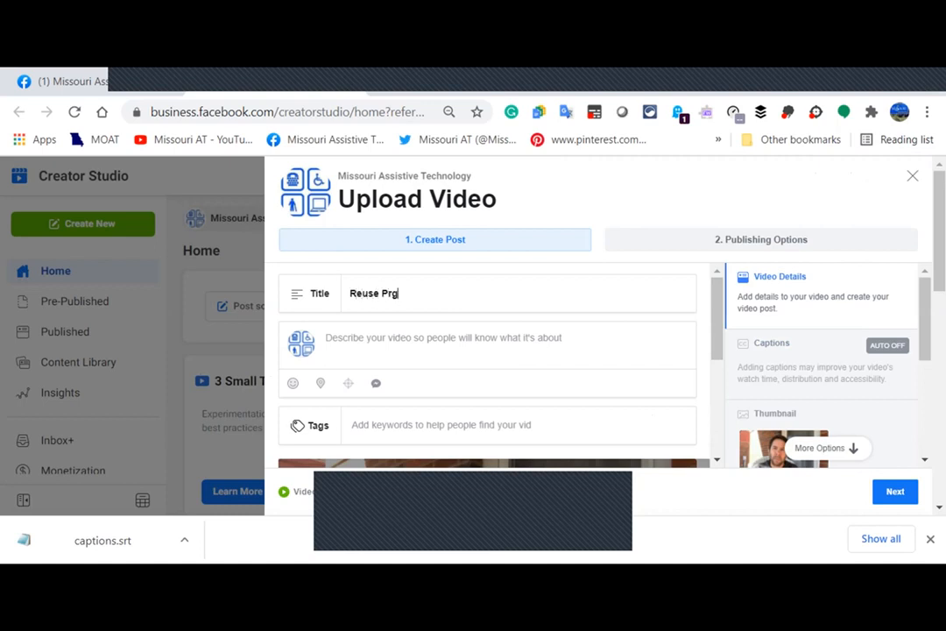
text(ro)
text(n)
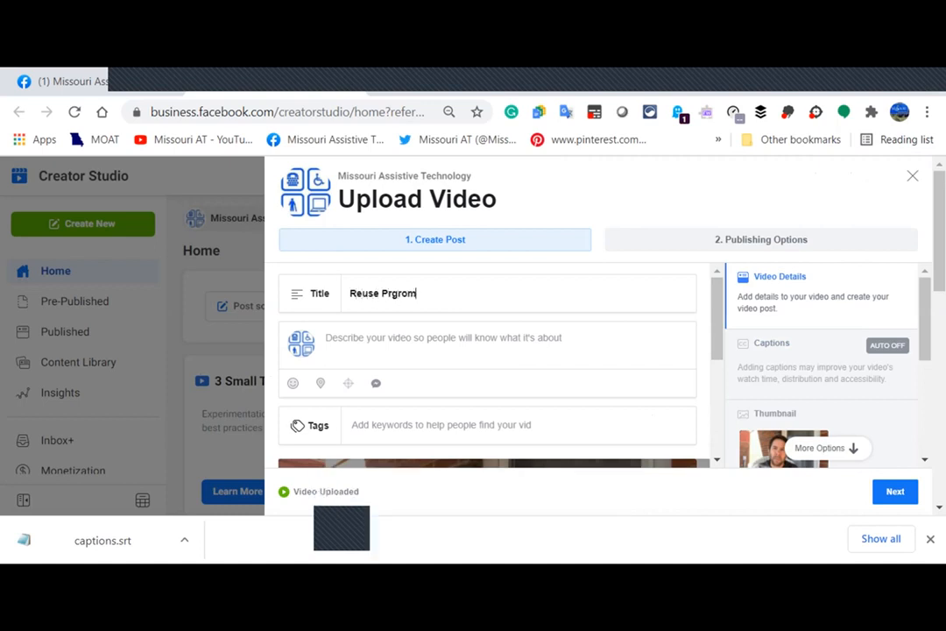
key(BackSpace)
key(BackSpace)
key(BackSpace)
key(BackSpace)
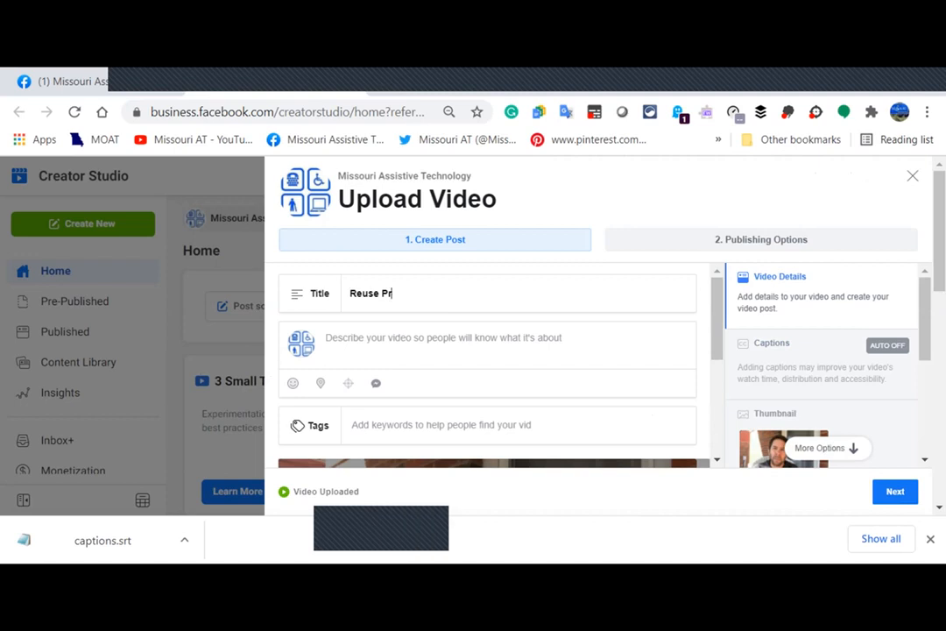
text(ogram)
Add a description naming the presenter followed by 'share a little about our Reuse Program'.
click(342, 338)
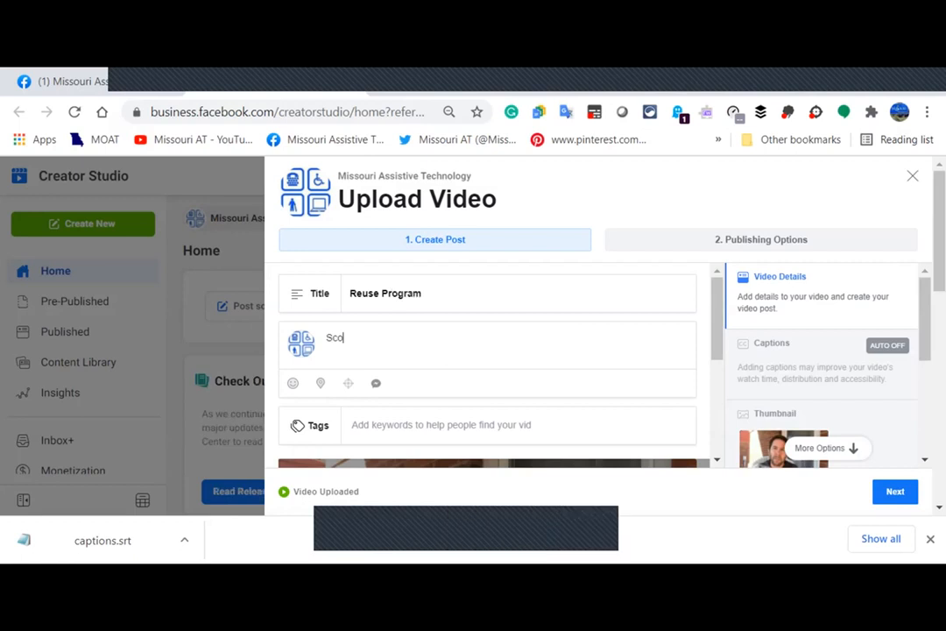
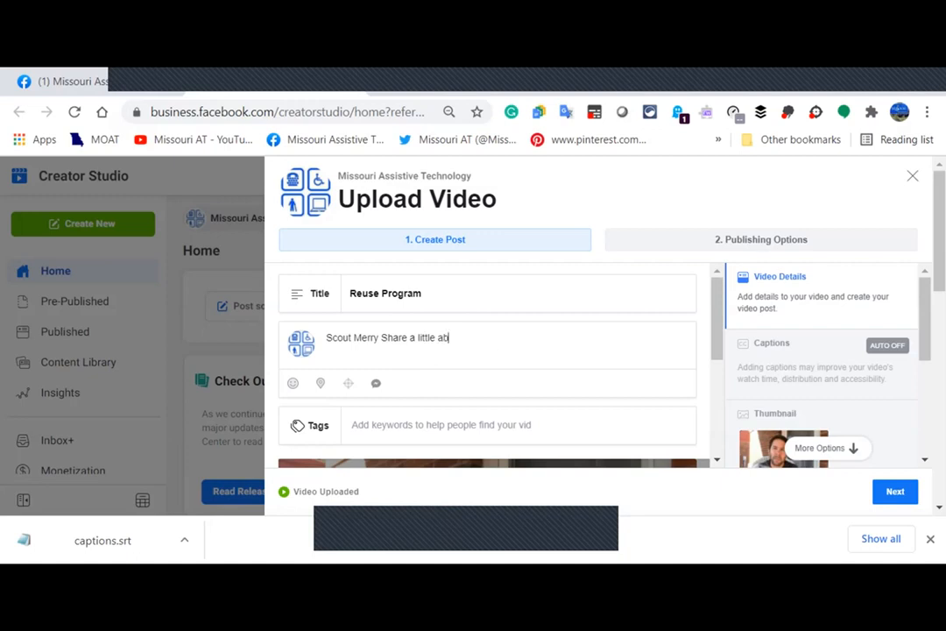
text(out our Re)
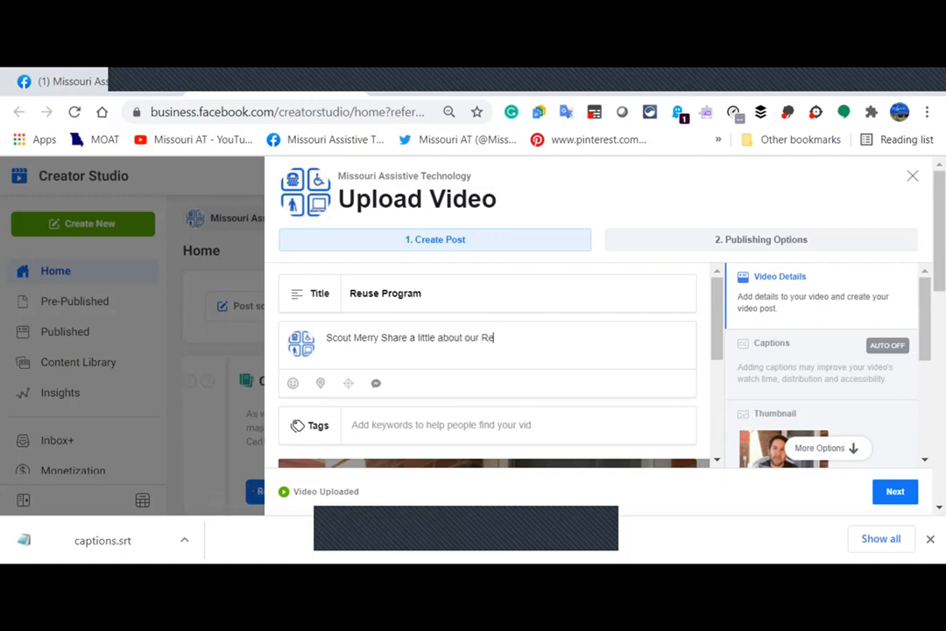
text(use Program)
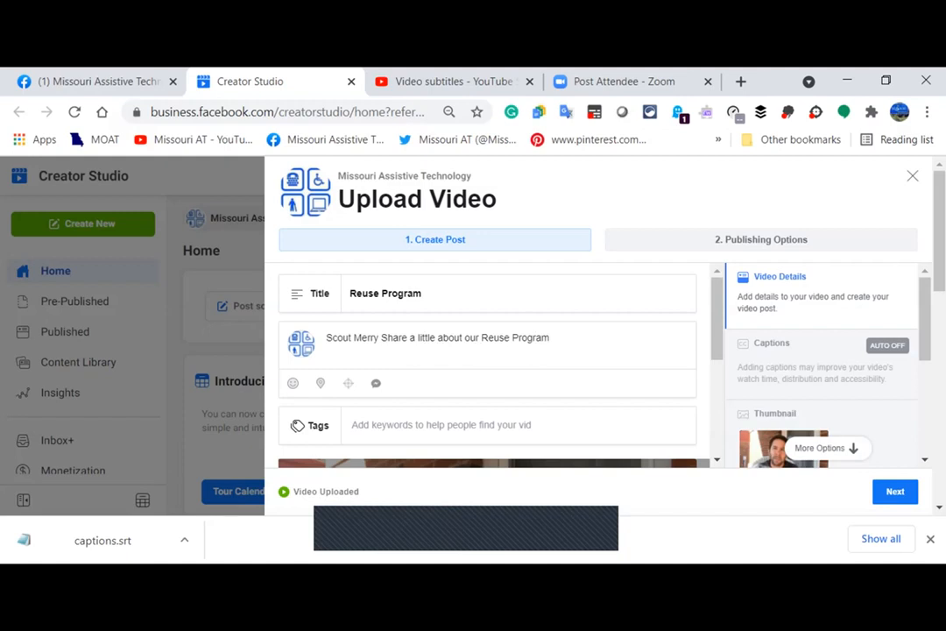
scroll(487, 364, down, 1)
scroll(487, 365, up, 1)
scroll(487, 364, down, 1)
scroll(487, 365, up, 1)
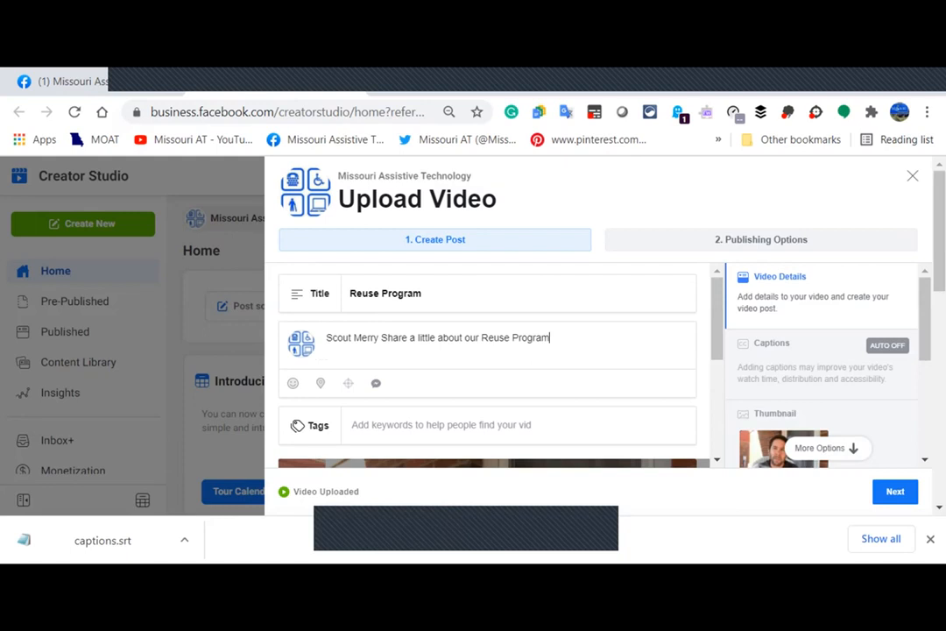
click(382, 338)
key(BackSpace)
text(s)
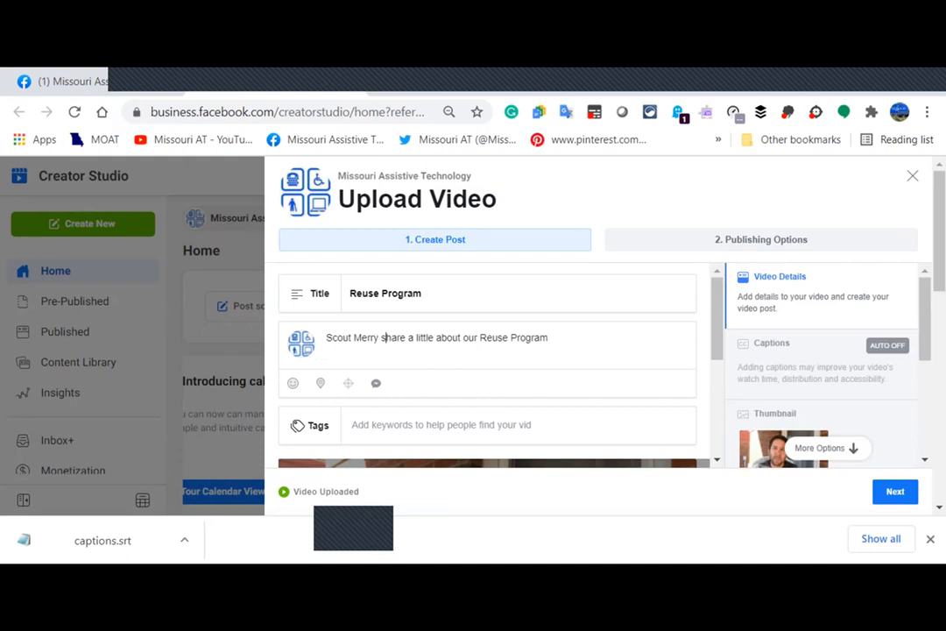
scroll(487, 368, down, 3)
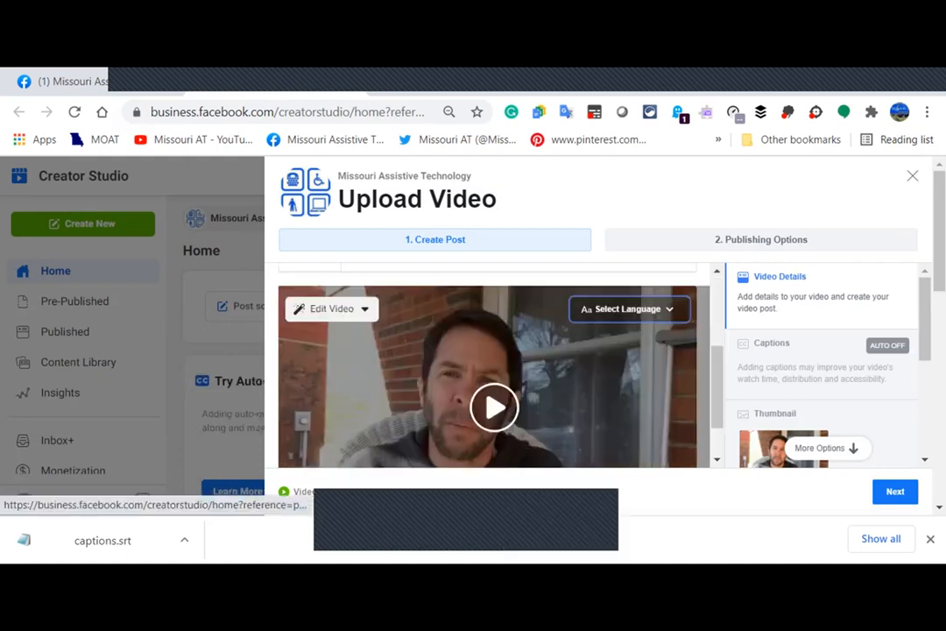
Upload the Reuse.en_US caption file as the video's English captions.
click(628, 309)
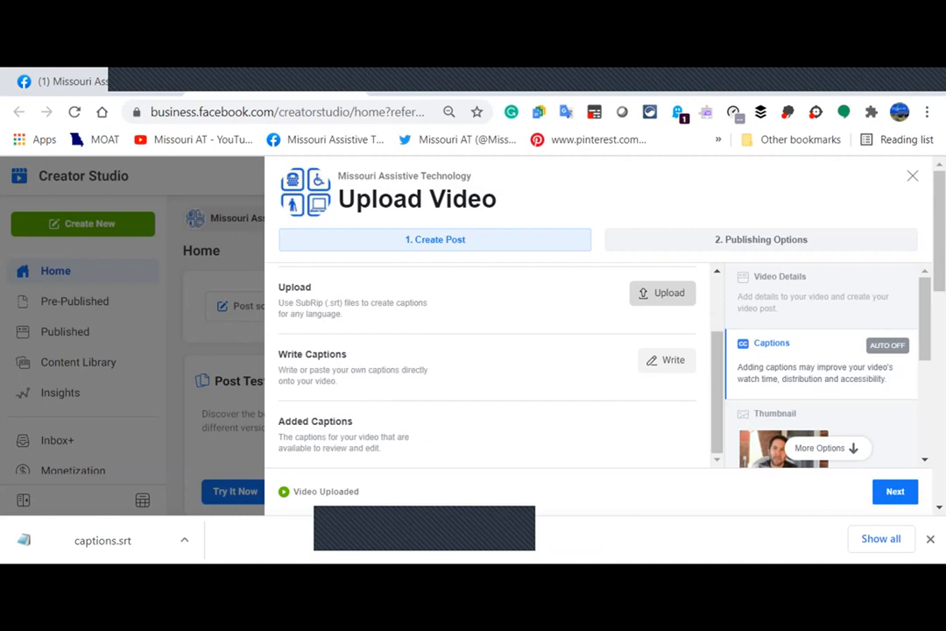
click(662, 292)
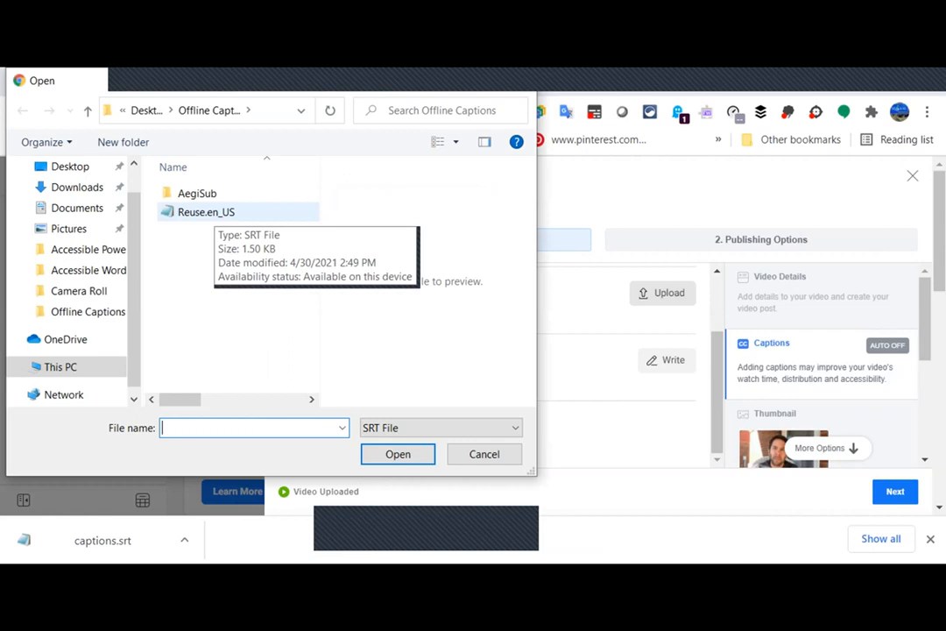
click(213, 212)
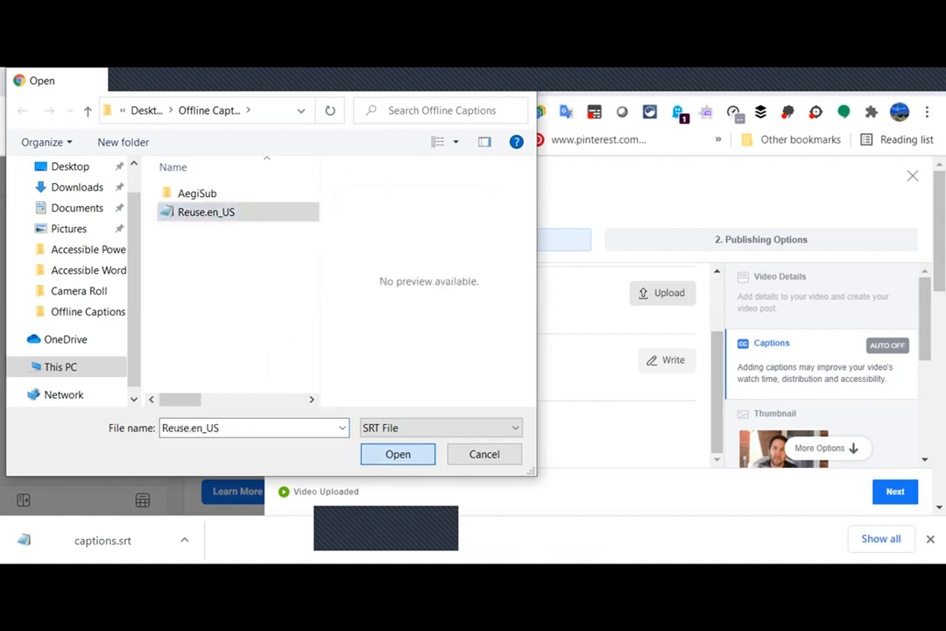
click(398, 454)
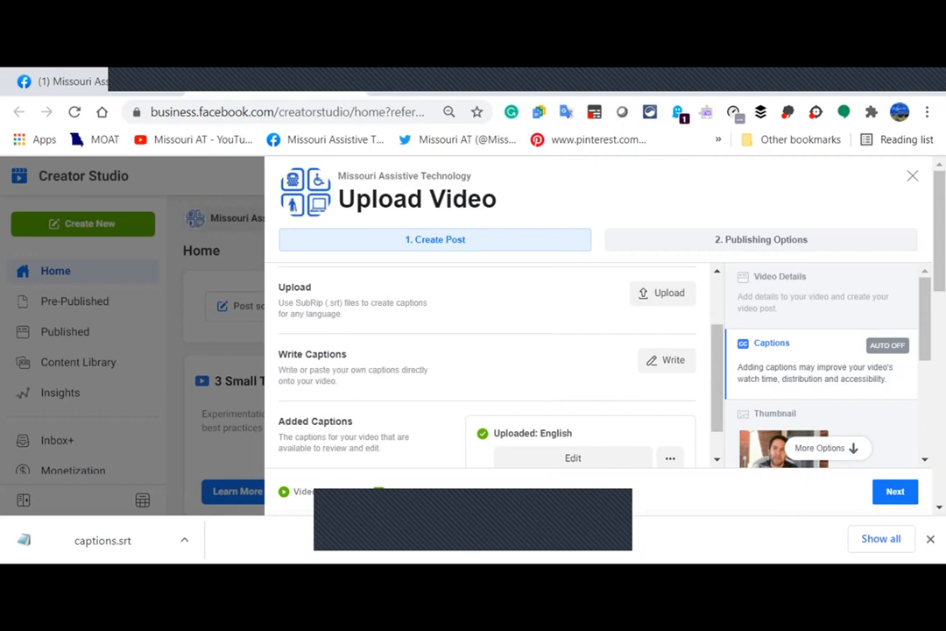
scroll(487, 364, down, 1)
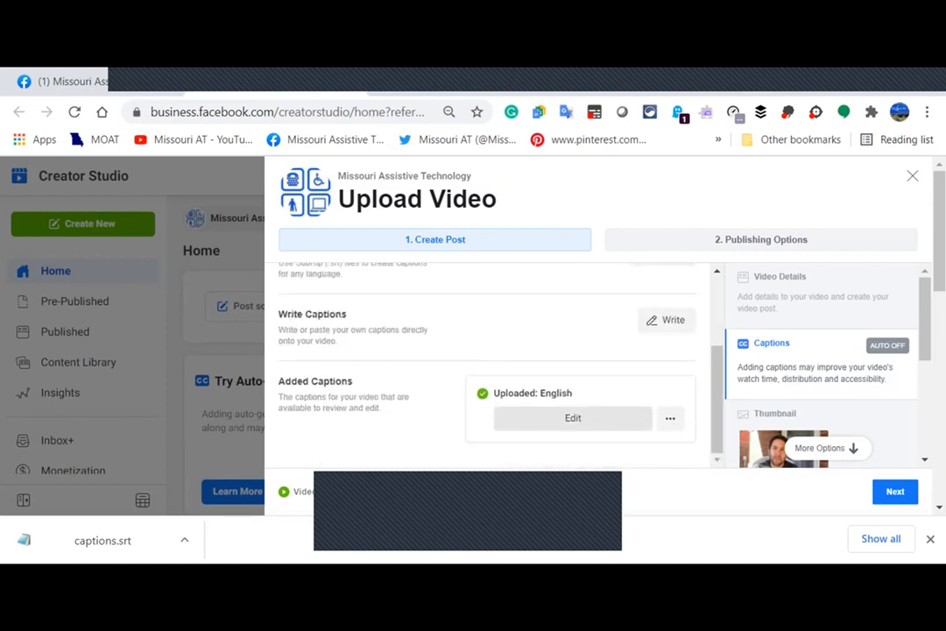
Open the Uploaded: English captions for editing and scroll through the timed caption list.
click(573, 418)
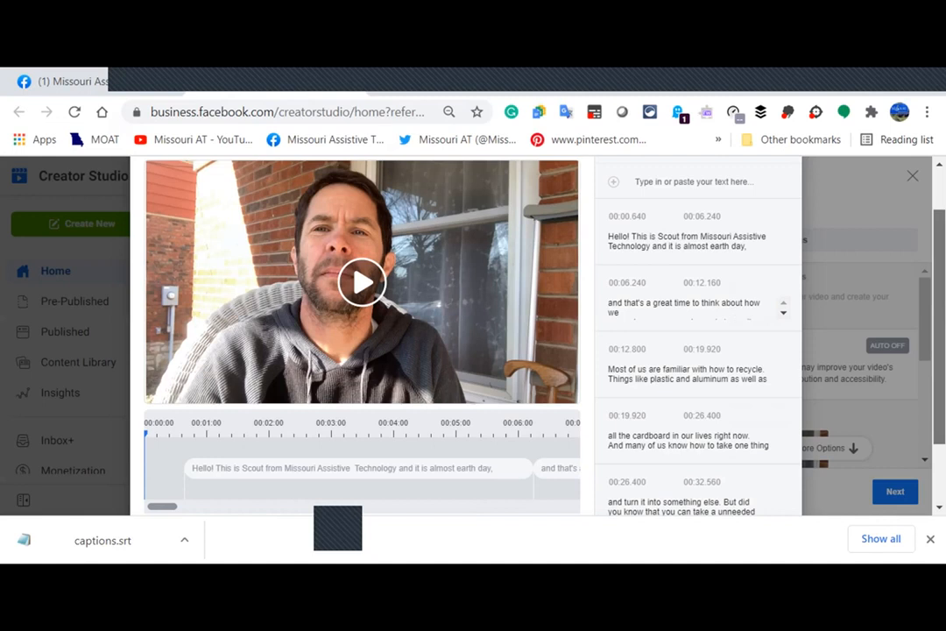
scroll(465, 336, up, 1)
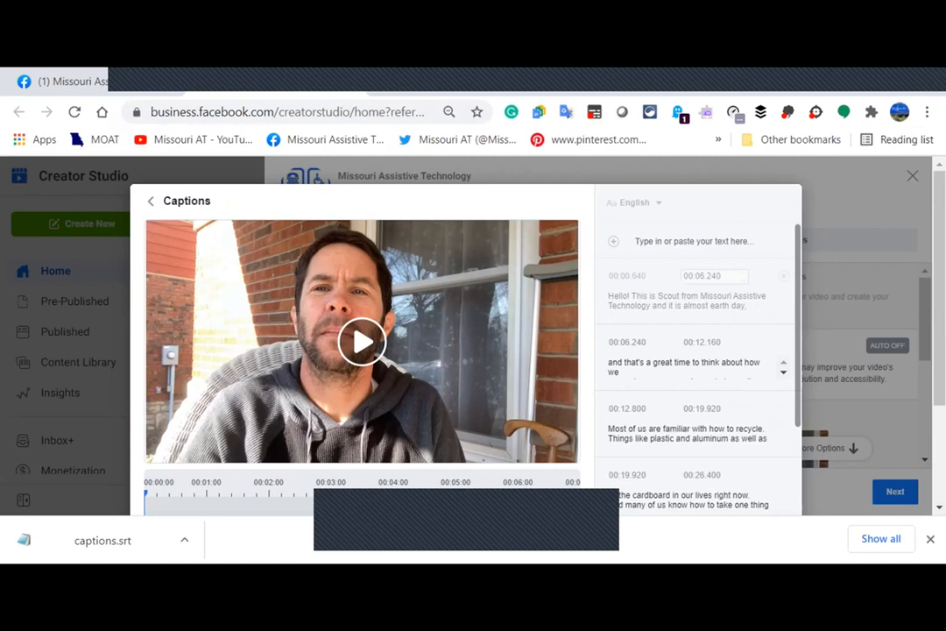
scroll(465, 336, down, 1)
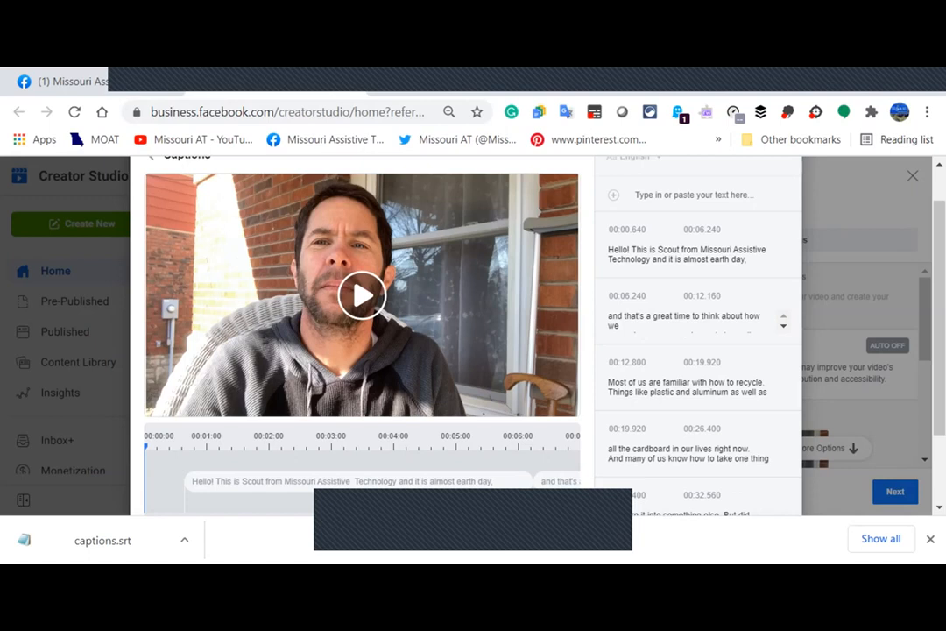
scroll(362, 333, down, 2)
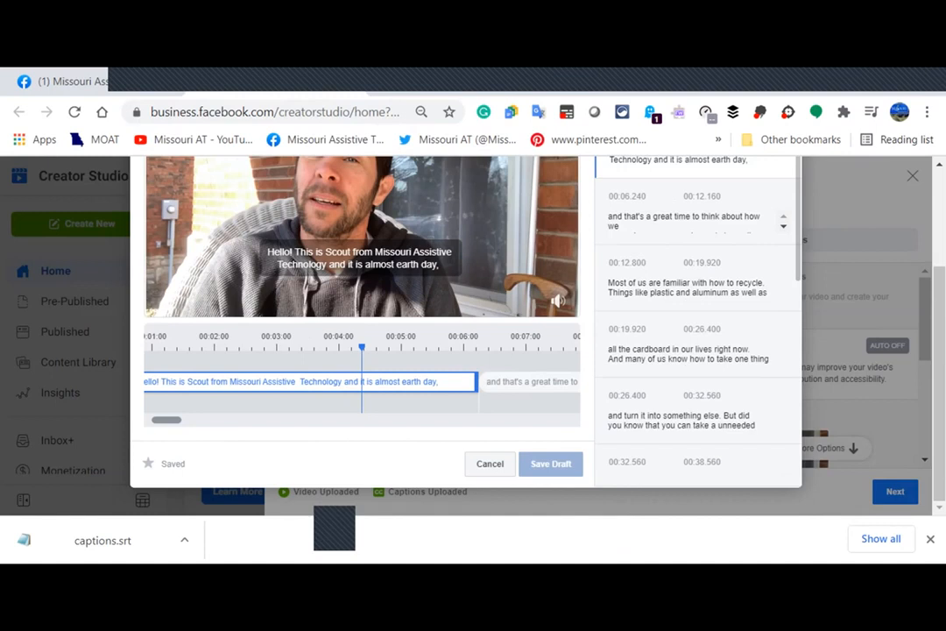
Pause the video, inspect the third caption's 00:12.800 start time, and cancel out of the editor.
key(space)
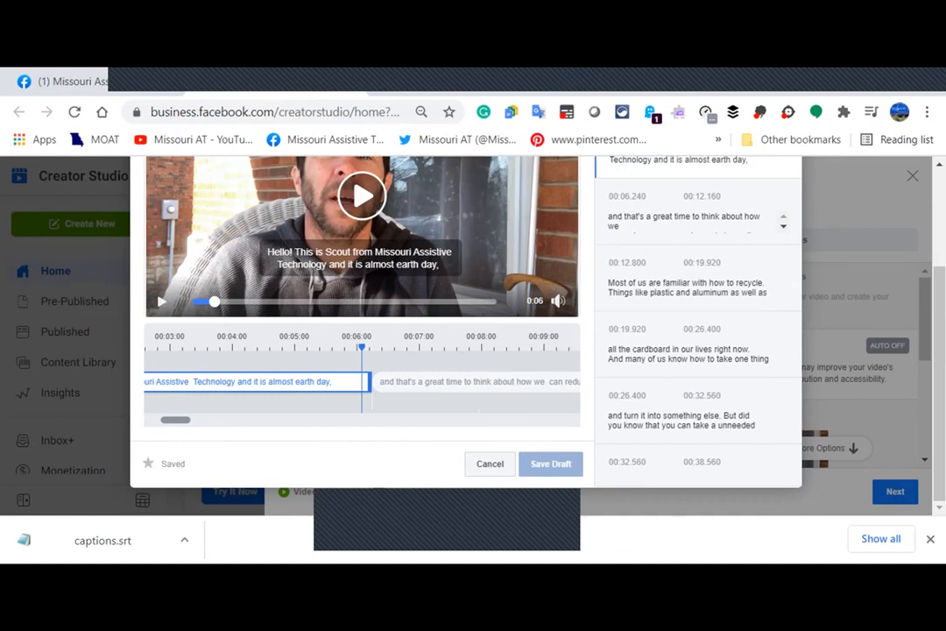
click(629, 262)
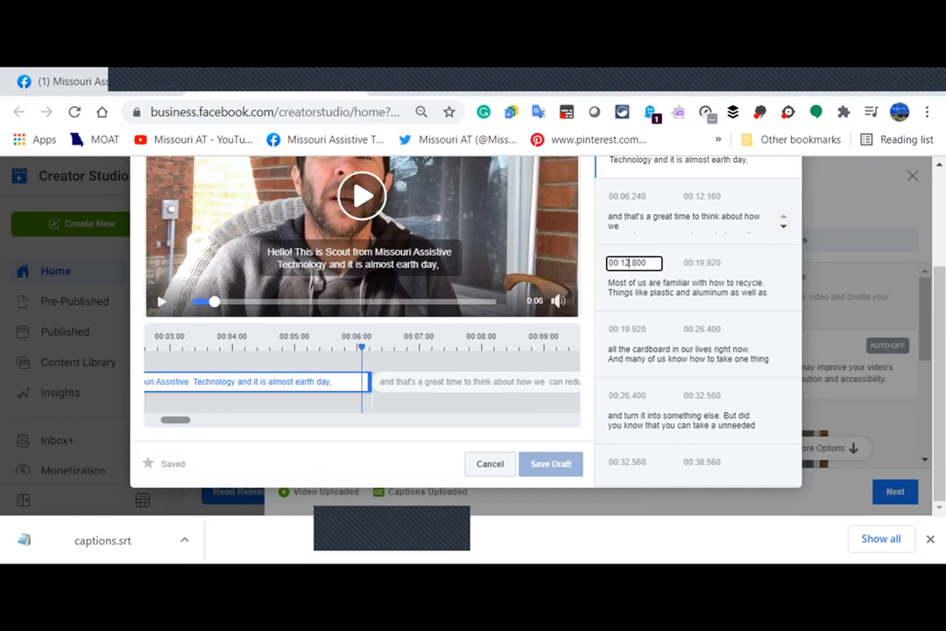
click(489, 463)
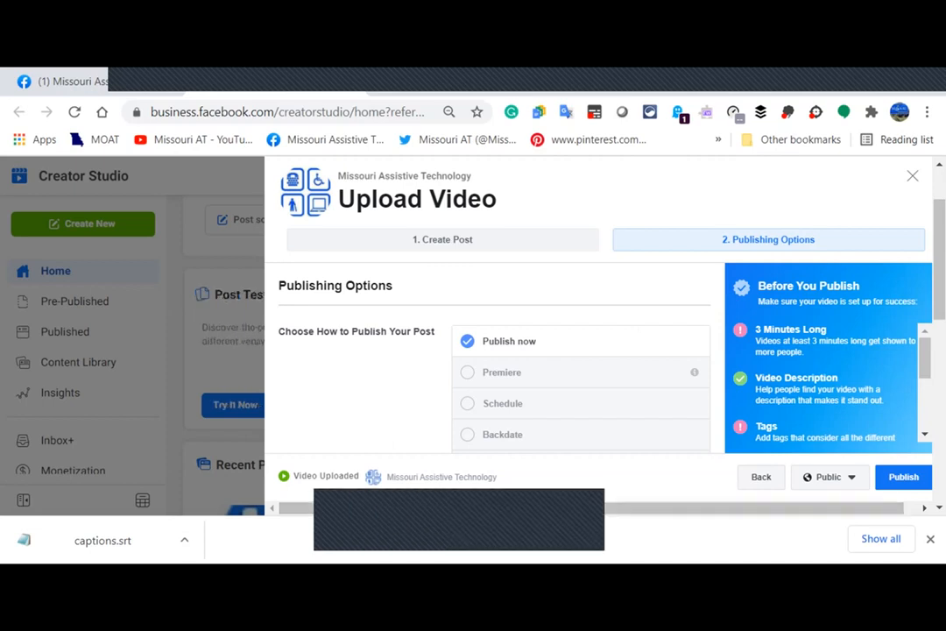
Publish the video to the Page now with a Public audience.
click(904, 477)
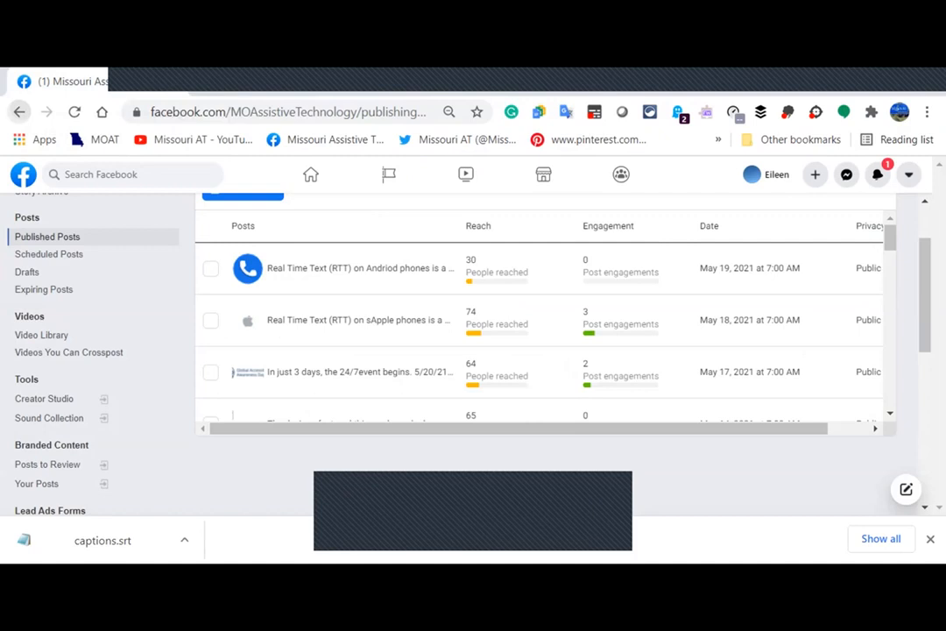
Go back from the Published Posts list and return to slide 9 about Facebook video captions.
click(19, 112)
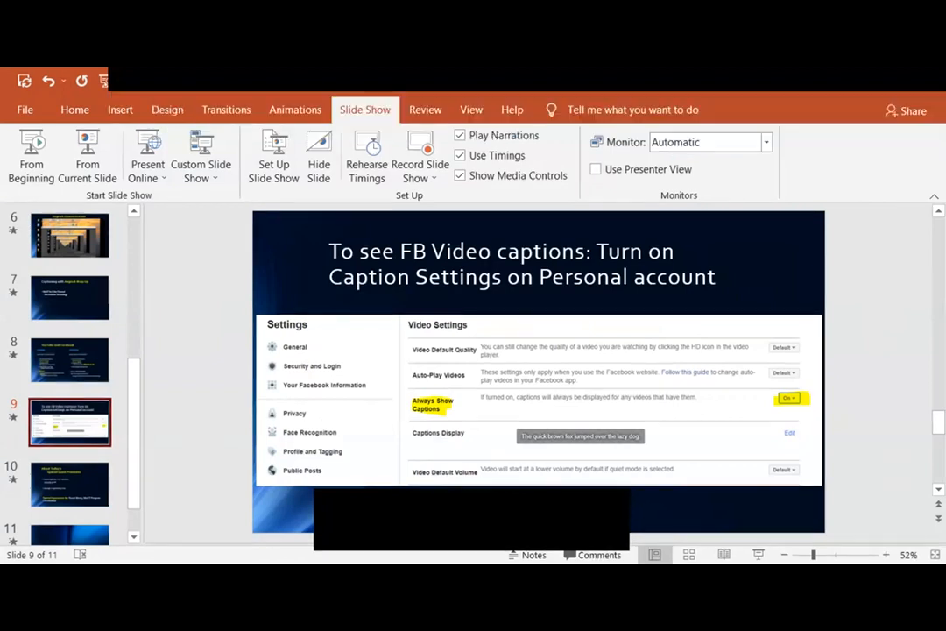
scroll(70, 373, down, 1)
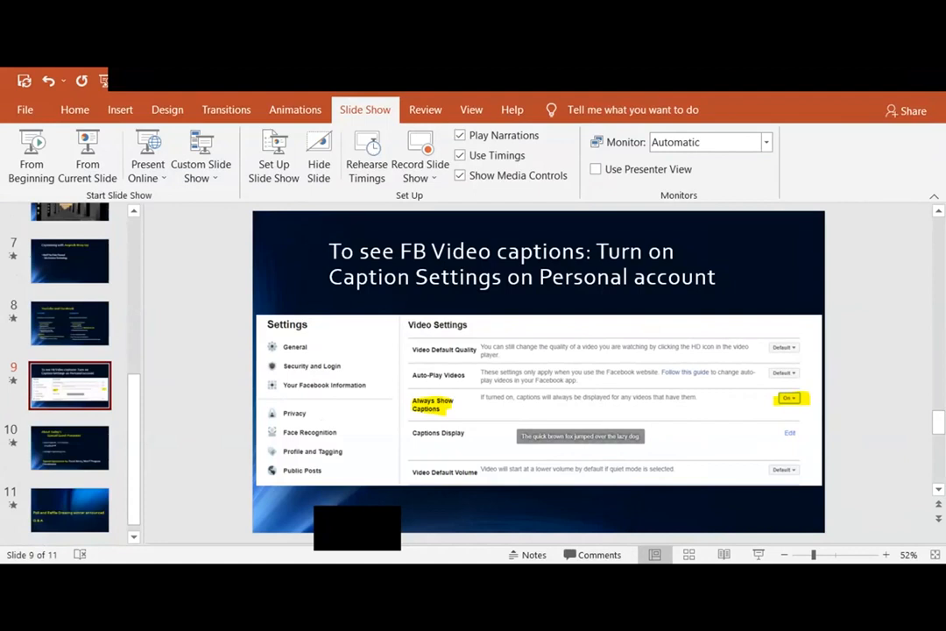